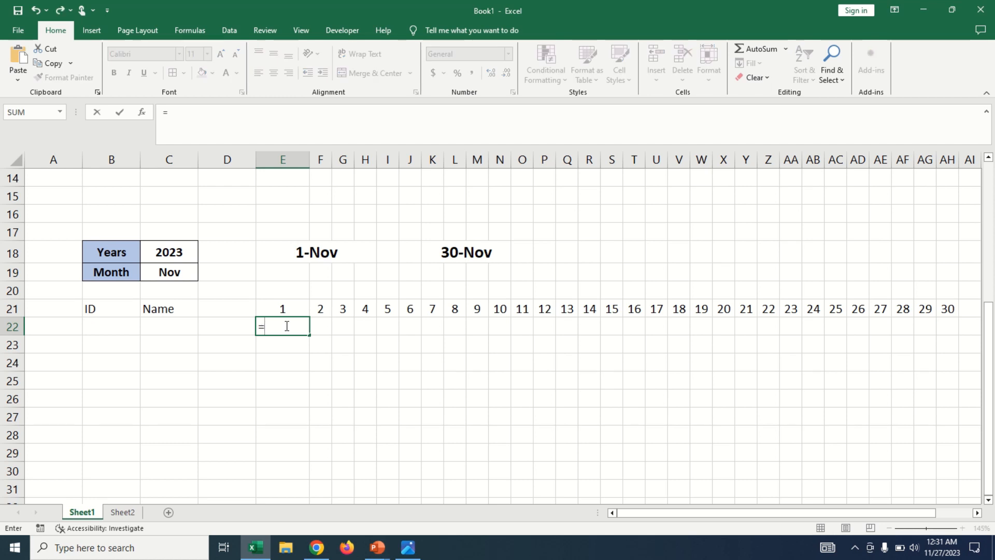
Enter the formula =TEXT(E21,"ddd") in cell E22 to return the weekday of the first date.
text(tex)
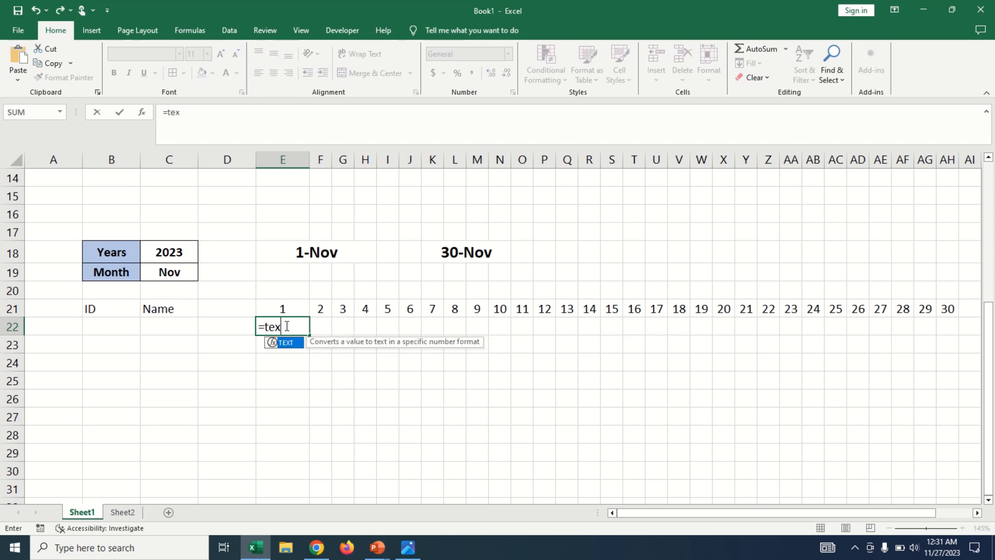
text(t()
click(280, 308)
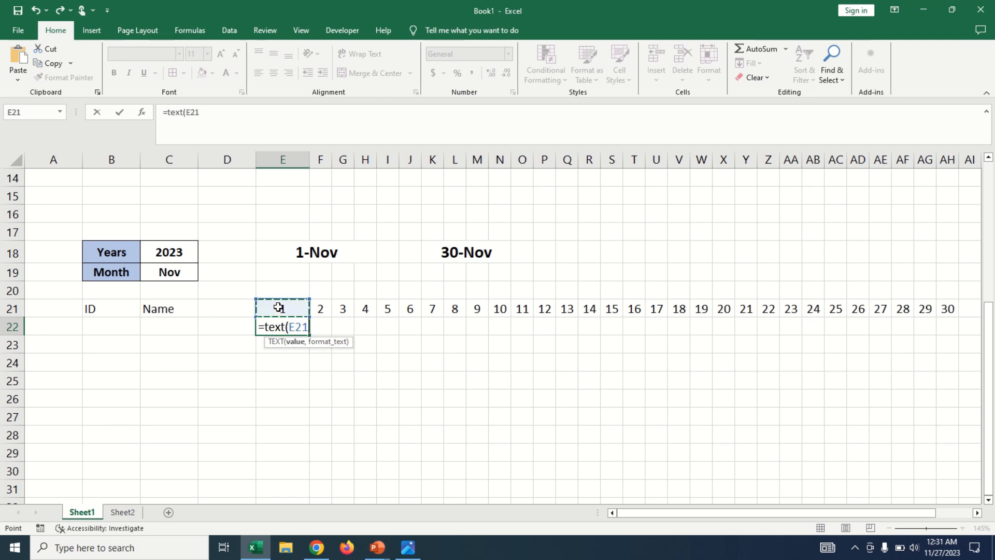
text(,)
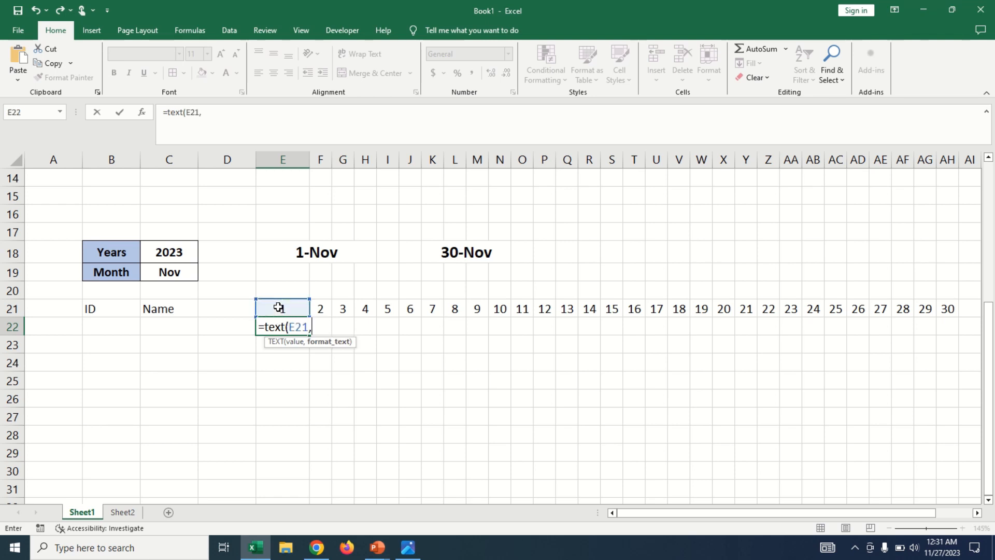
text("ddd")
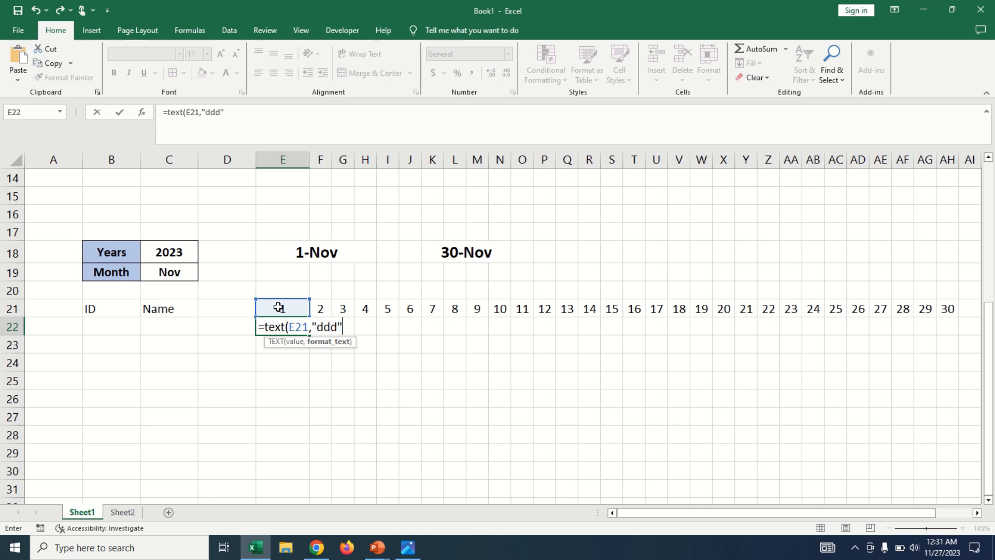
text())
key(Return)
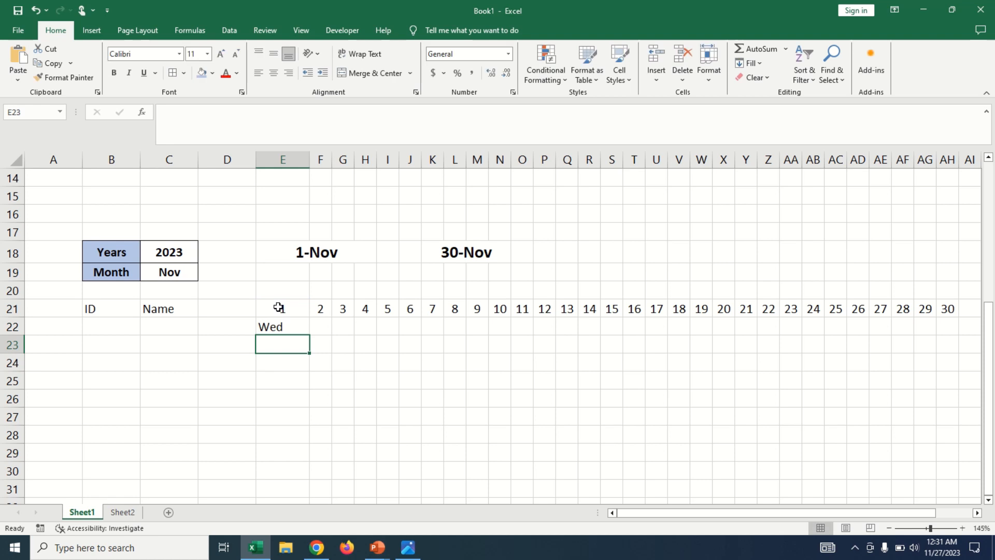
Check the weekday of 1 November 2023 in the system calendar against the formula in E22.
click(288, 327)
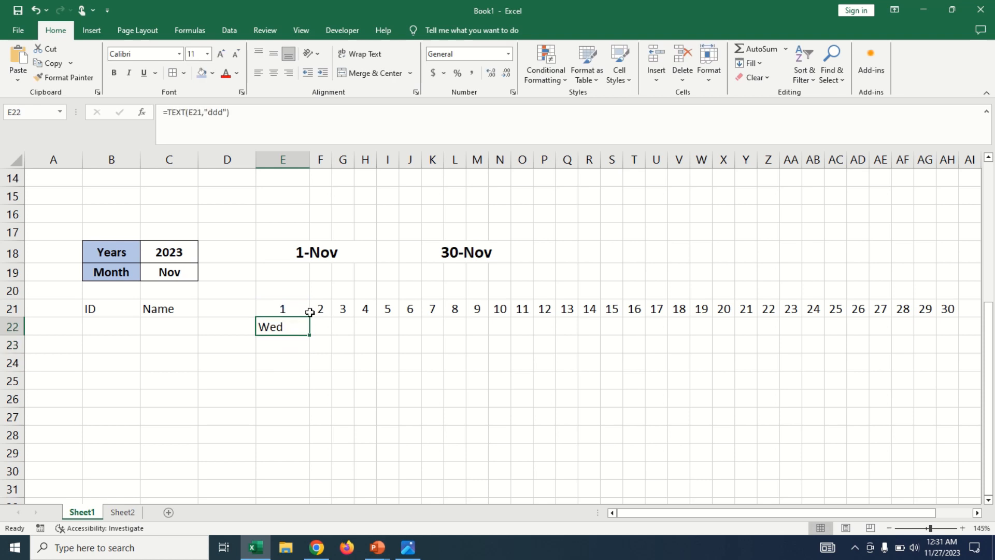
click(947, 553)
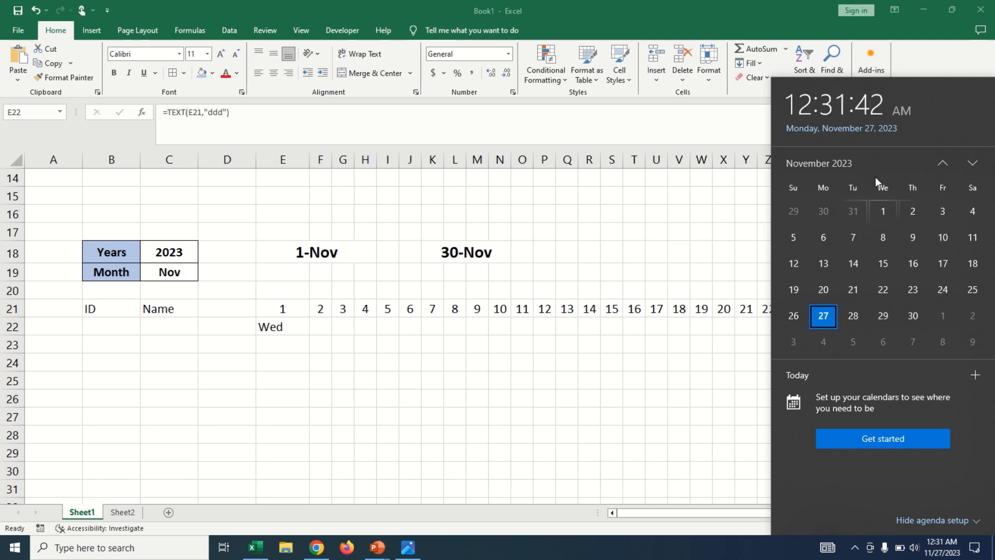
click(280, 325)
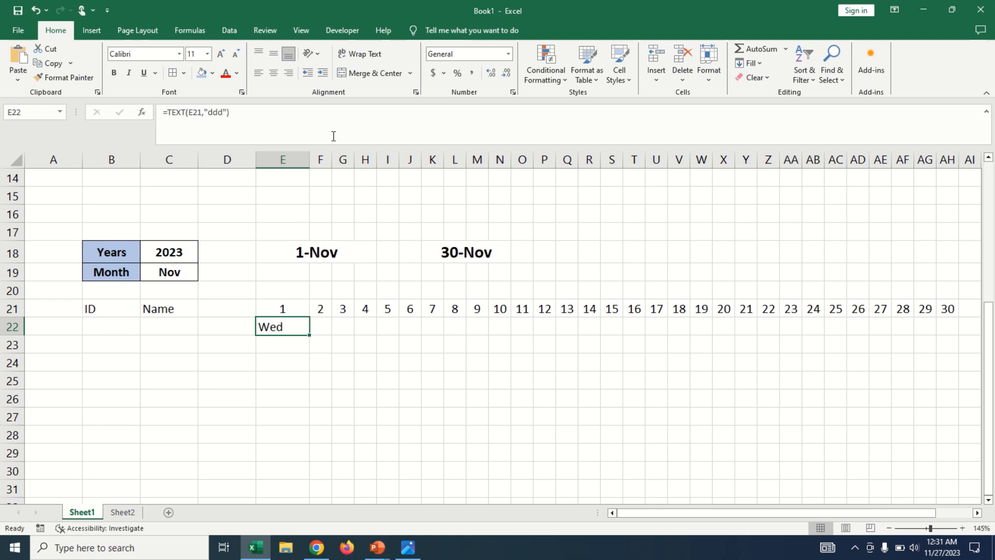
Rotate the text in weekday cell E22 upward with Rotate Text Up.
click(317, 54)
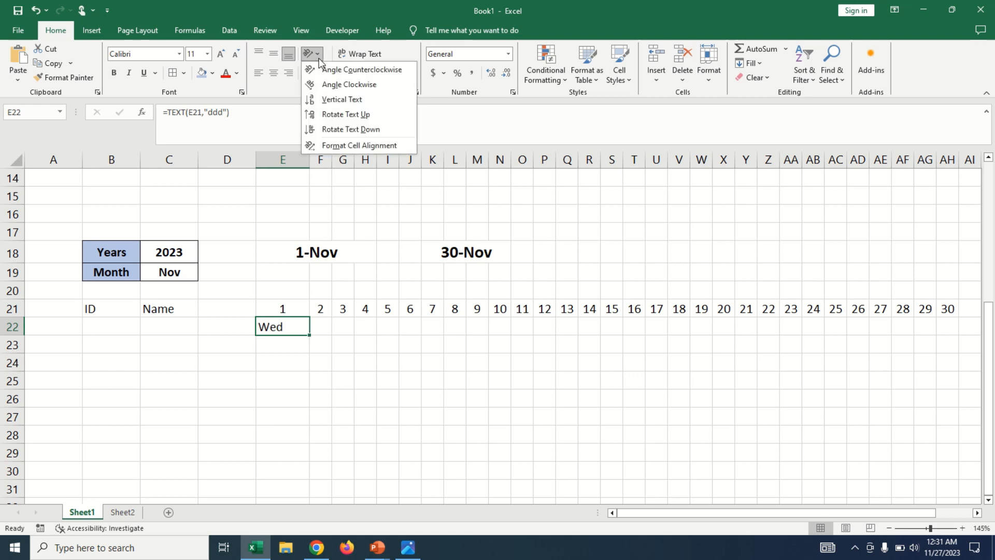
click(328, 115)
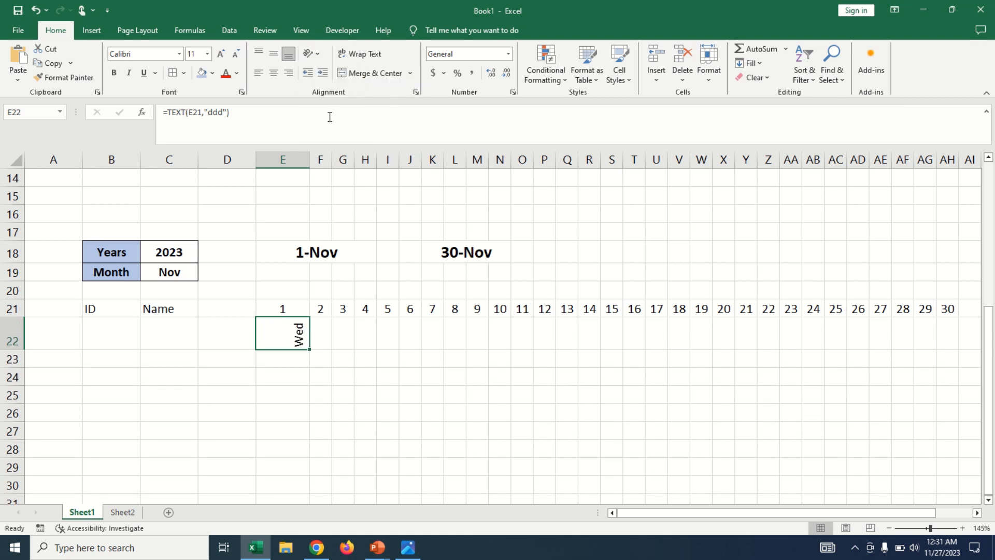
click(316, 57)
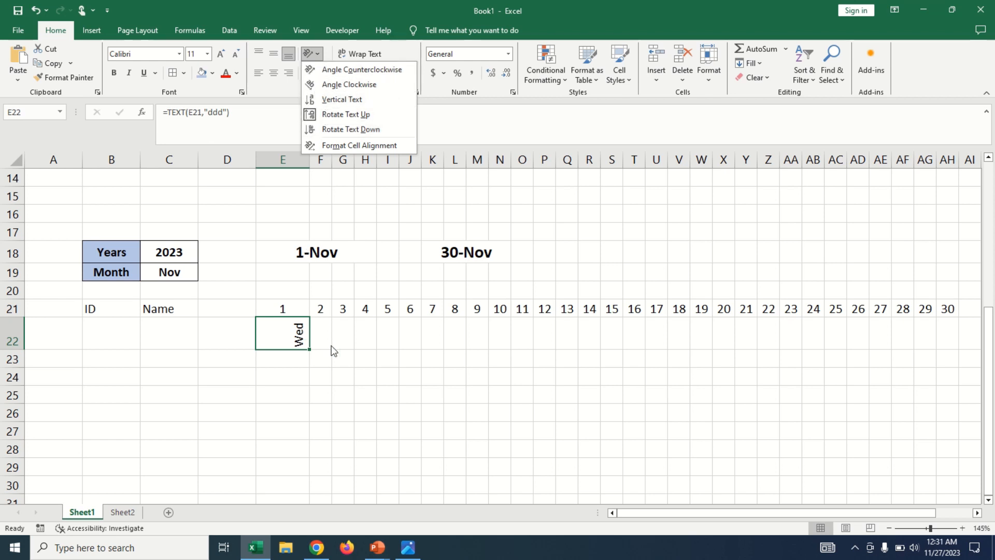
click(354, 352)
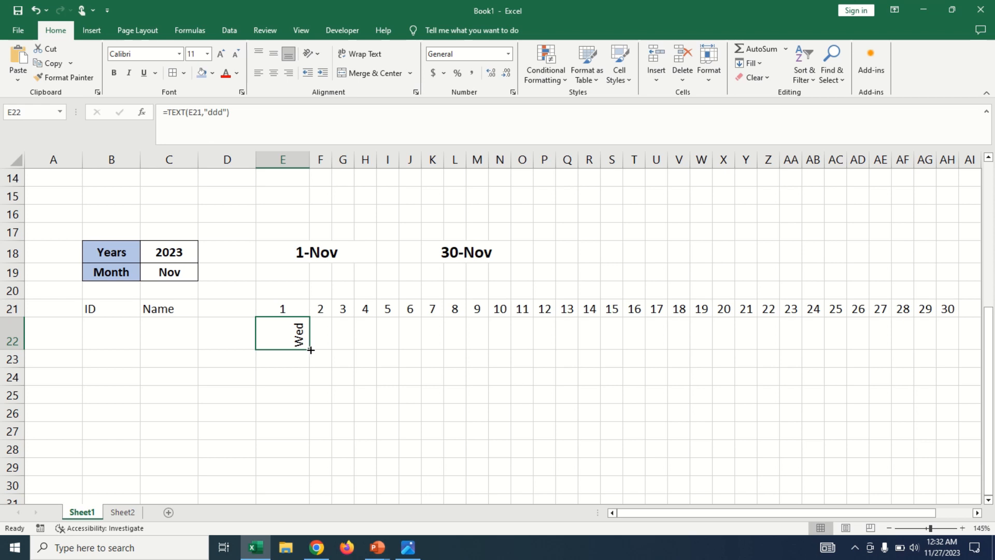
Fill the weekday formula from E22 across to AI22 and autofit the width of column E.
drag(311, 350, 822, 351)
click(665, 341)
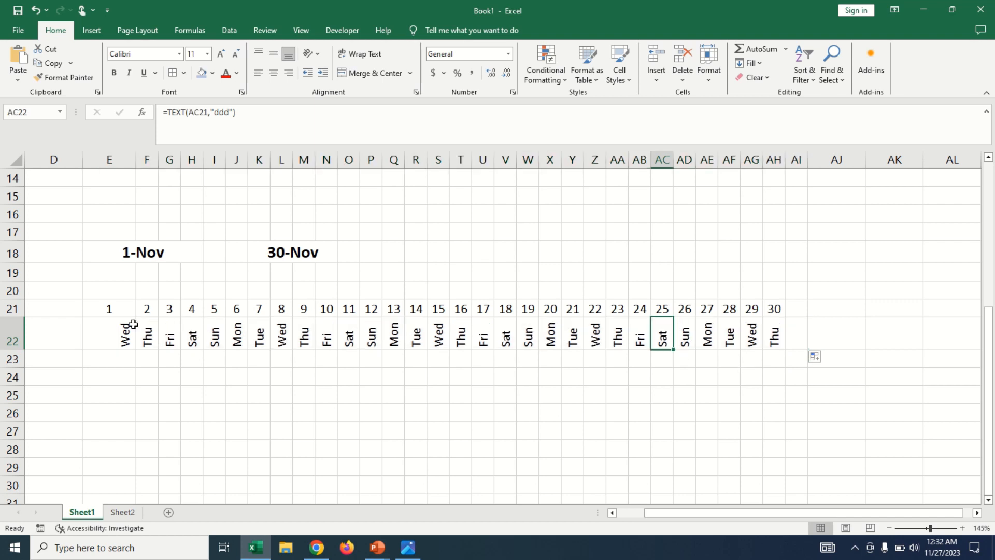
double_click(135, 159)
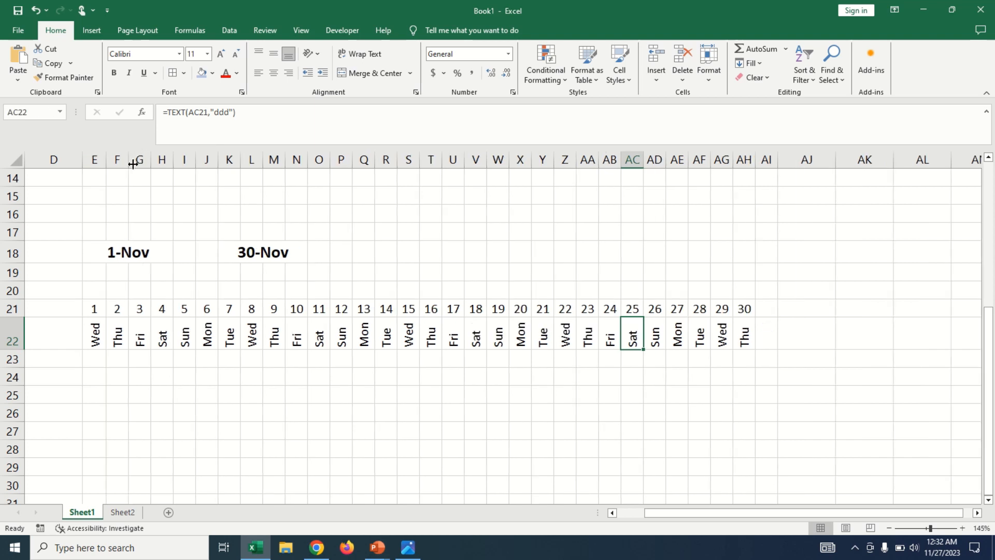
click(119, 331)
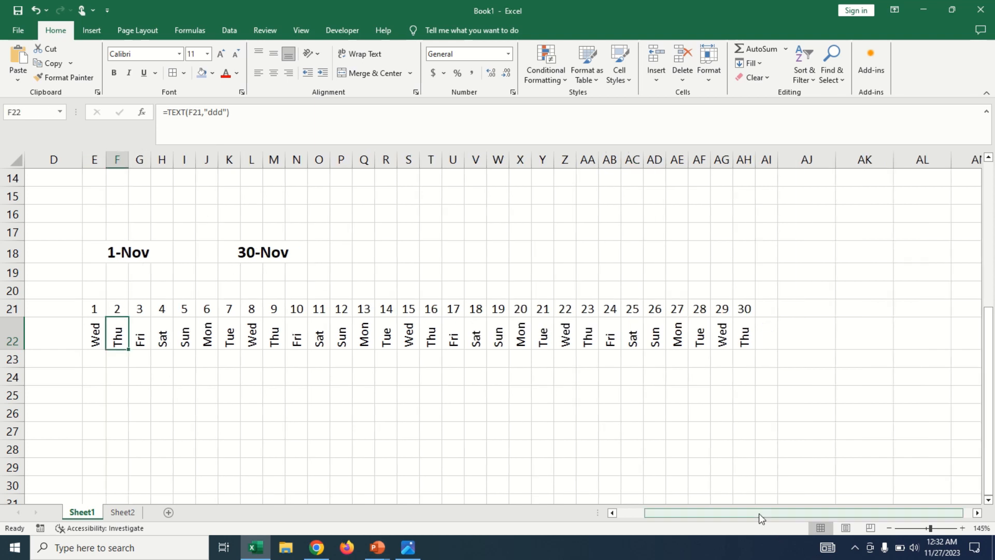
Set the month in C19 to Feb and check the weekday cells in row 22.
drag(757, 513, 673, 513)
click(181, 272)
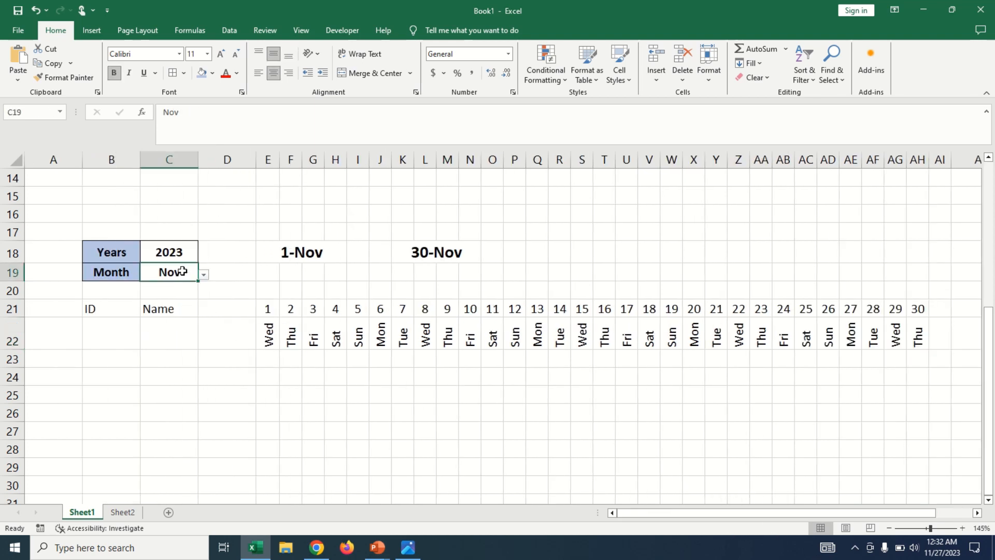
click(202, 275)
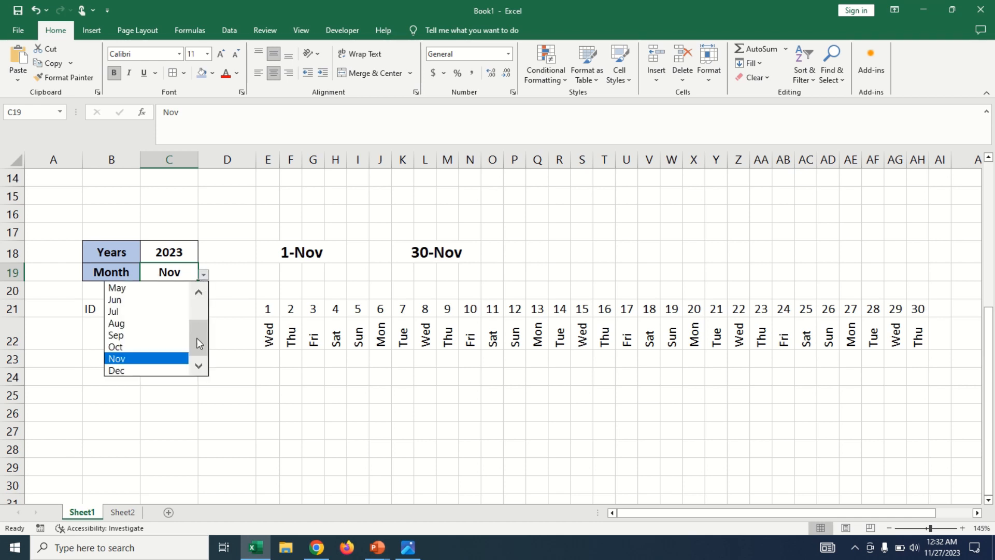
drag(197, 338, 198, 297)
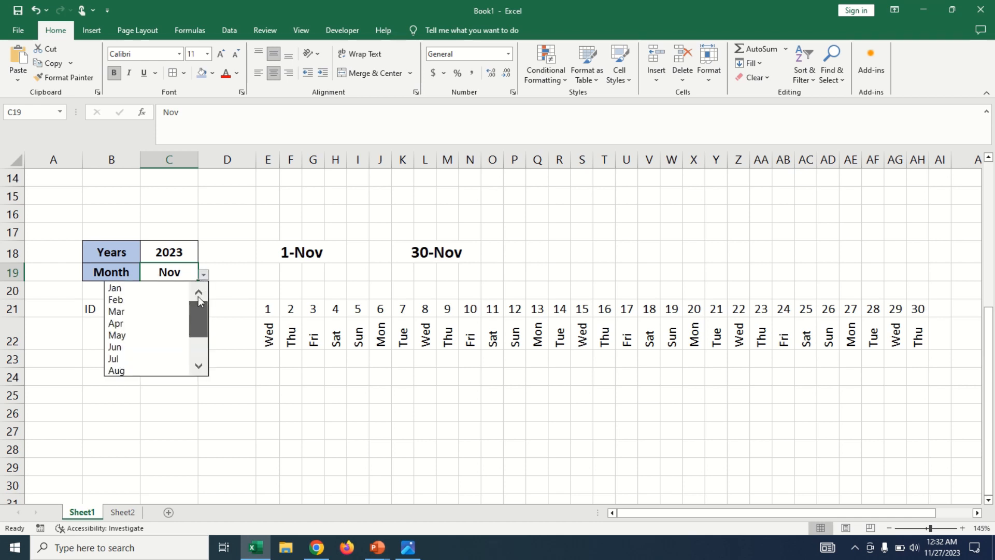
click(154, 301)
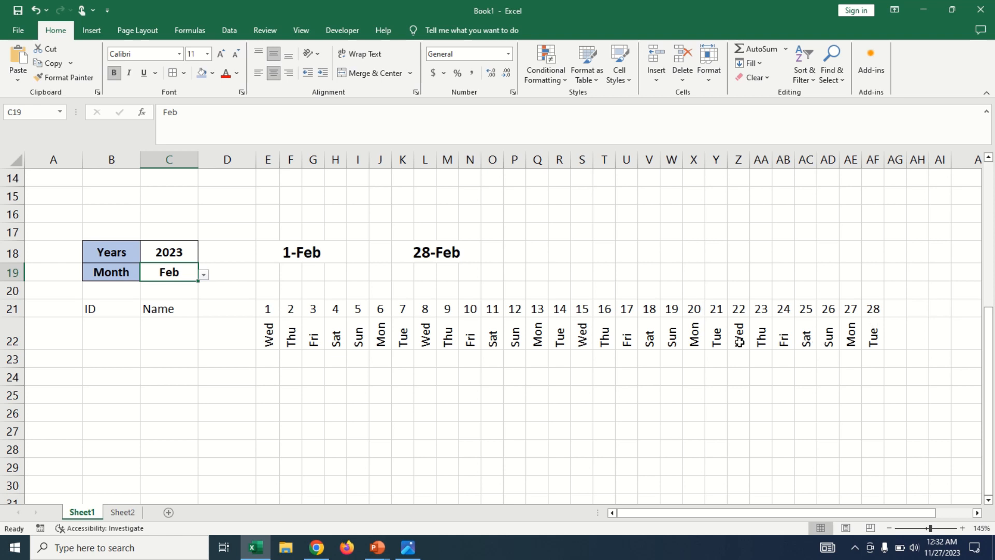
click(272, 342)
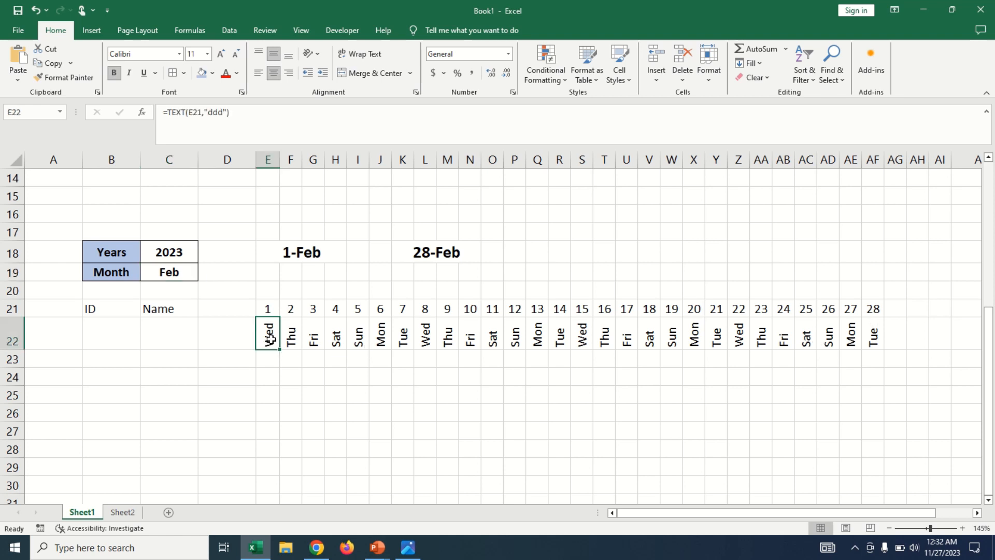
click(291, 337)
click(313, 337)
click(373, 338)
click(443, 339)
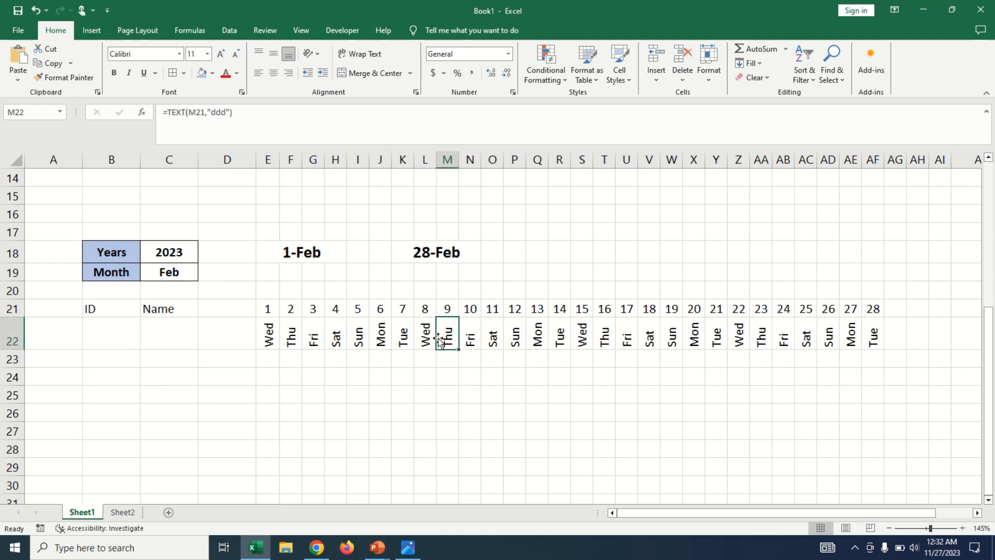
Change the month in C19 to Mar and to May, checking the dates and weekdays in rows 21 and 22.
click(166, 270)
click(203, 275)
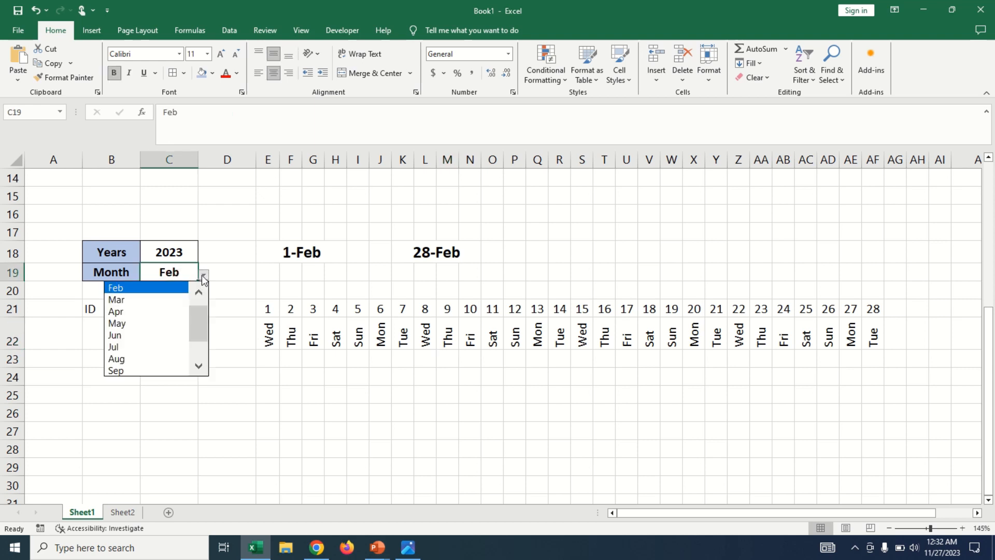
click(155, 299)
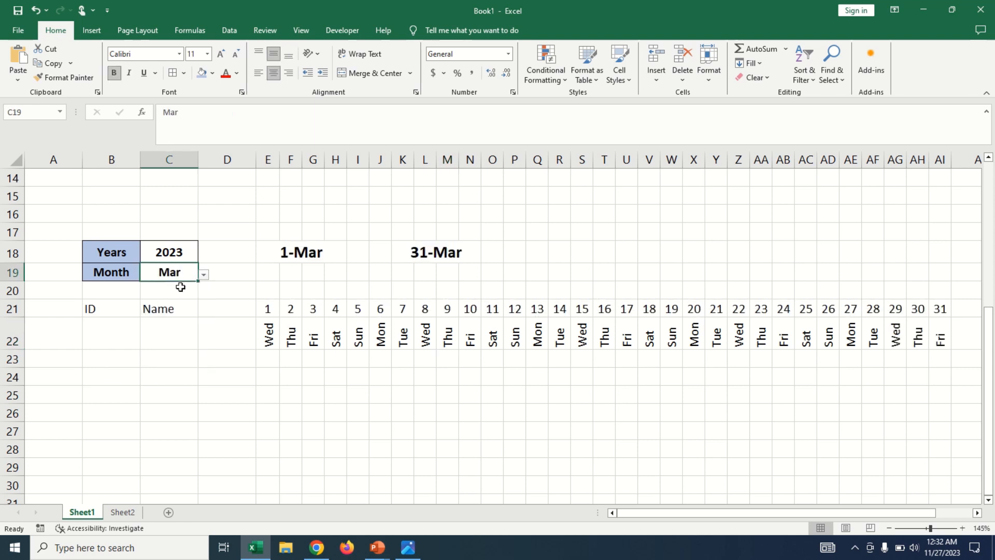
click(204, 275)
click(151, 313)
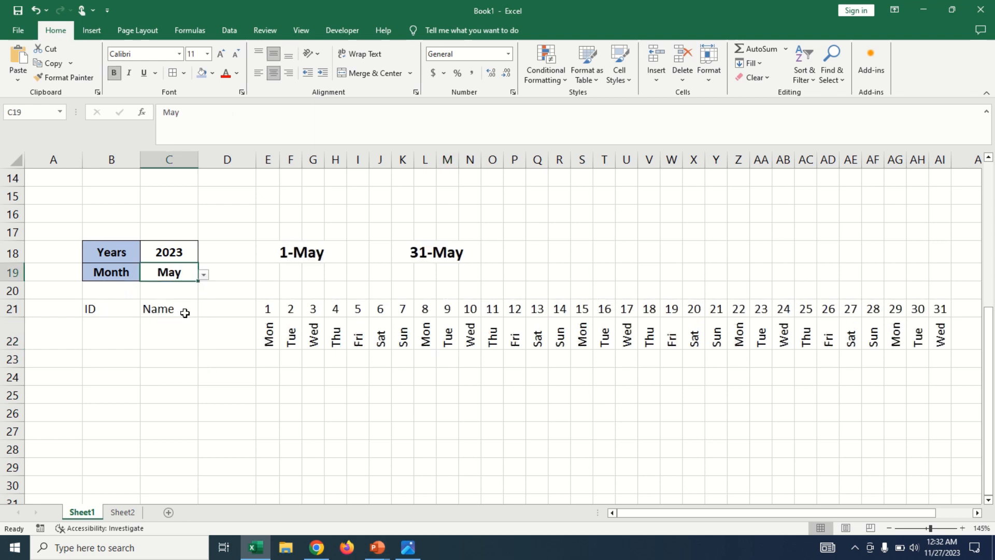
click(359, 333)
click(263, 310)
click(269, 337)
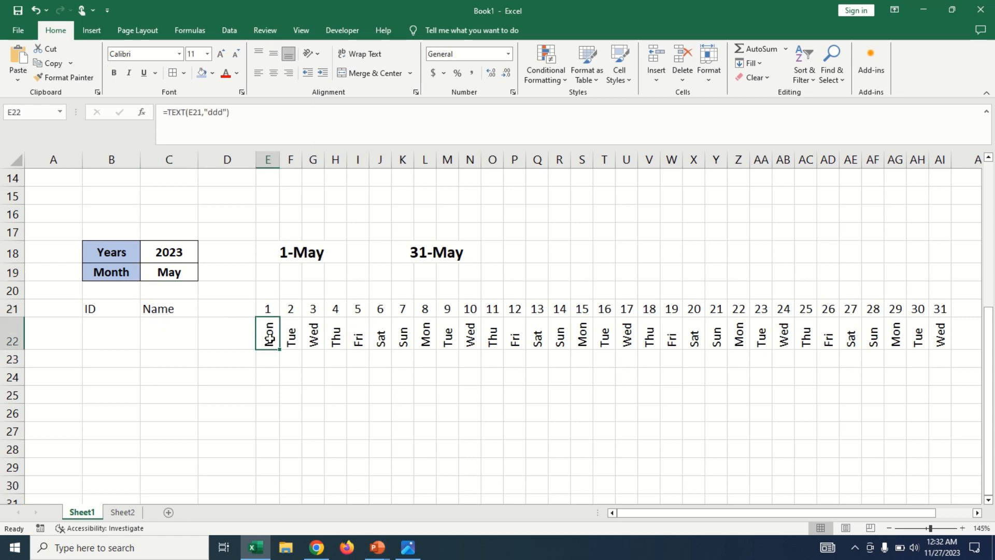
click(287, 311)
click(277, 338)
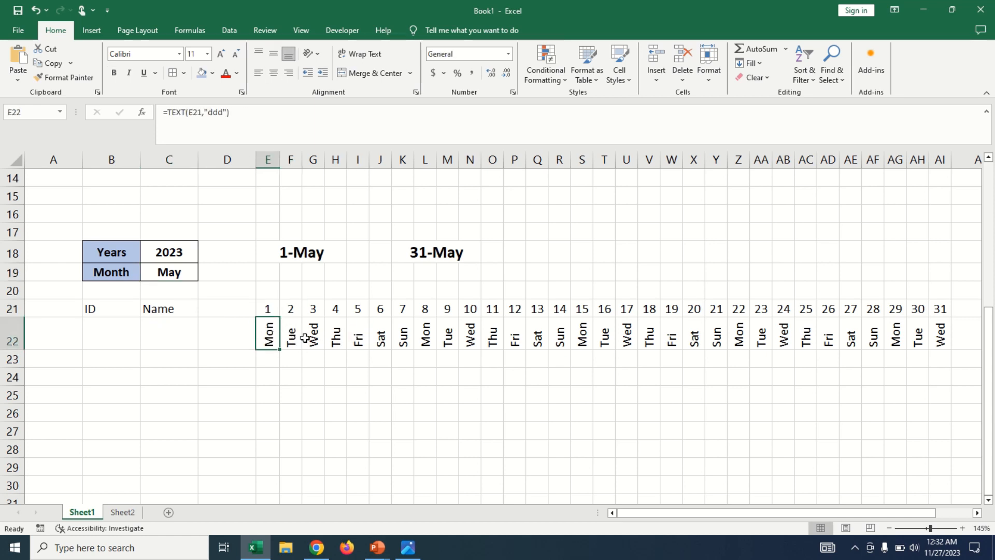
click(313, 336)
Set the month in C19 to Jul.
click(196, 274)
click(203, 275)
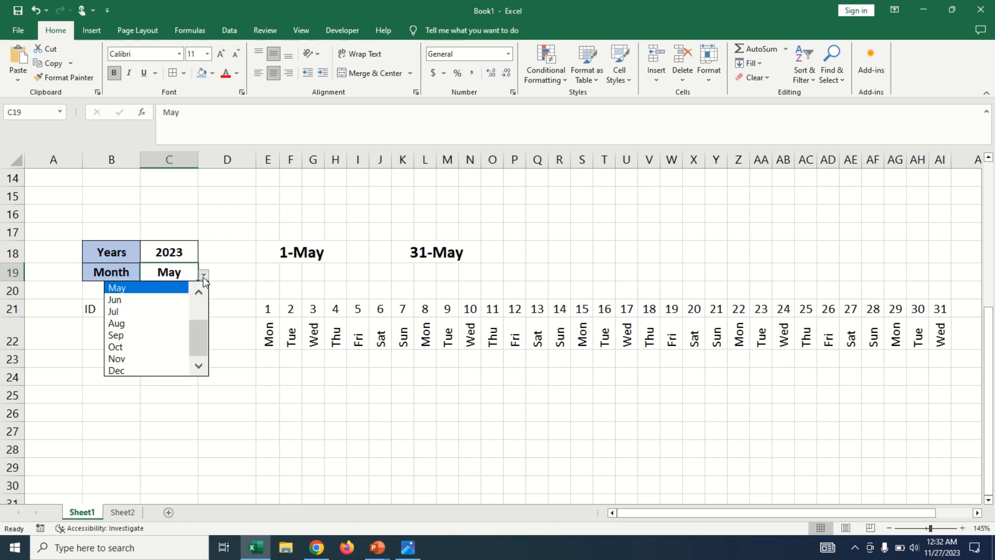
click(161, 311)
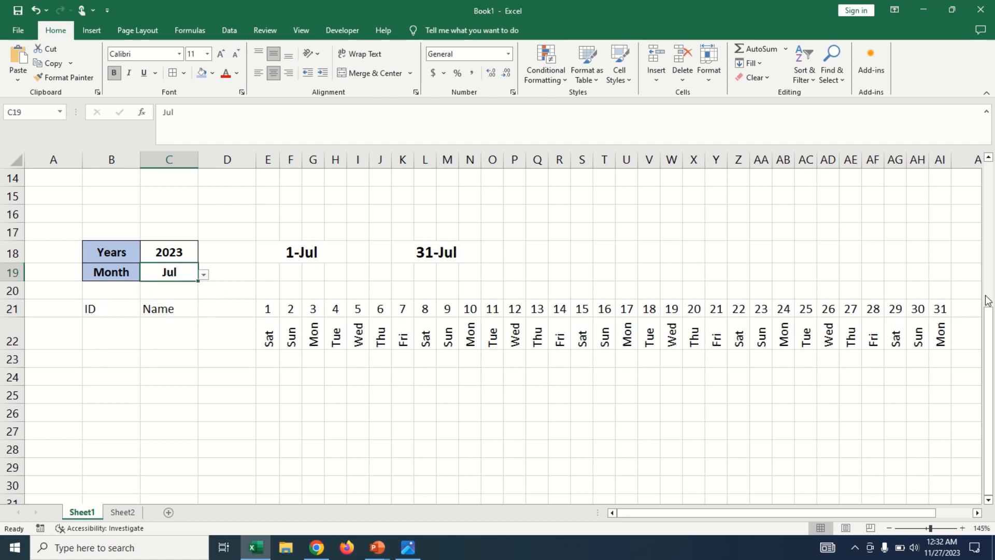
Apply all borders to the attendance table range B21:AI83.
drag(943, 308, 96, 433)
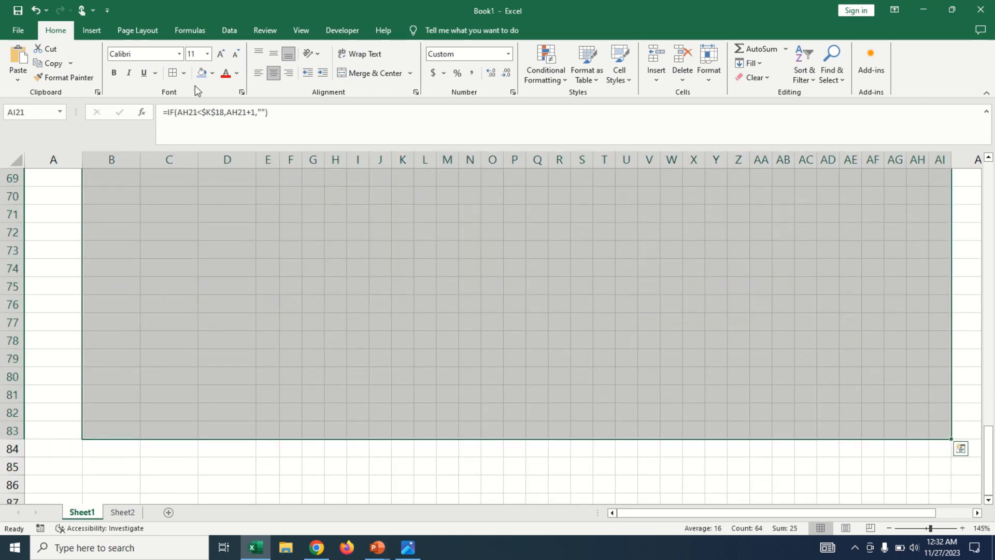
scroll(377, 262, up, 20)
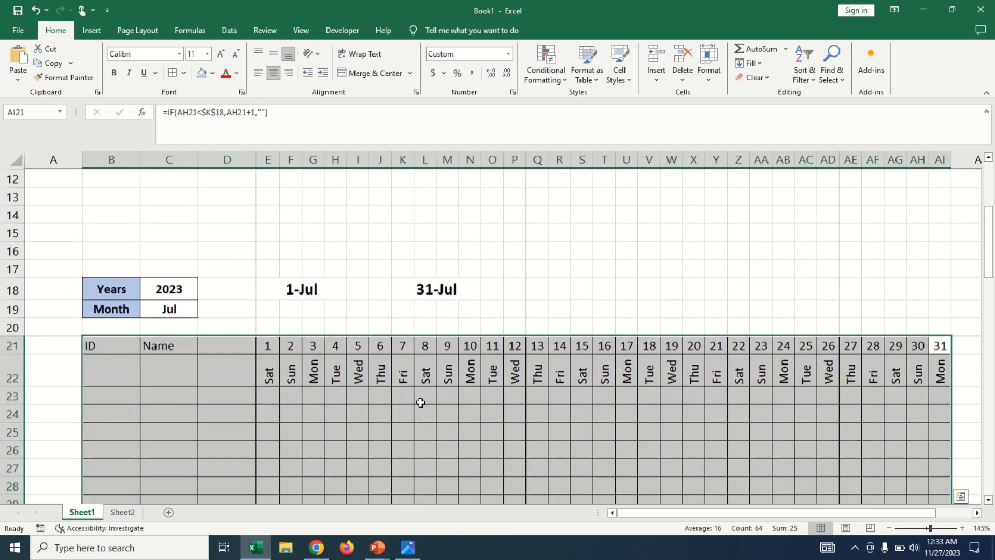
scroll(420, 402, down, 1)
click(380, 377)
Apply a thick outside border to the header rows B21:AI22.
drag(110, 297, 934, 310)
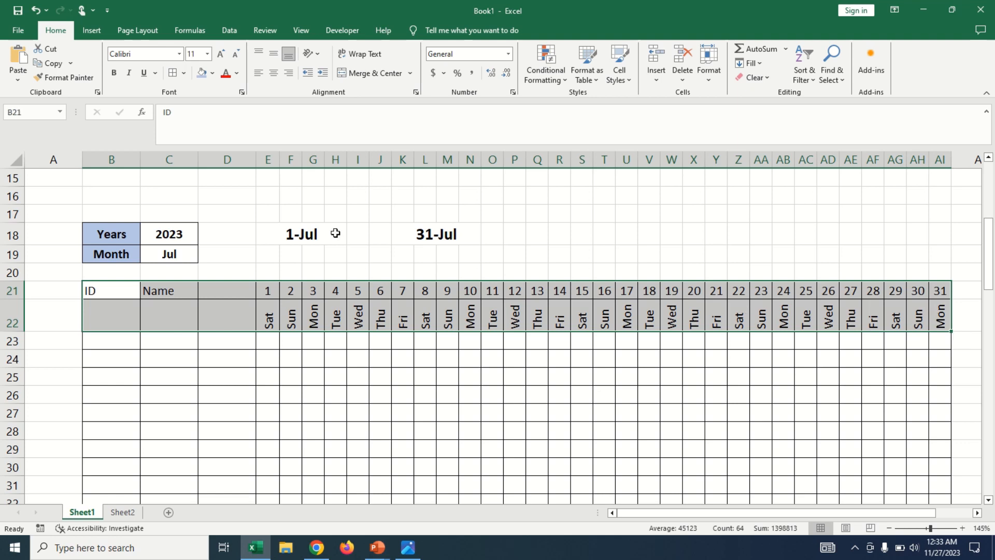
click(184, 73)
click(185, 210)
click(338, 306)
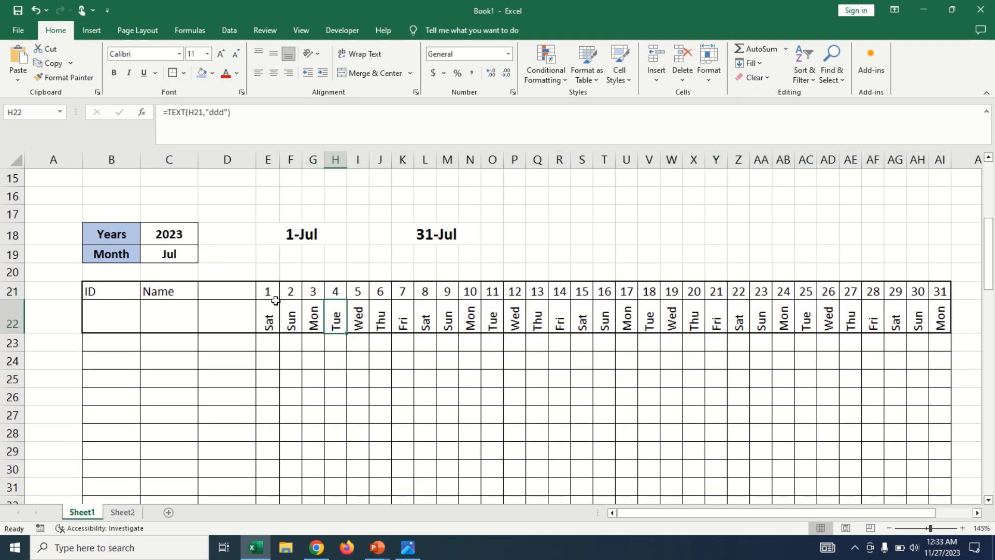
Fill the date cells E21:AI21 with light blue and the weekday cells E22:AI22 with yellow.
drag(267, 292, 939, 290)
click(201, 72)
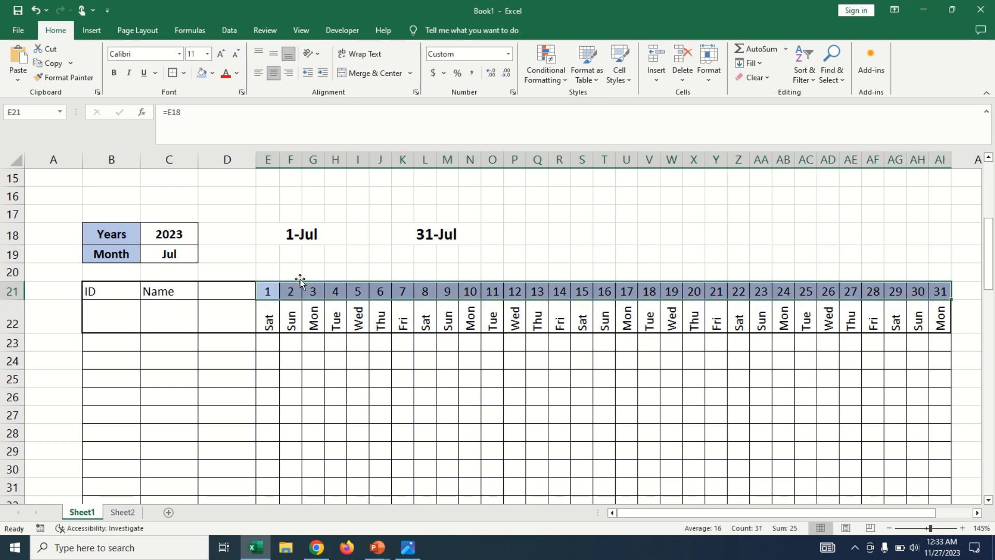
drag(268, 318, 940, 319)
click(213, 73)
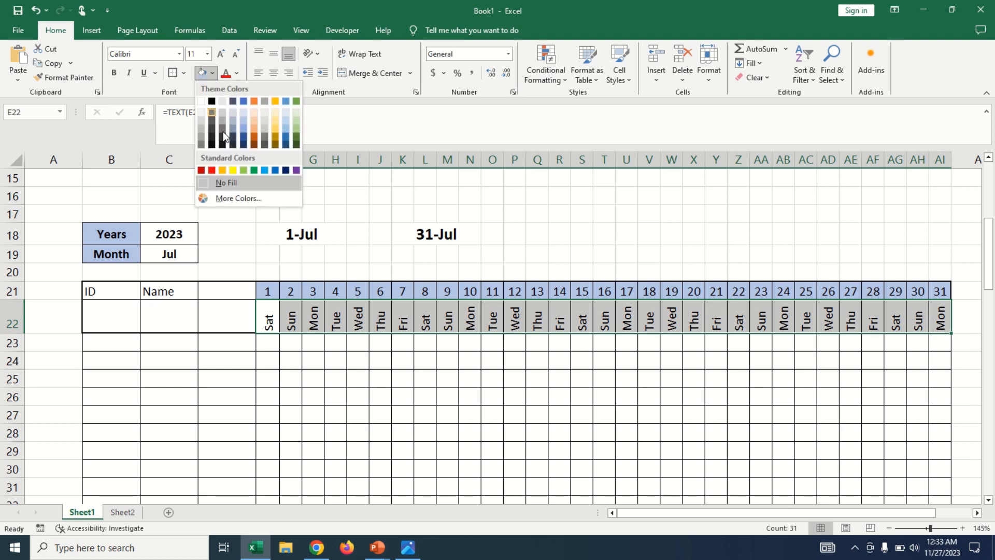
click(234, 171)
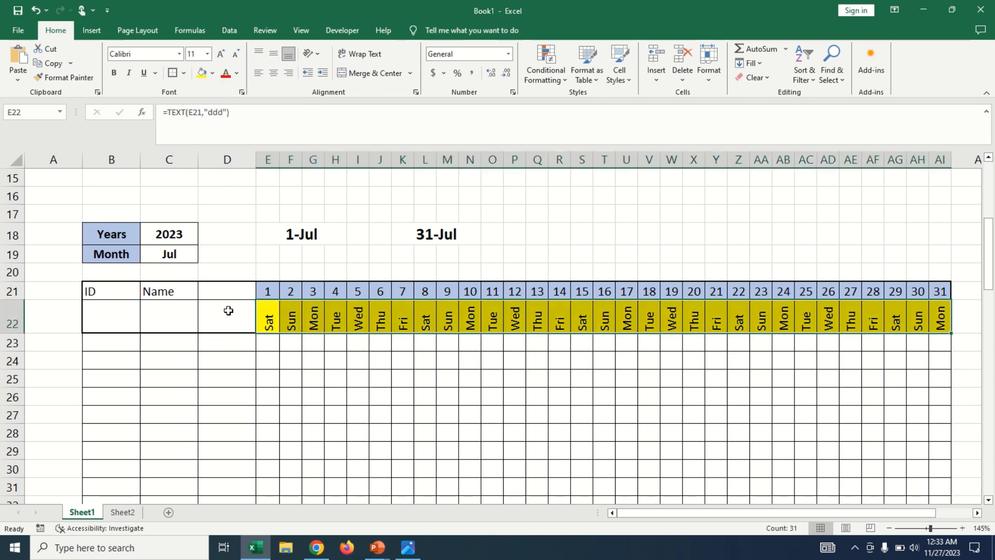
Merge and center the Name cells C21:C22 and the ID cells B21:B22, and middle-align both headers vertically.
click(228, 310)
drag(148, 294, 169, 311)
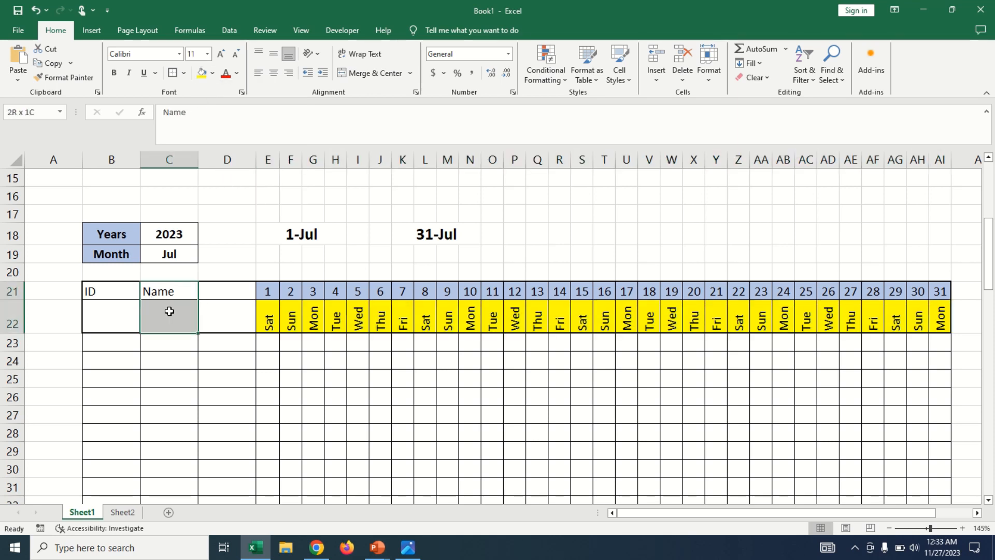
click(366, 73)
drag(117, 291, 134, 304)
click(361, 73)
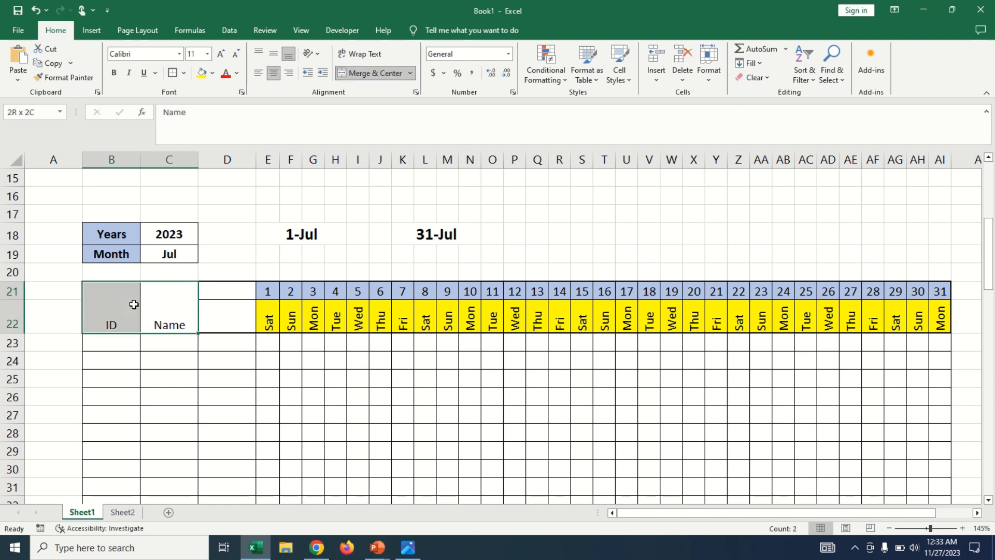
click(278, 54)
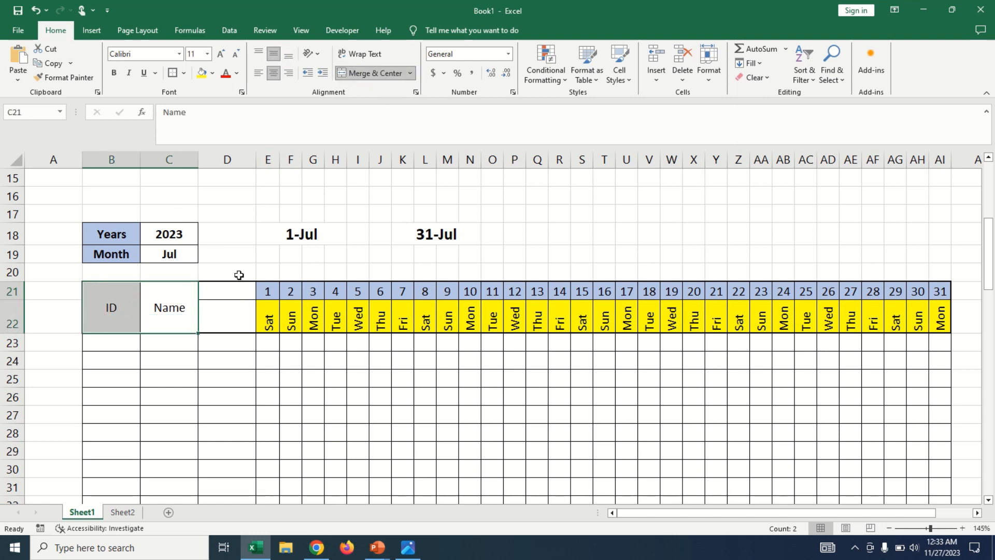
Make the merged ID and Name headers bold and italic.
click(129, 72)
click(115, 73)
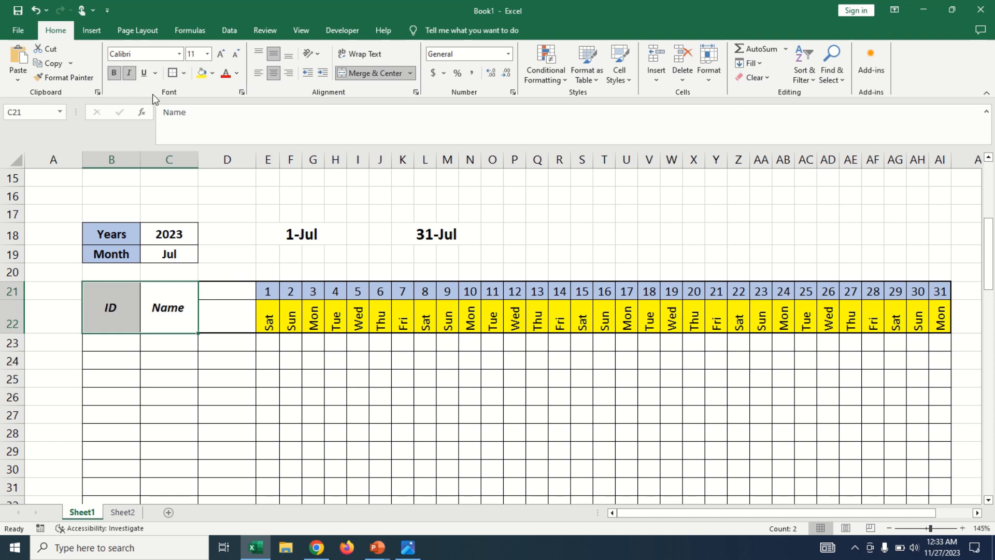
click(287, 341)
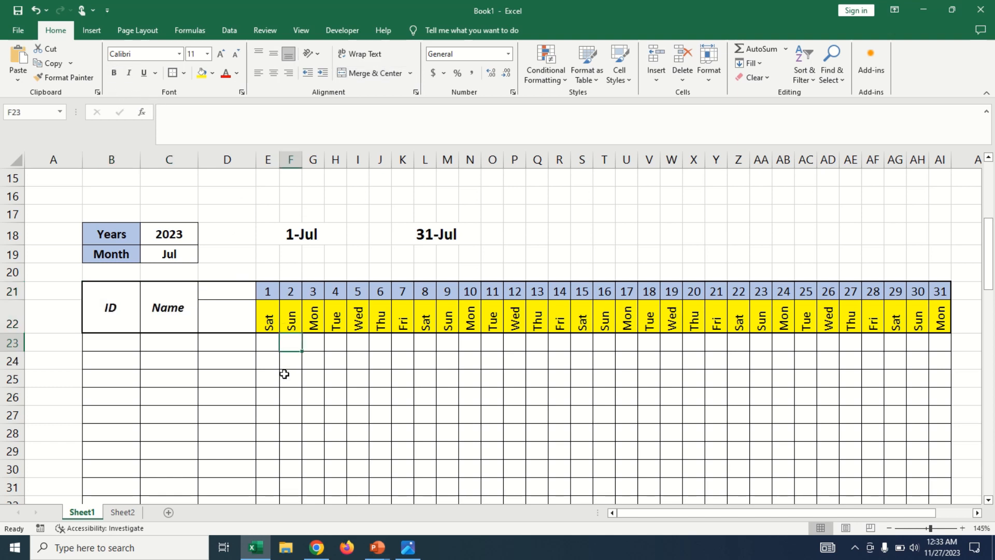
Enter the label Date in D21 and the label Day in D22.
click(220, 292)
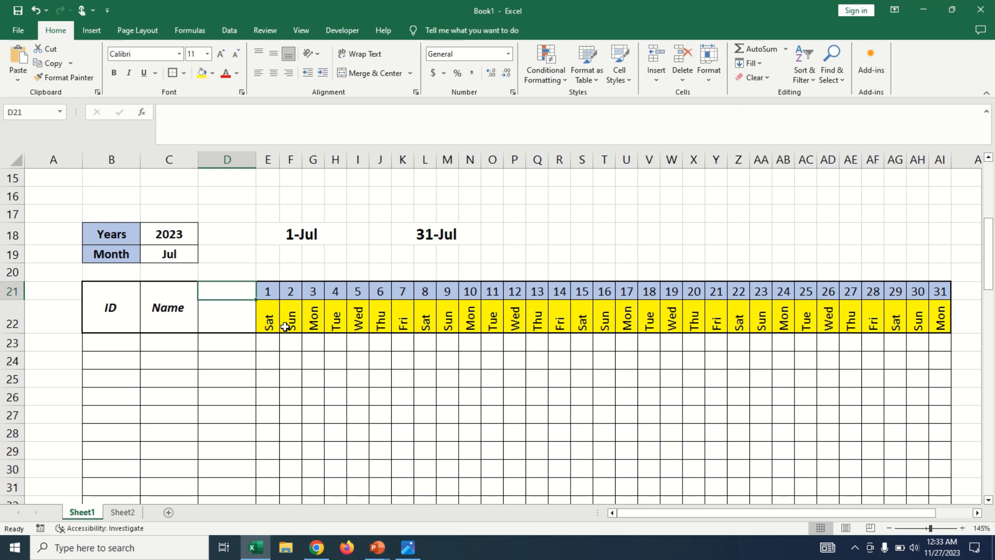
text(D)
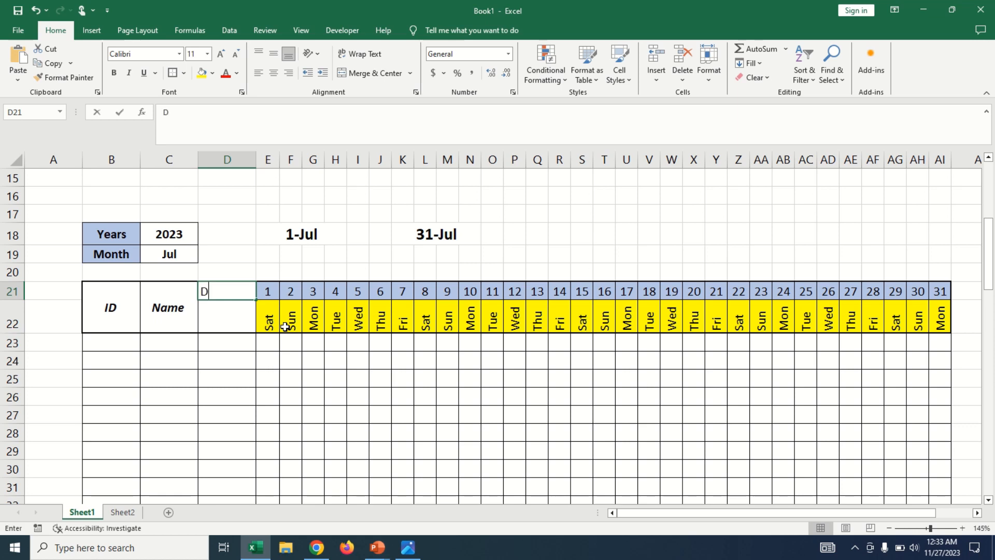
text(te)
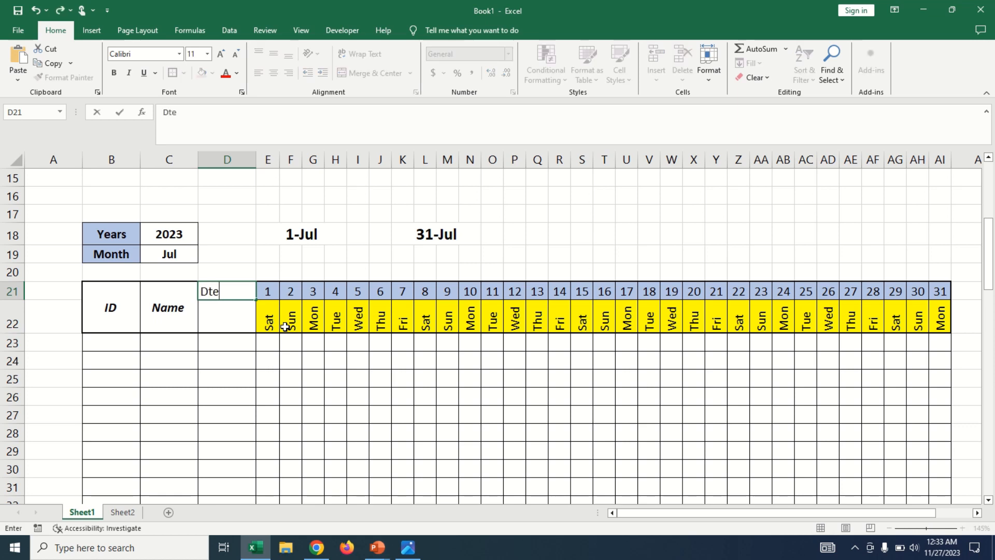
key(BackSpace)
key(BackSpace)
text(ate)
key(Return)
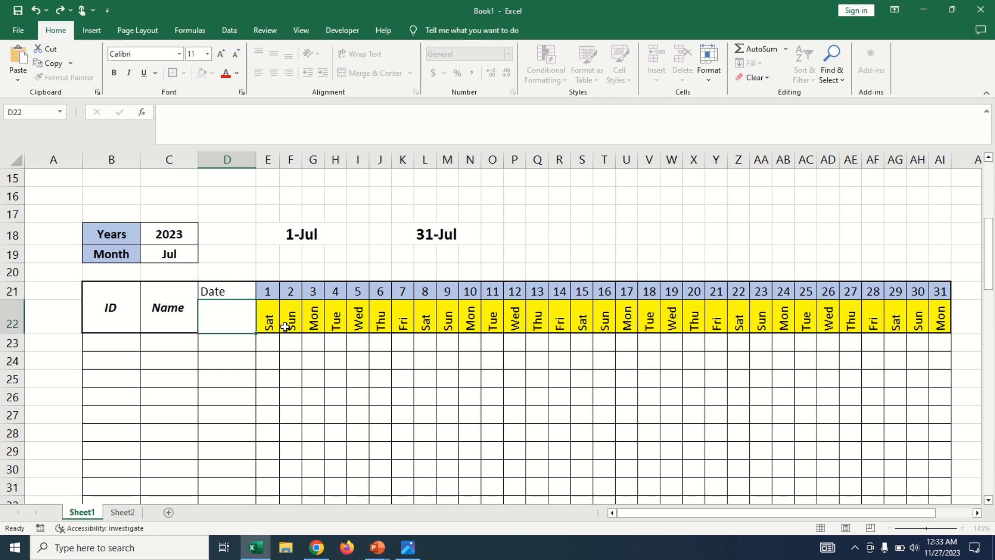
text(Day)
key(Return)
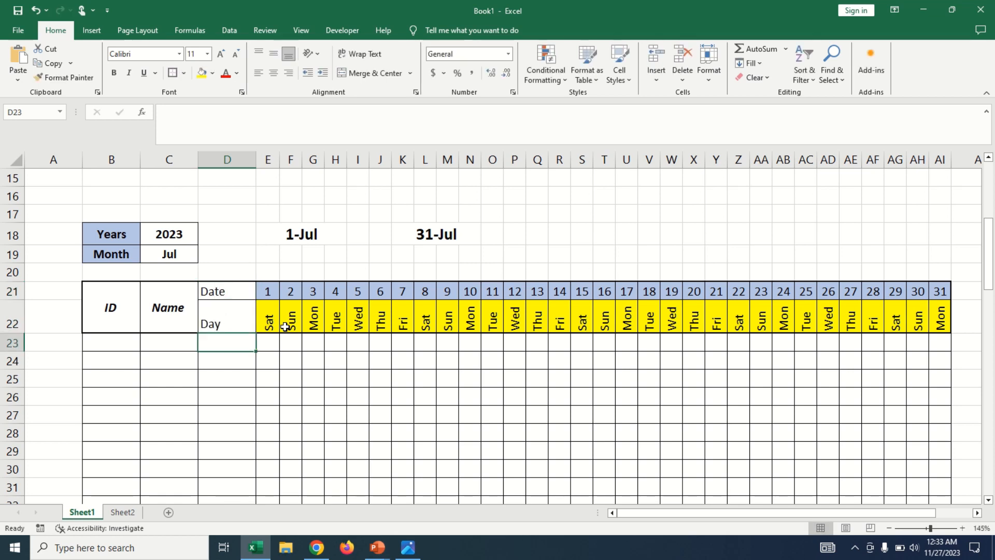
Center the Date and Day labels in D21:D22 horizontally and middle-align them vertically.
drag(203, 289, 225, 308)
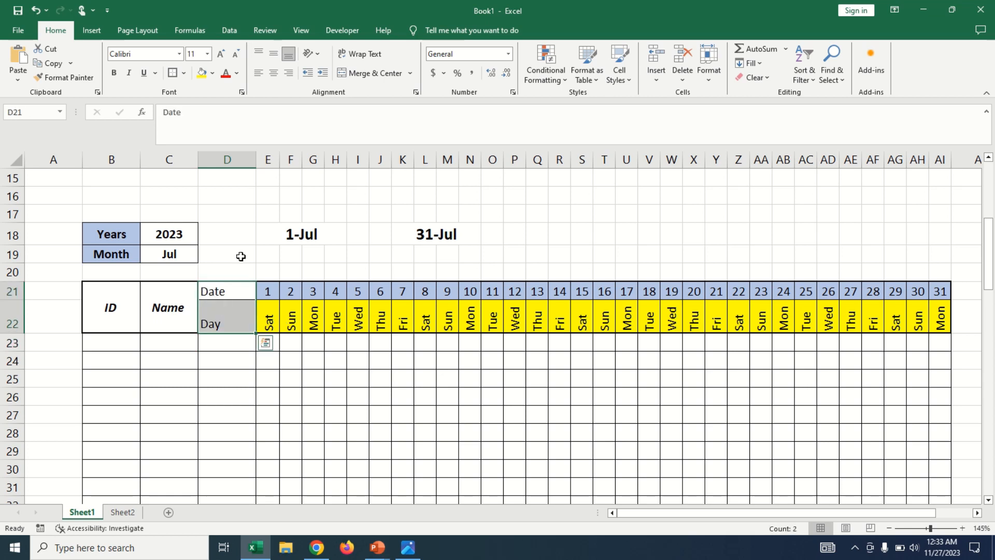
click(273, 72)
click(273, 53)
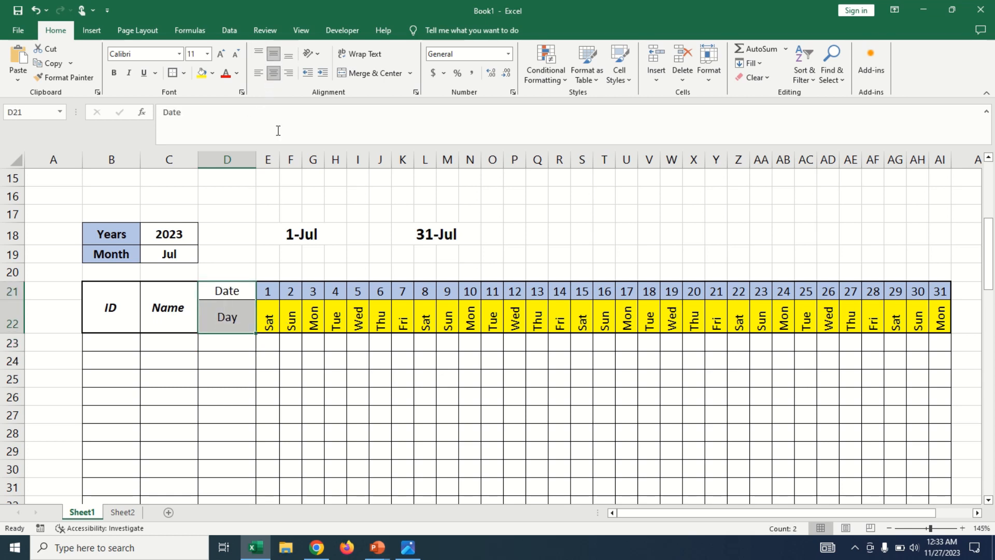
click(295, 302)
click(475, 388)
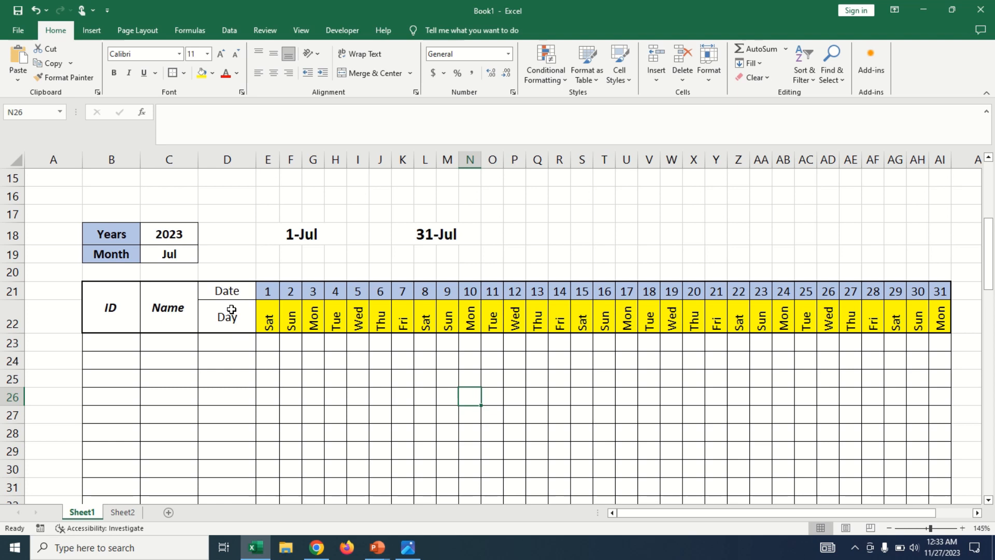
click(529, 360)
scroll(342, 336, down, 1)
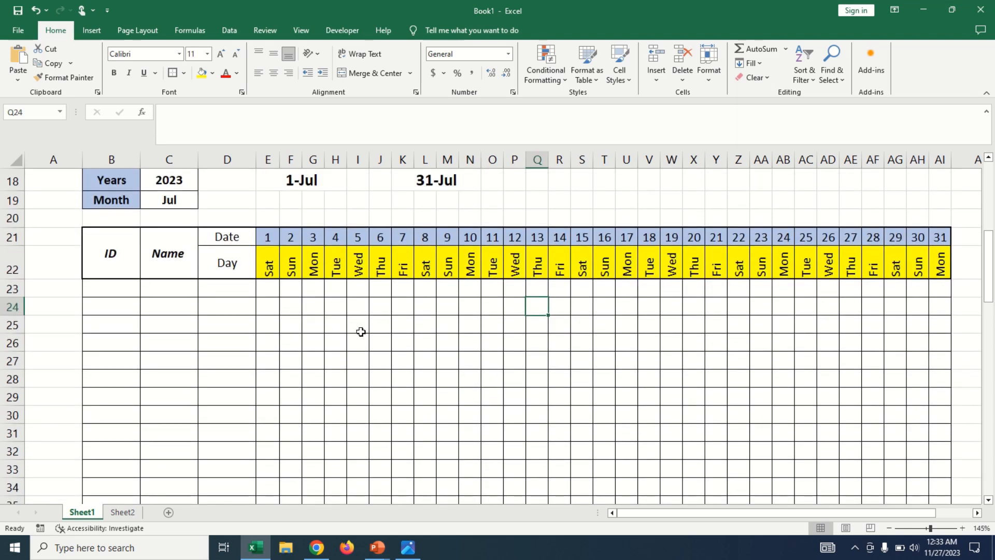
click(292, 288)
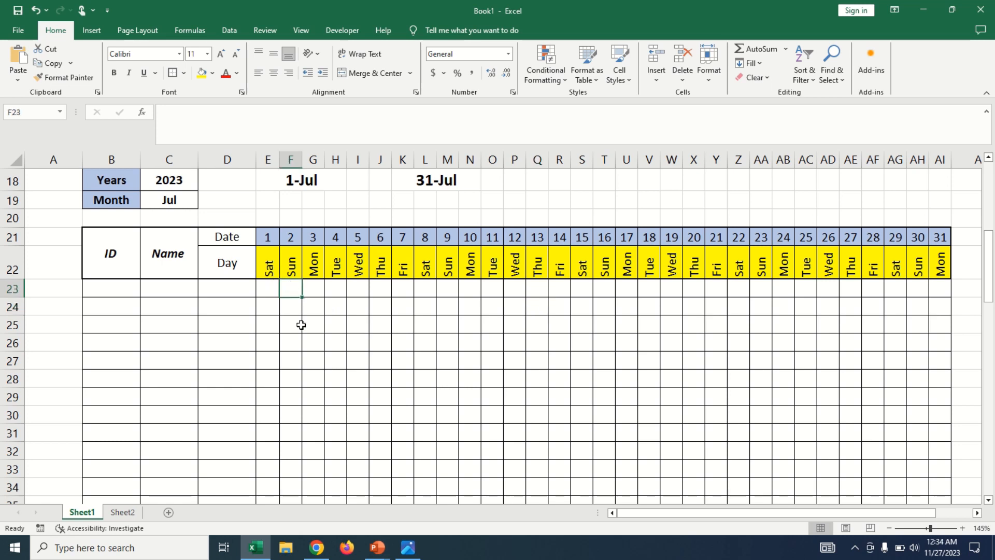
click(300, 325)
click(295, 376)
click(294, 411)
click(293, 428)
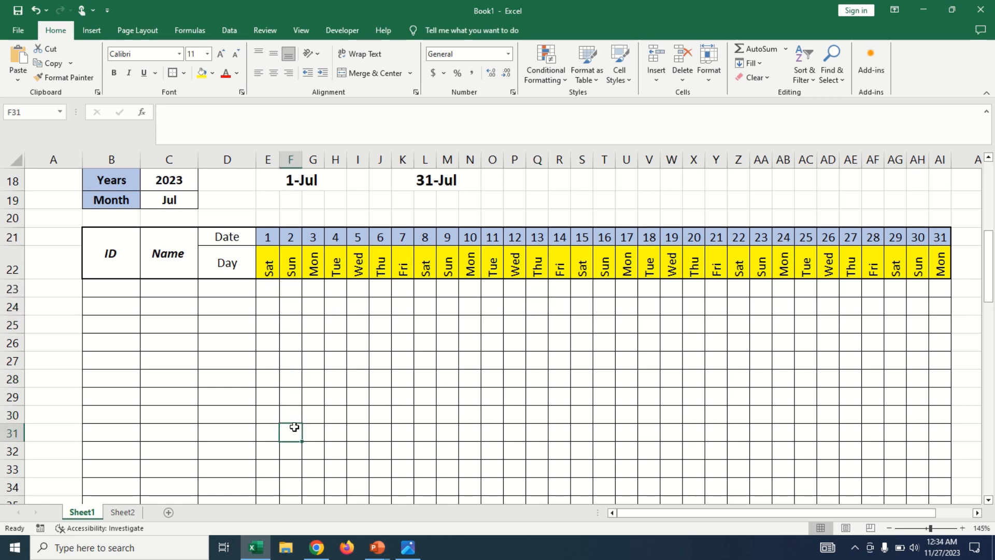
click(293, 291)
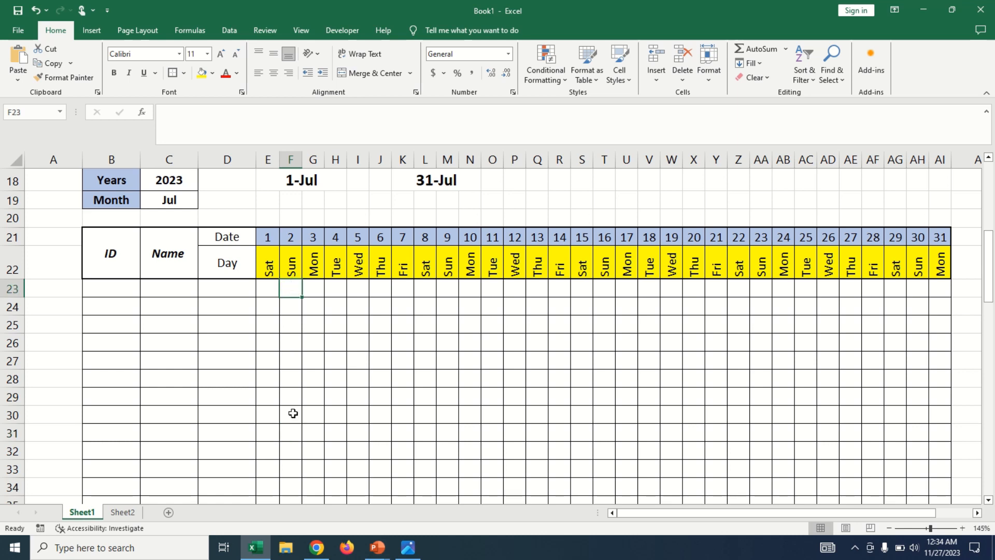
scroll(307, 327, up, 1)
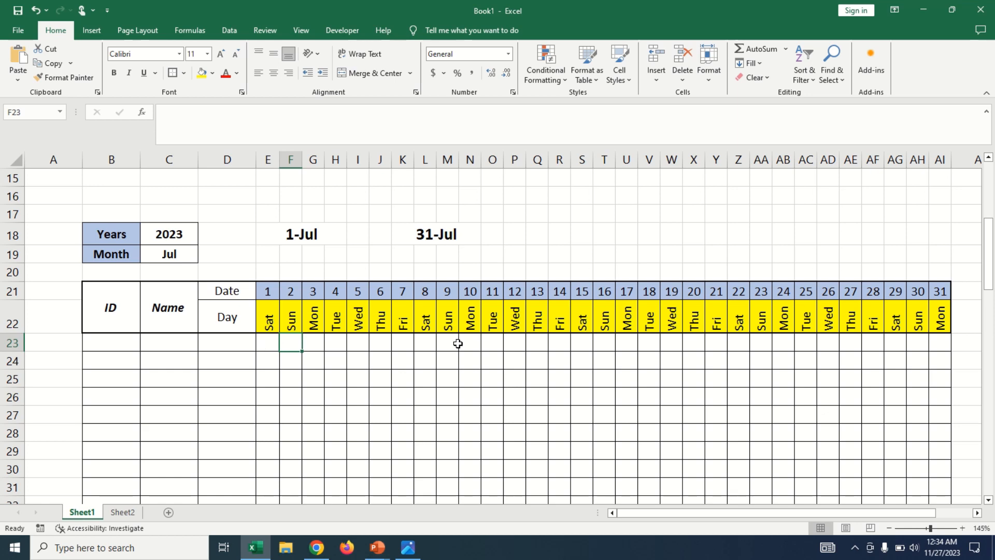
Apply a thick outside border to the month's start date cell E18 and end date cell K18.
click(292, 234)
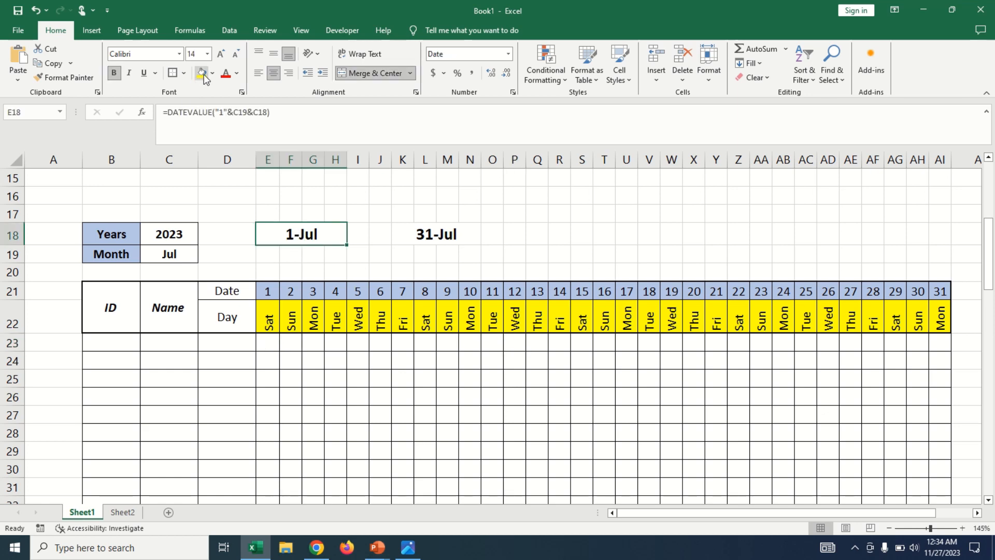
click(392, 224)
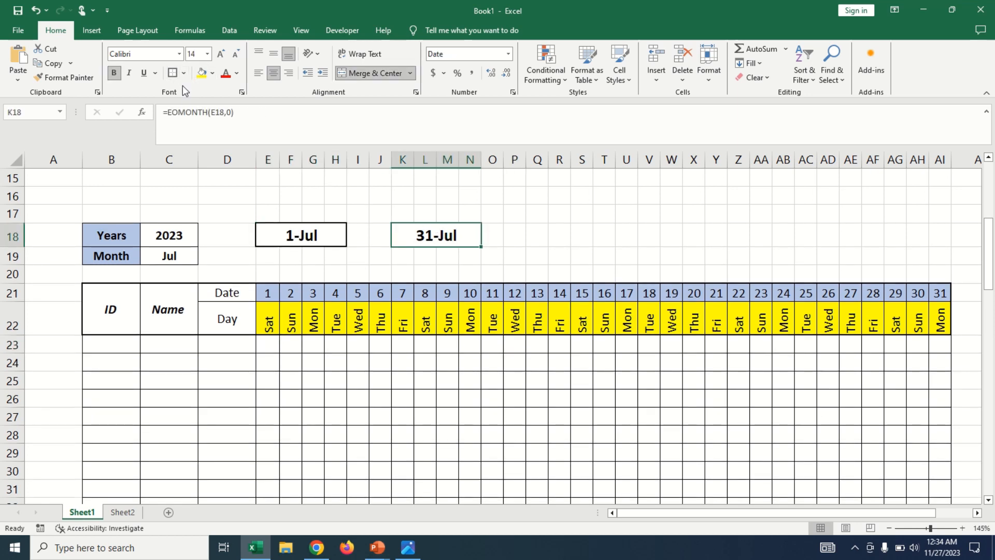
click(496, 380)
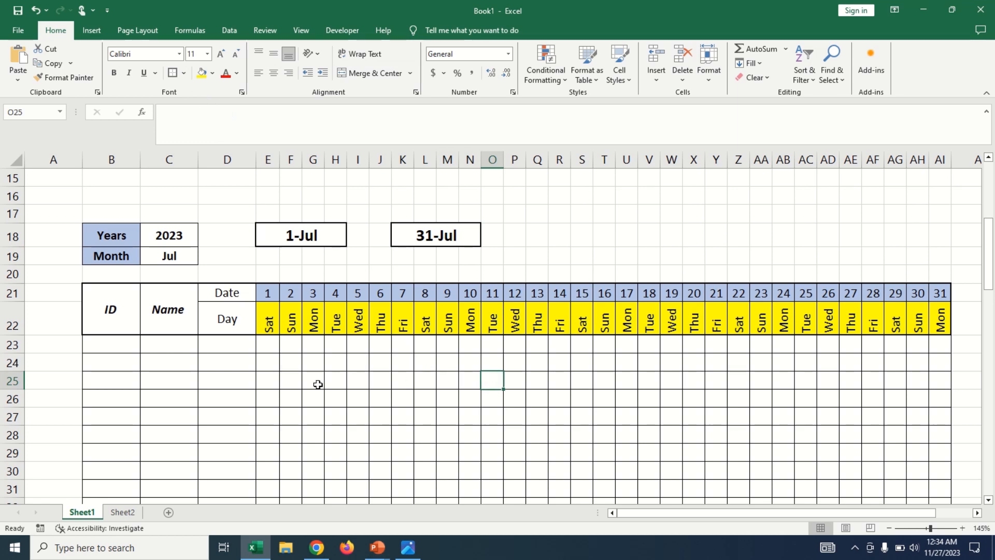
Create a new conditional formatting rule for E23 that uses the formula =$E$22="sun" to determine which cells to format.
click(263, 342)
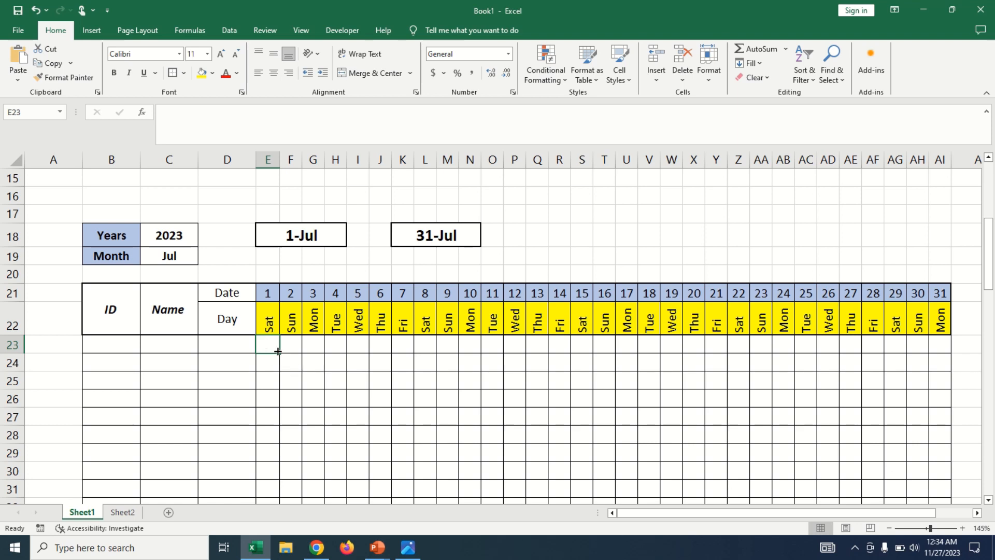
click(555, 80)
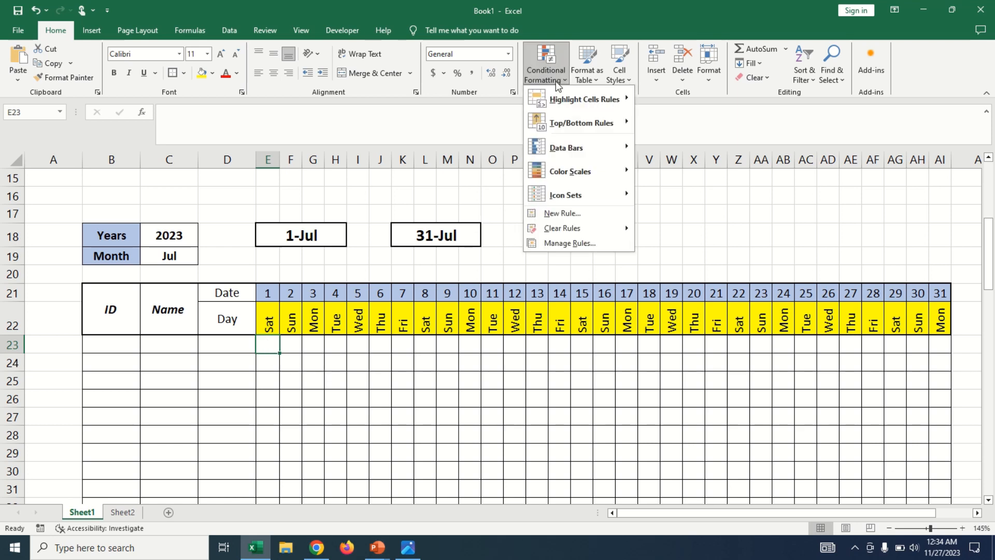
click(578, 220)
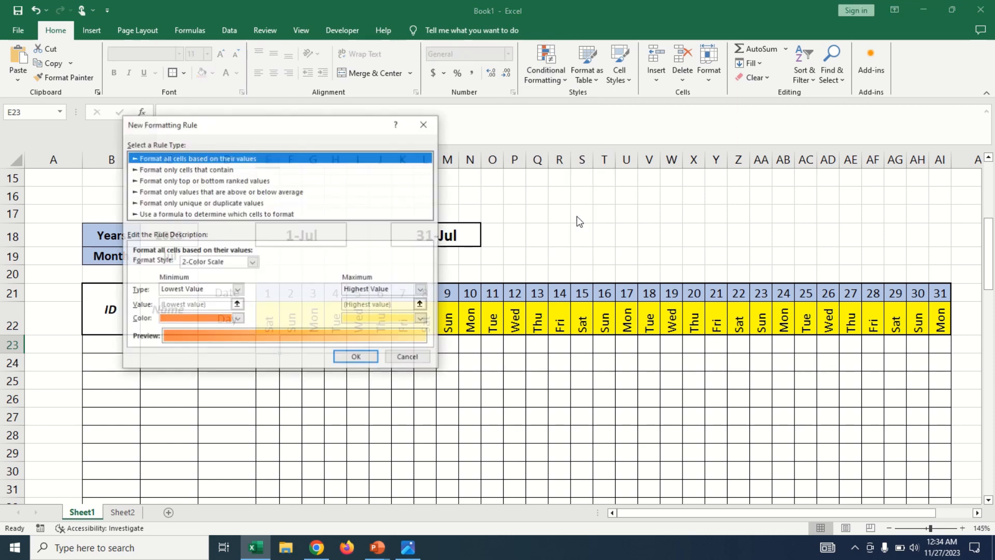
drag(323, 131, 546, 92)
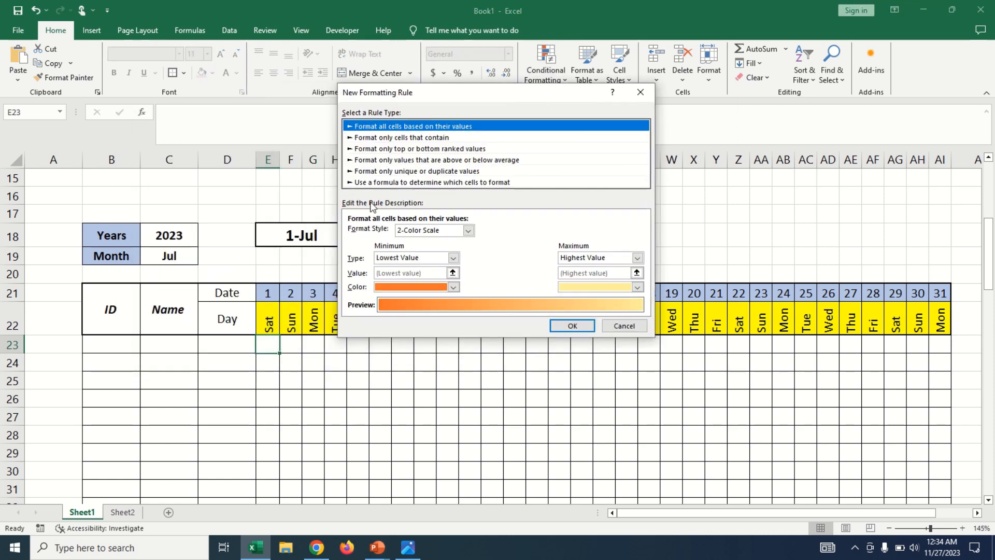
click(390, 183)
click(375, 232)
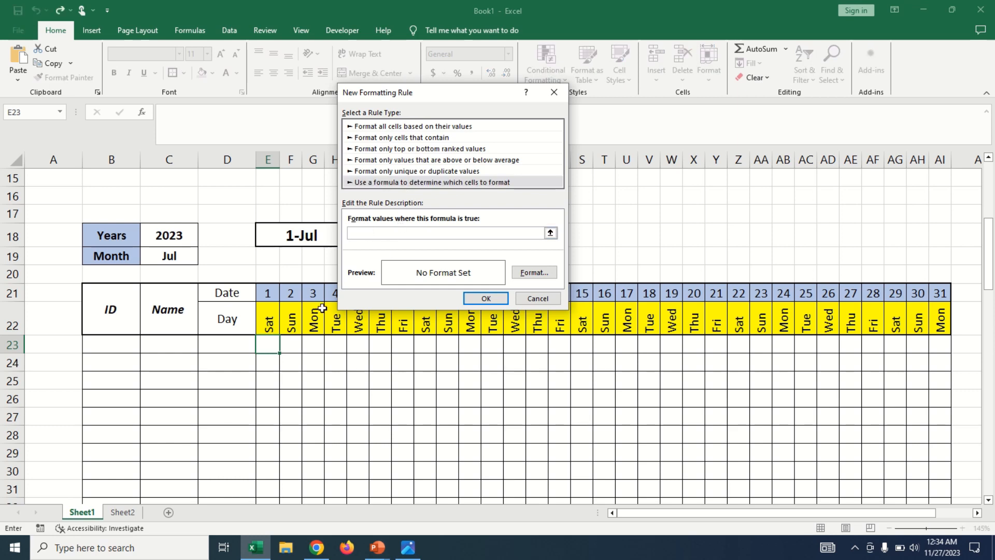
mouse_move(295, 2)
click(410, 32)
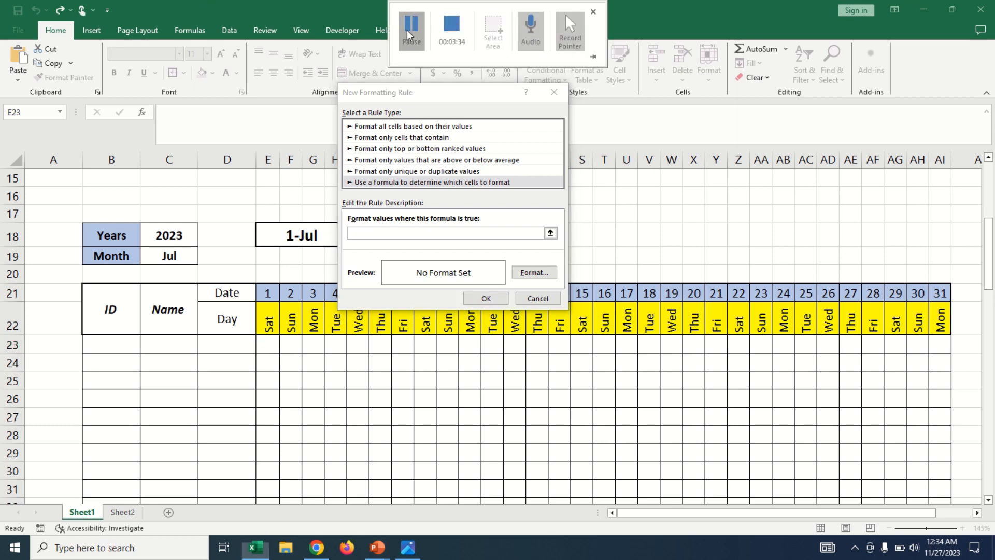
click(365, 231)
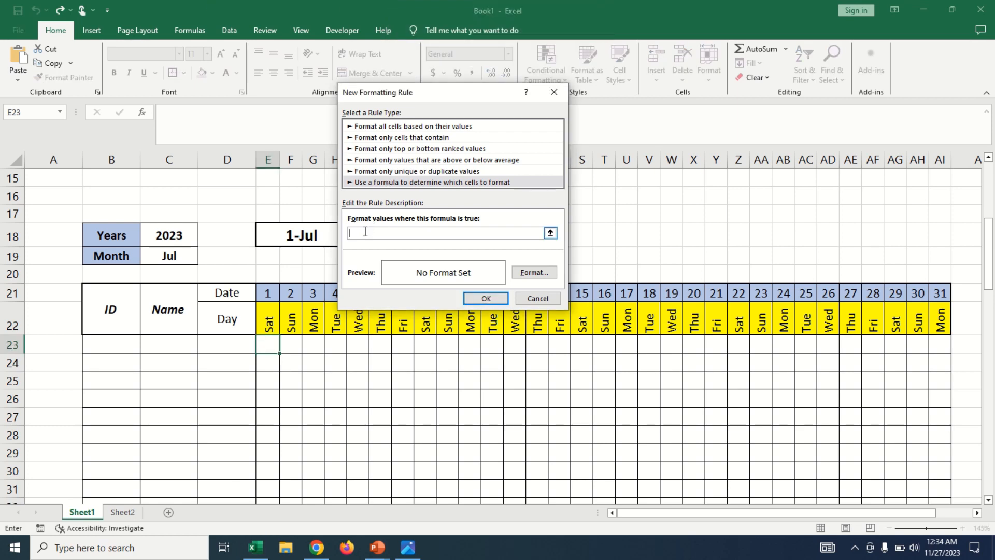
text(=)
click(269, 317)
text(="sun)
Set the rule's format to a dark red background fill and apply the rule to E23.
click(540, 275)
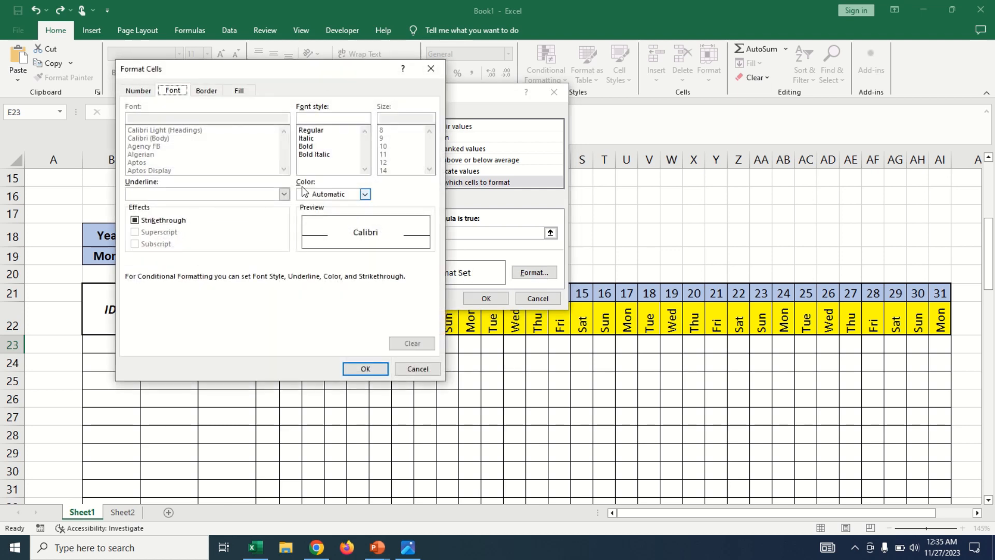
click(246, 93)
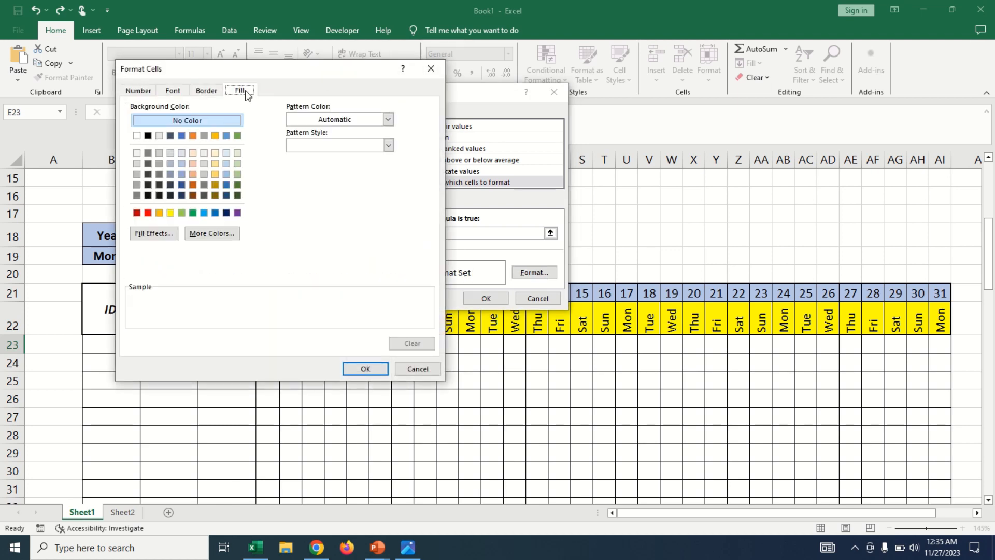
click(149, 213)
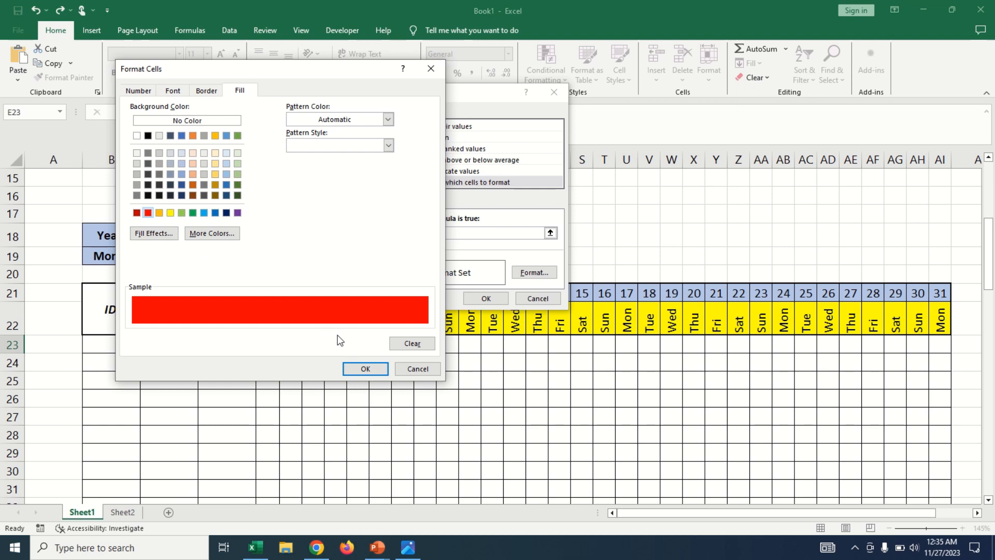
click(137, 213)
click(364, 373)
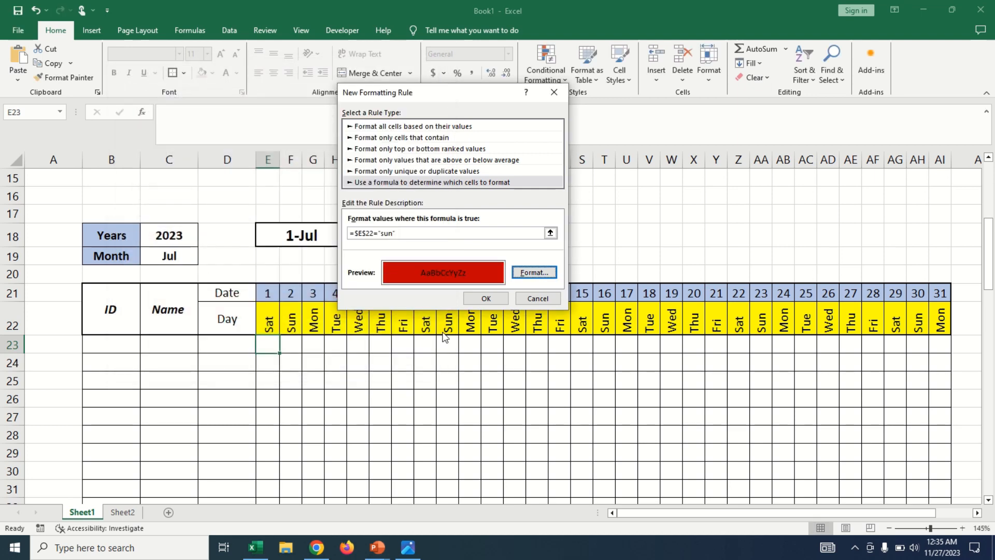
click(484, 299)
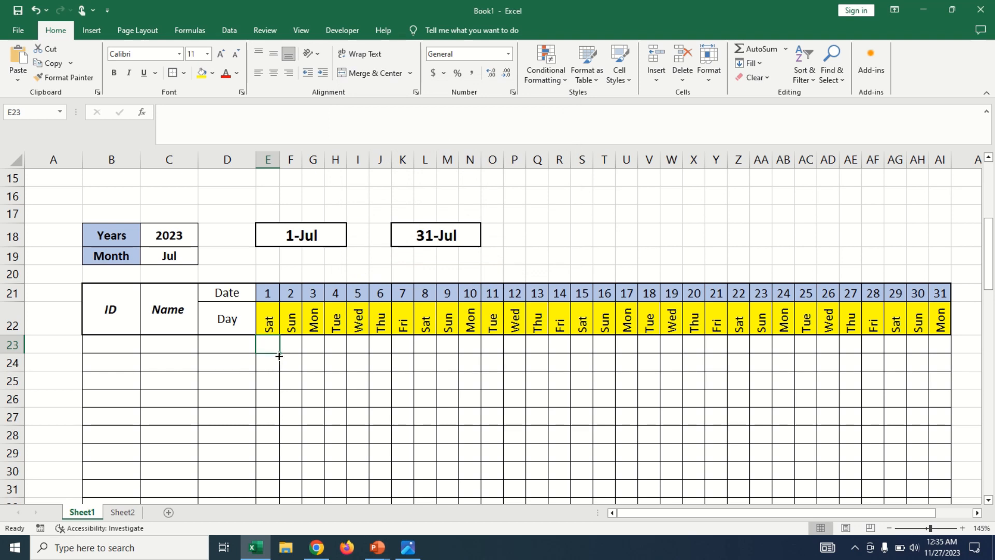
Fill cell E23 with its conditional formatting across row 23 to AI23.
drag(280, 355, 946, 353)
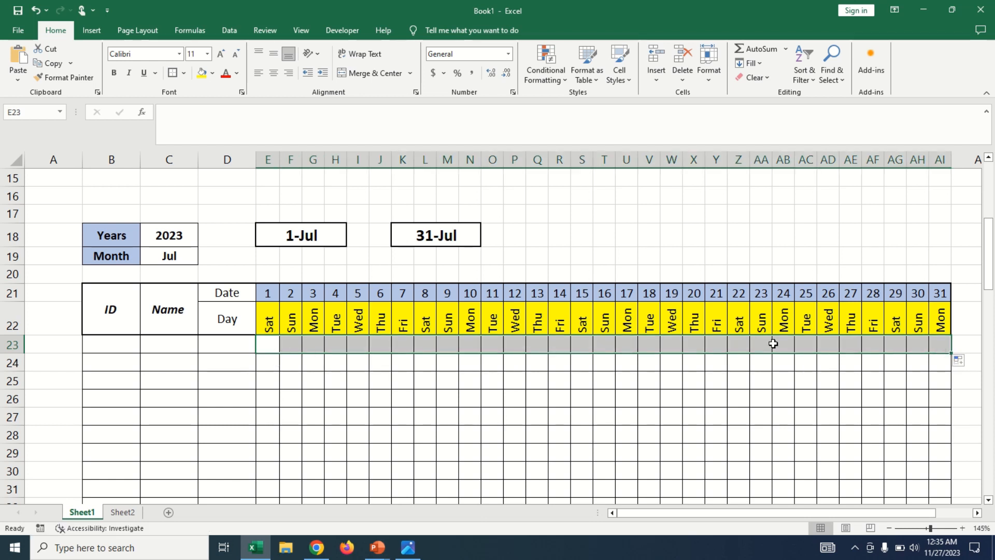
click(270, 343)
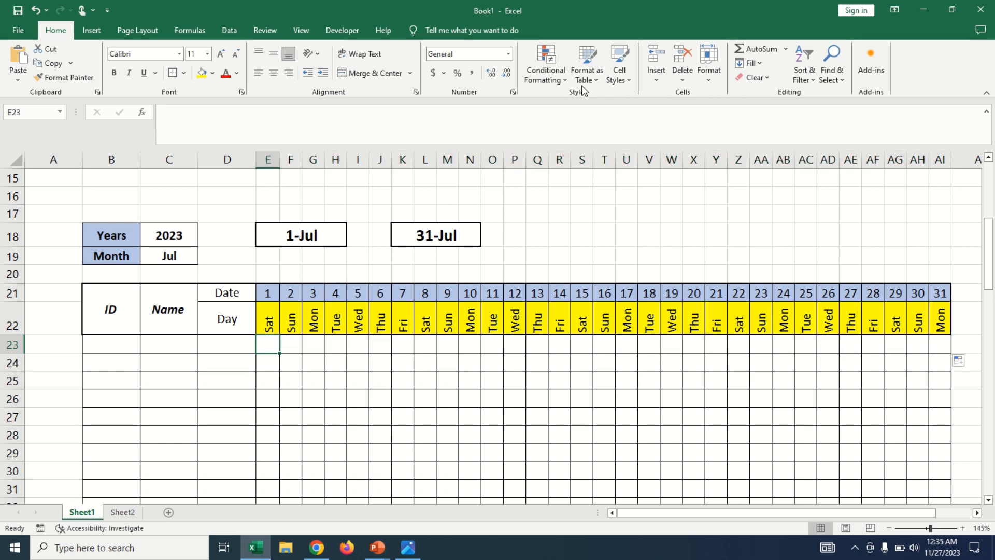
Change the red-fill conditional formatting rule's formula to =E$22="sun" and apply it to E23:AI23.
click(560, 79)
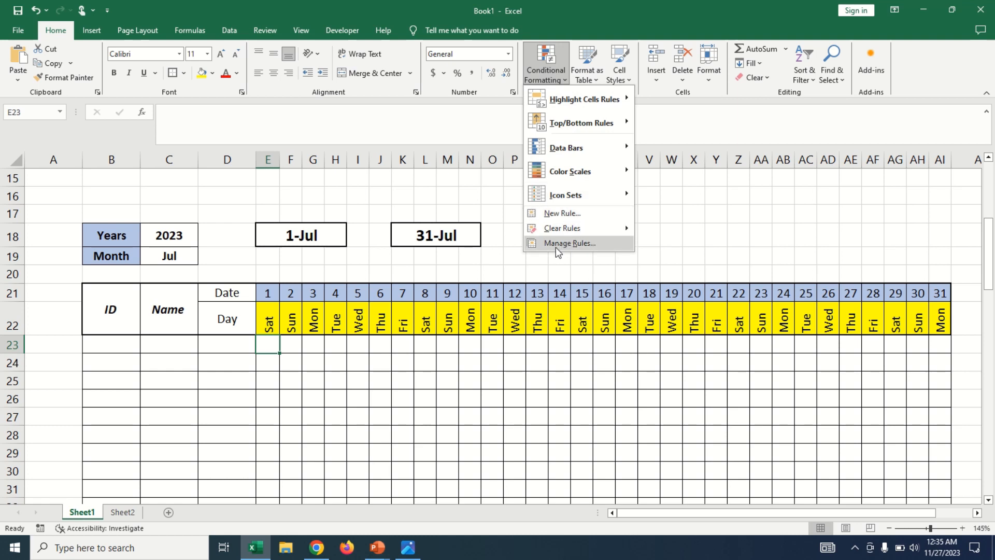
click(571, 244)
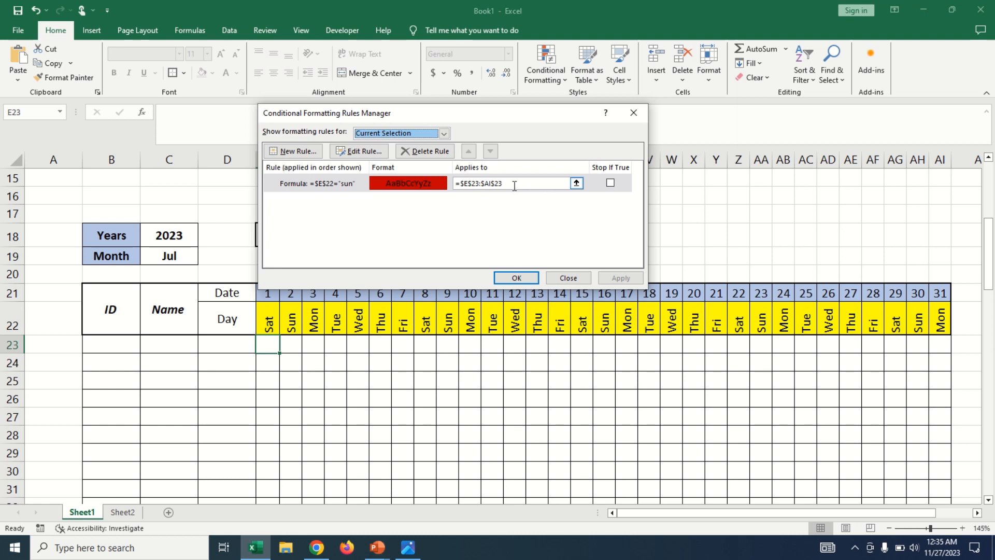
double_click(311, 184)
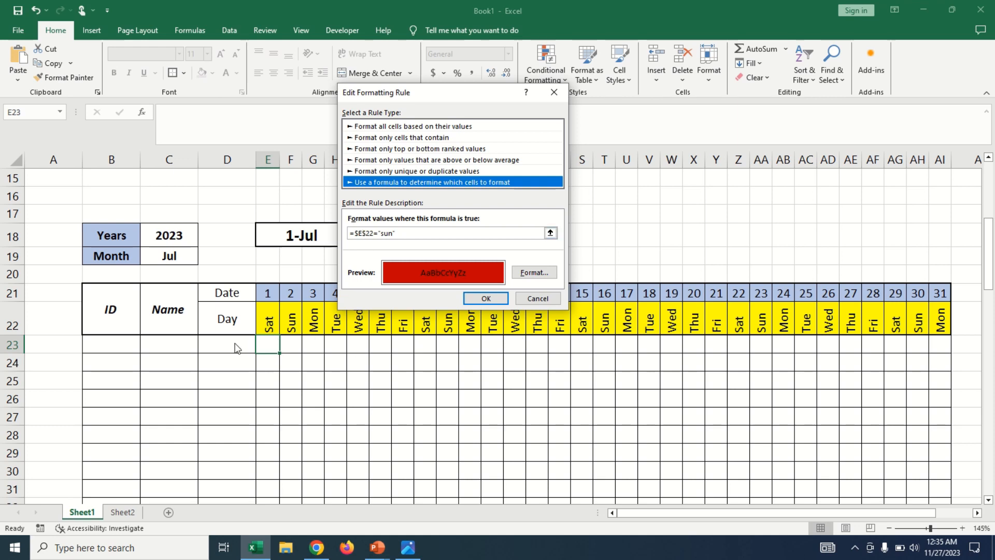
click(357, 234)
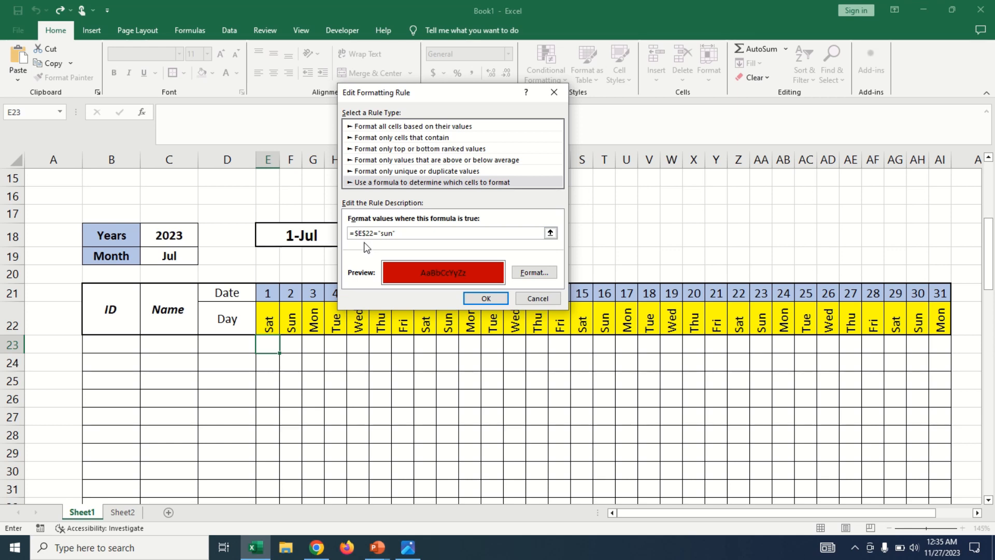
key(BackSpace)
click(486, 298)
click(515, 279)
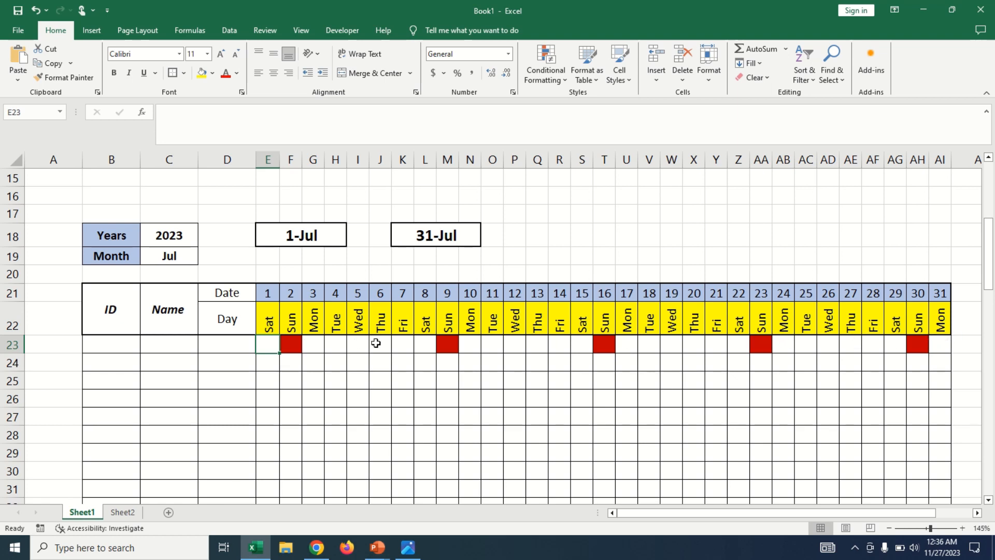
Fill the Sunday conditional formatting of E23:AI23 down the attendance grid to row 83.
drag(268, 343, 925, 472)
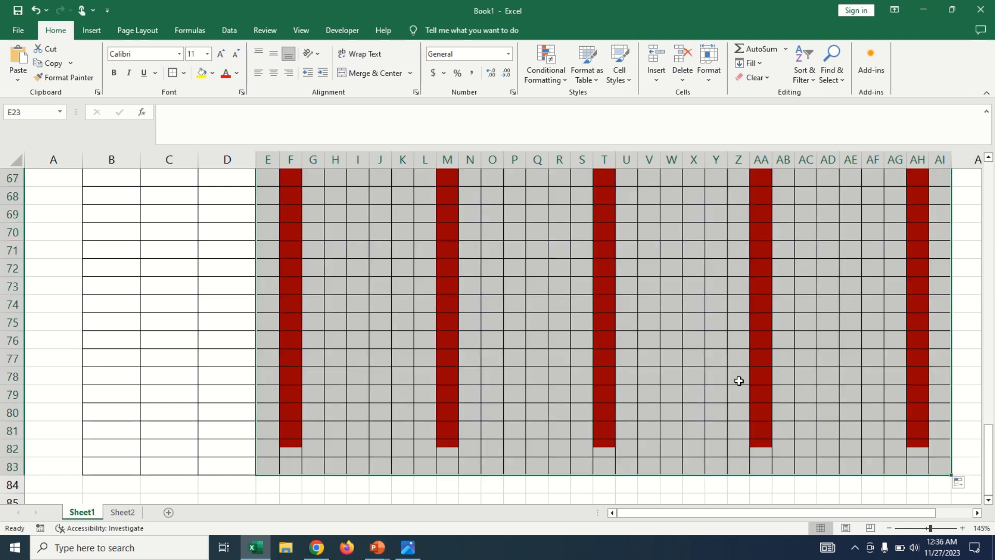
scroll(739, 381, up, 20)
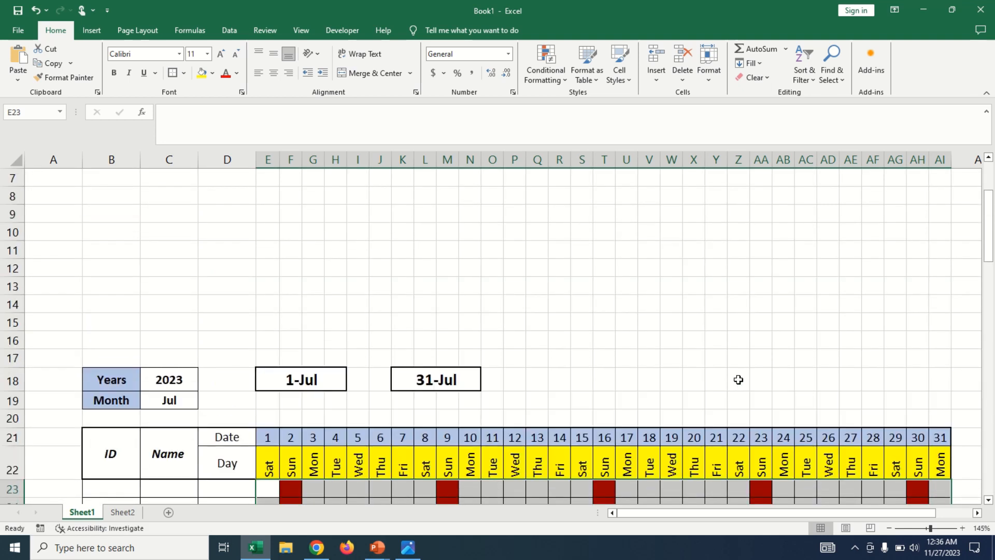
scroll(738, 380, down, 3)
click(647, 395)
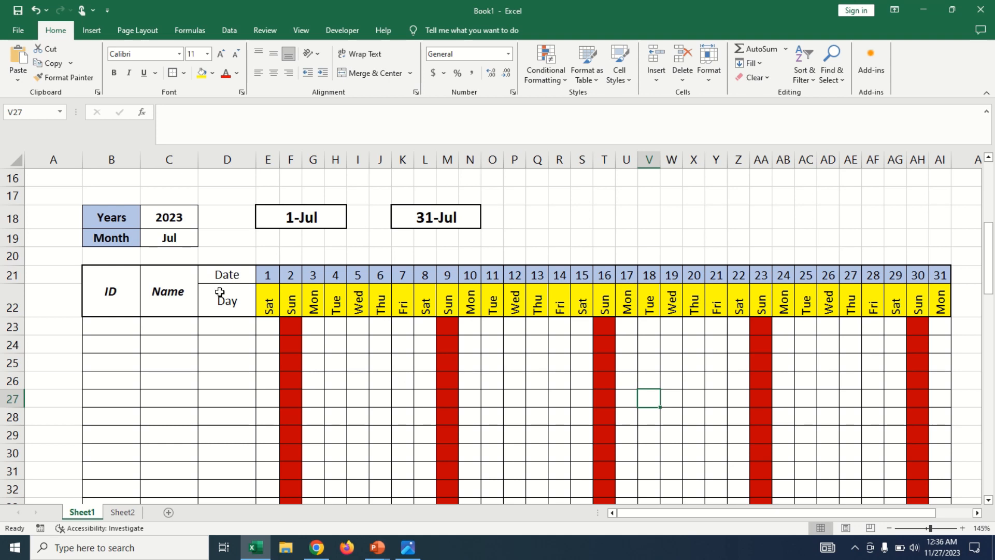
Choose 2021 as the year in C18 to test the Sunday highlighting.
click(184, 240)
click(204, 240)
click(156, 274)
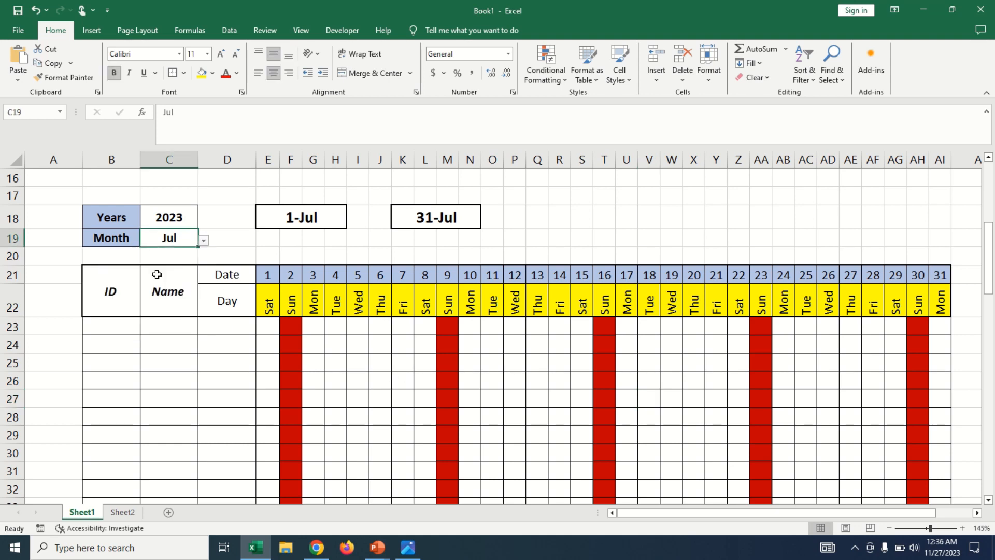
click(187, 219)
click(204, 222)
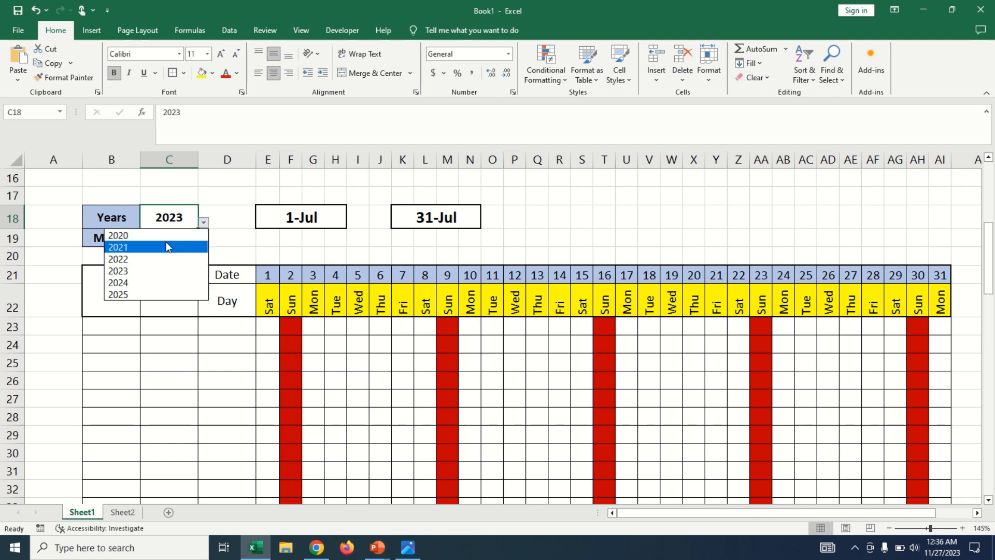
click(168, 244)
Set the year in C18 to 2022 and the month in C19 to Jun.
click(203, 222)
click(153, 261)
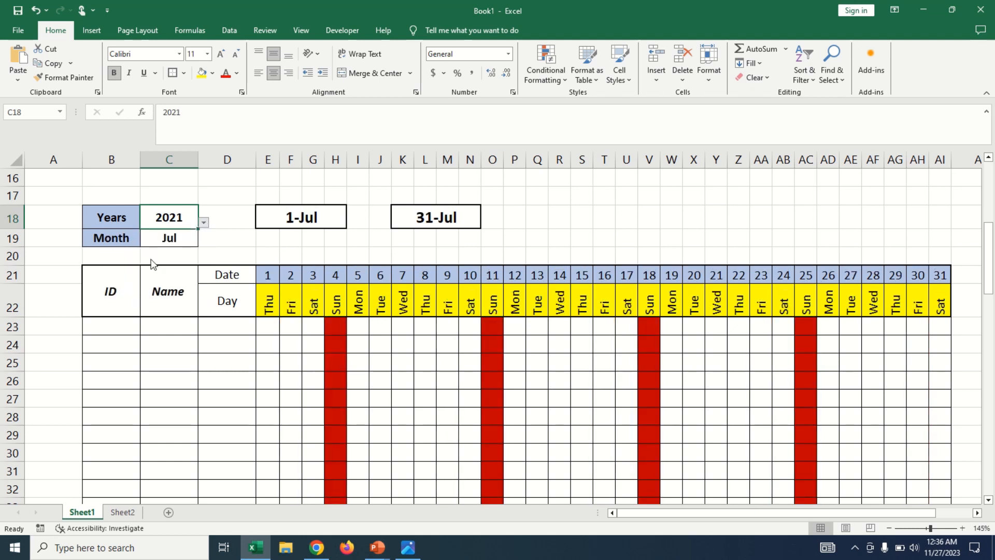
click(203, 221)
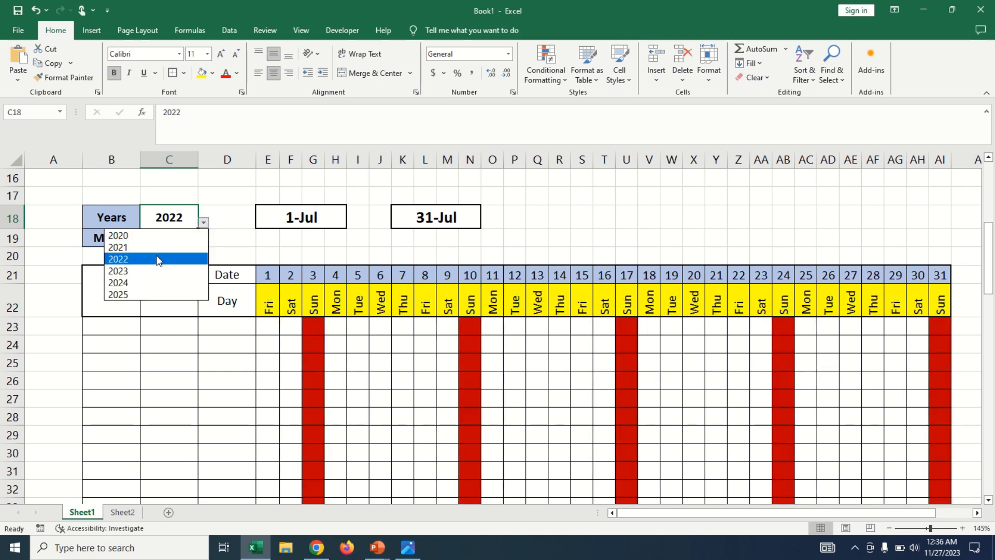
click(163, 259)
click(185, 241)
click(204, 240)
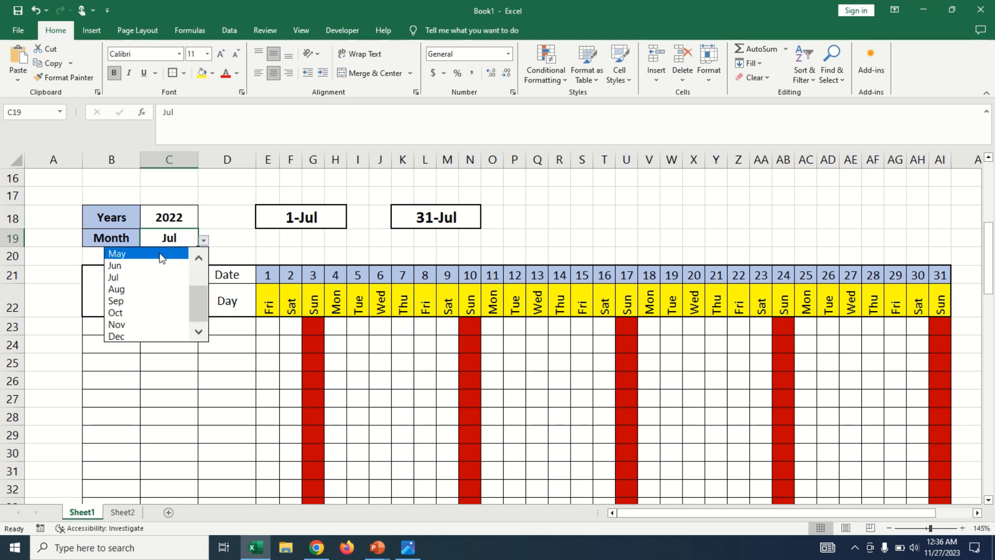
click(164, 266)
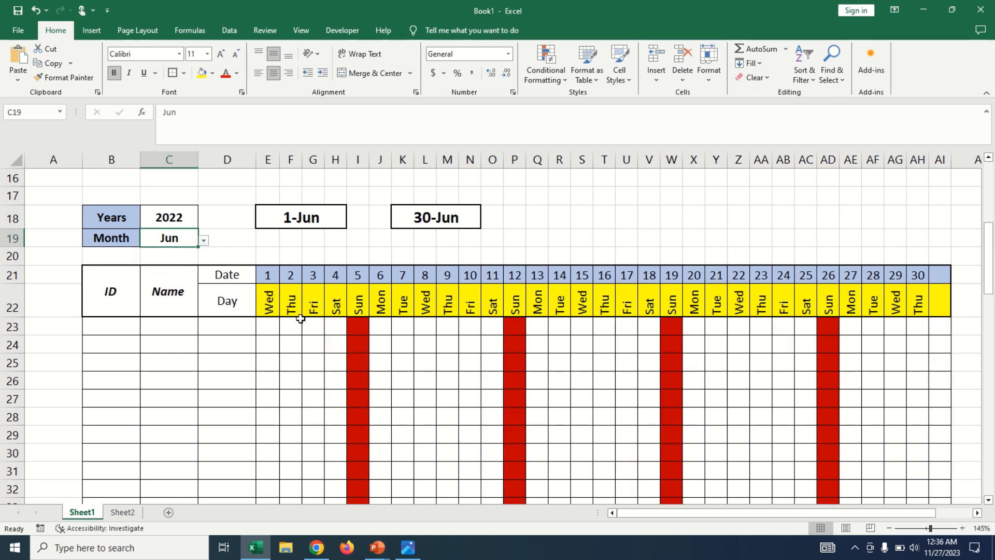
click(333, 361)
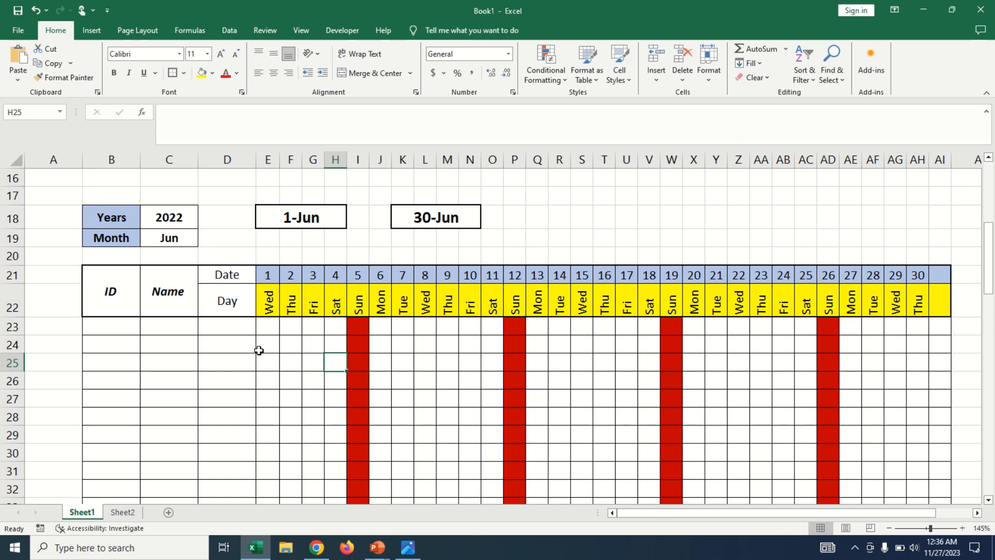
click(562, 82)
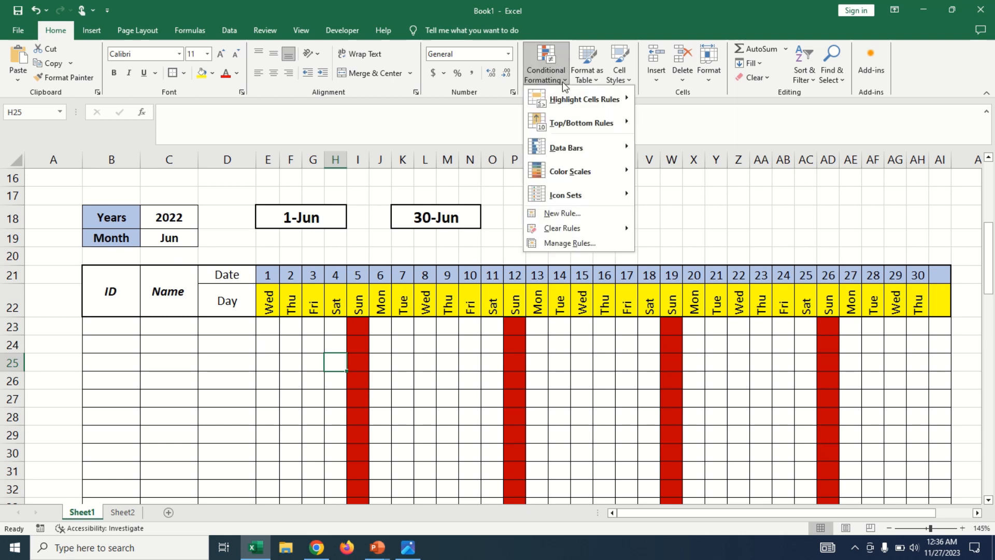
click(561, 82)
click(294, 365)
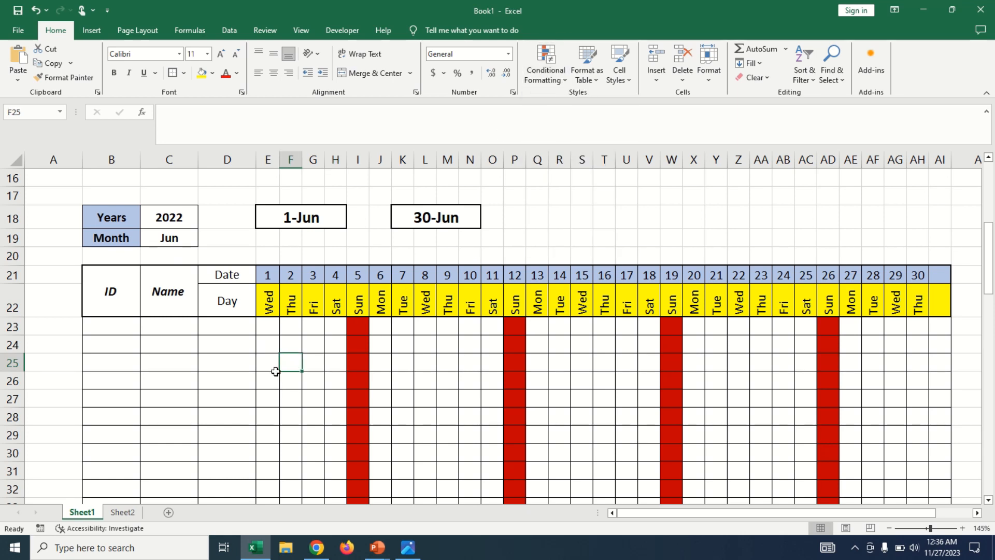
click(268, 327)
click(282, 382)
click(271, 345)
click(269, 315)
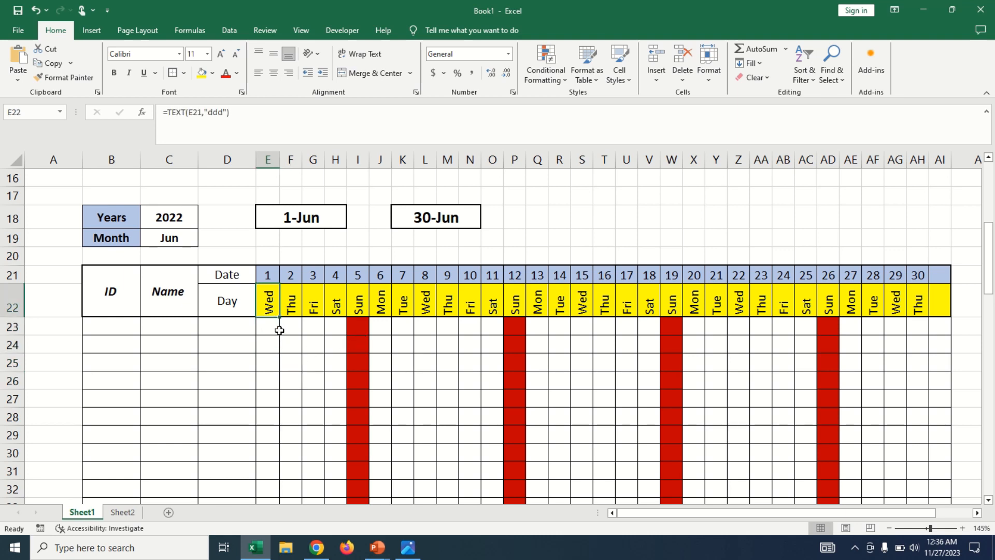
Enter a trial attendance mark P in each cell from E23 to I23, including the Sunday cell.
click(276, 329)
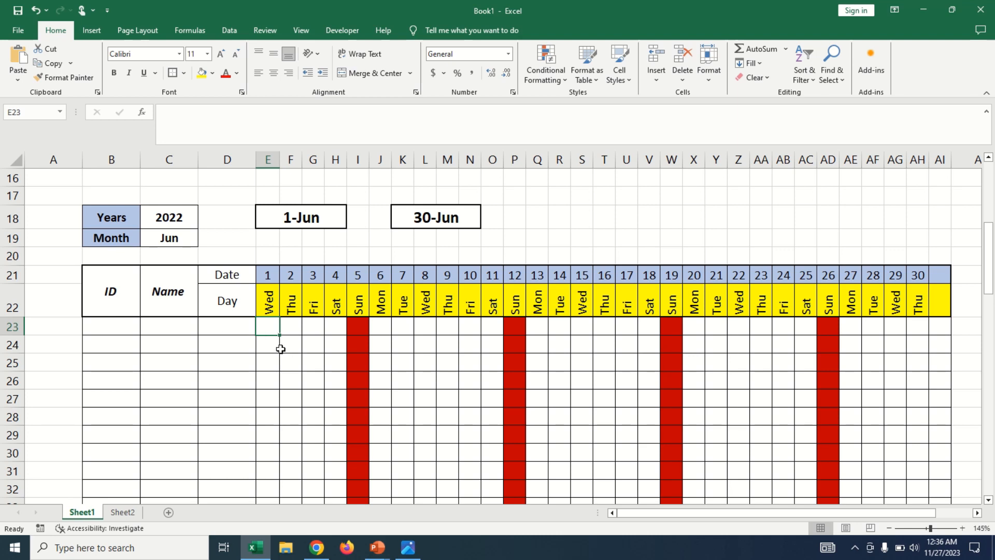
text({)
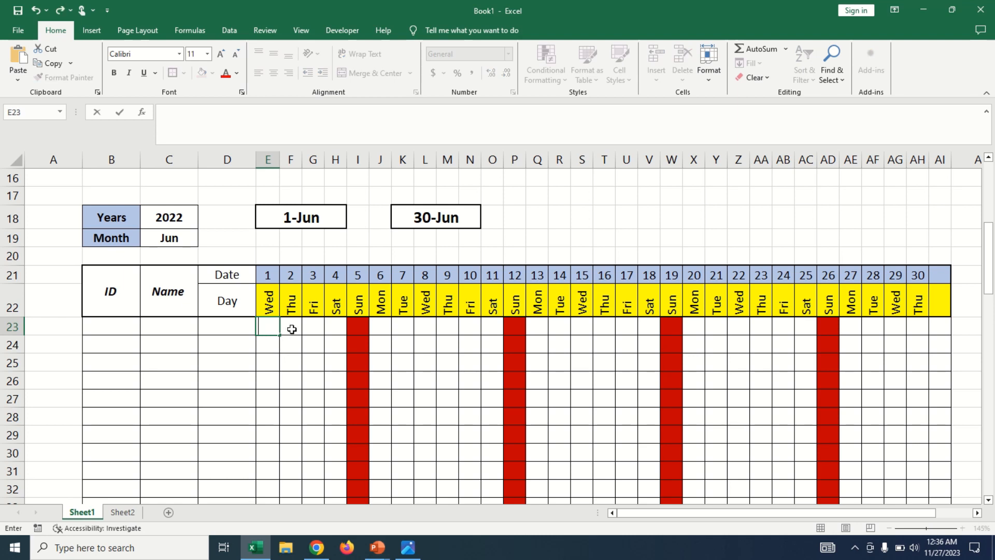
text(P)
click(291, 329)
text(P)
click(309, 329)
text(P)
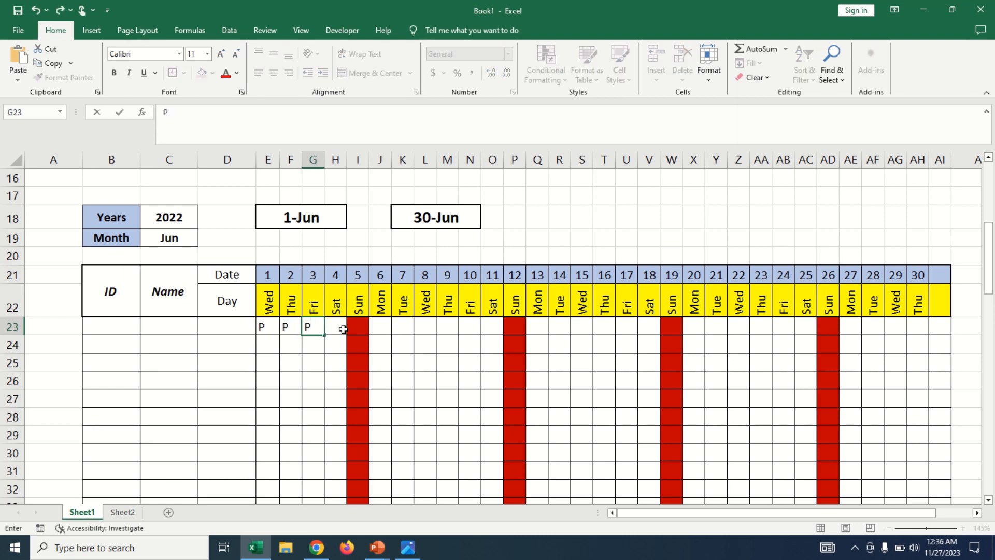
click(334, 329)
text(P)
click(360, 328)
text(P)
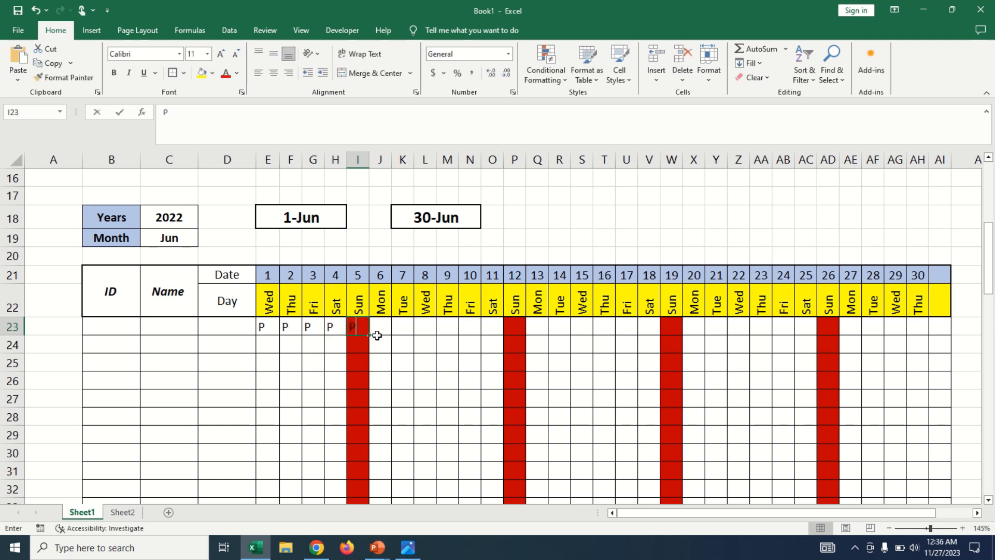
click(398, 331)
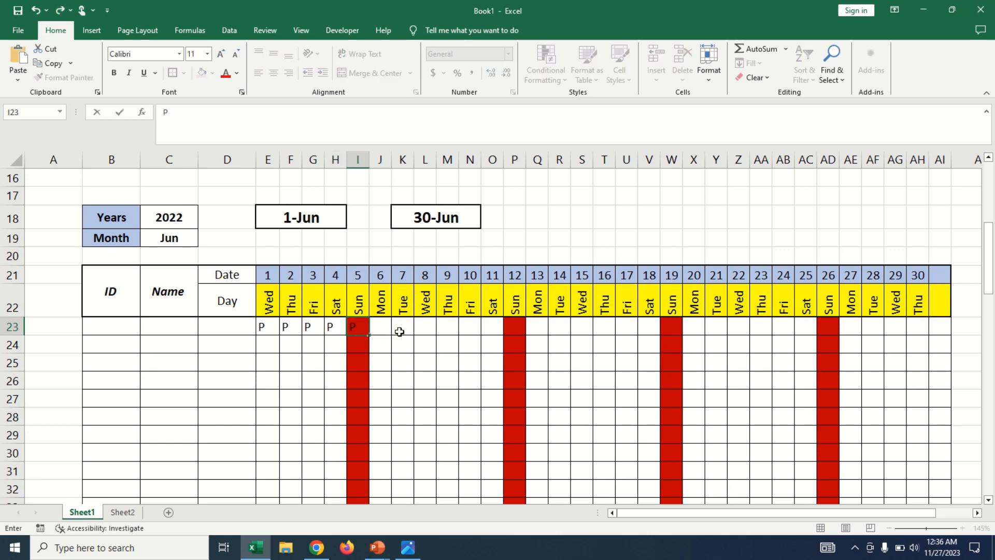
Clear the trial P marks from cells E23 to I23.
click(361, 328)
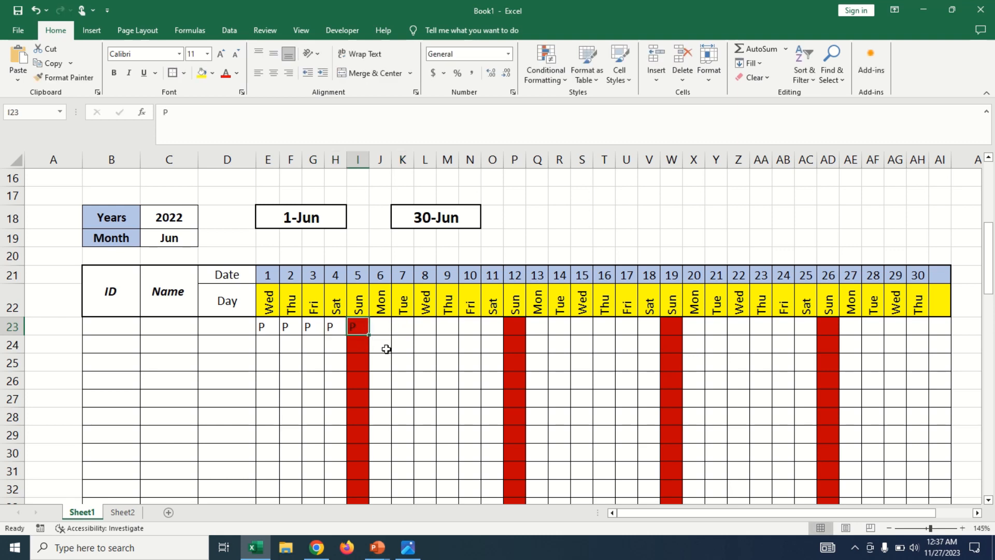
key(BackSpace)
click(386, 349)
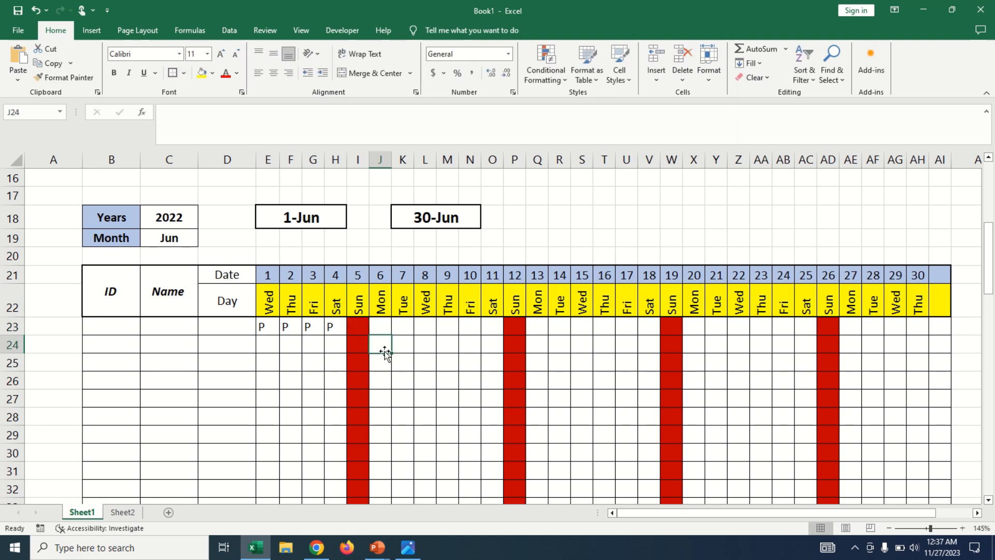
click(352, 327)
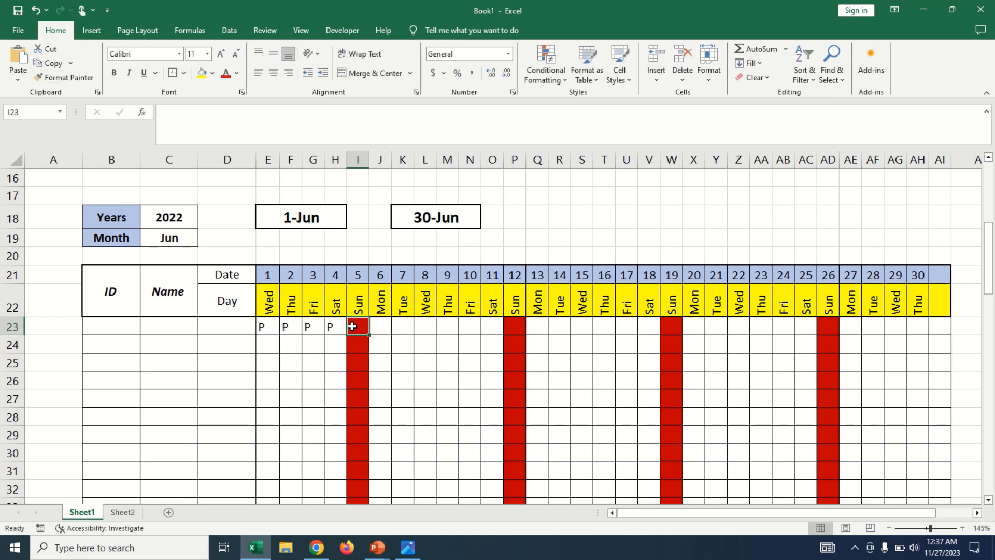
click(409, 346)
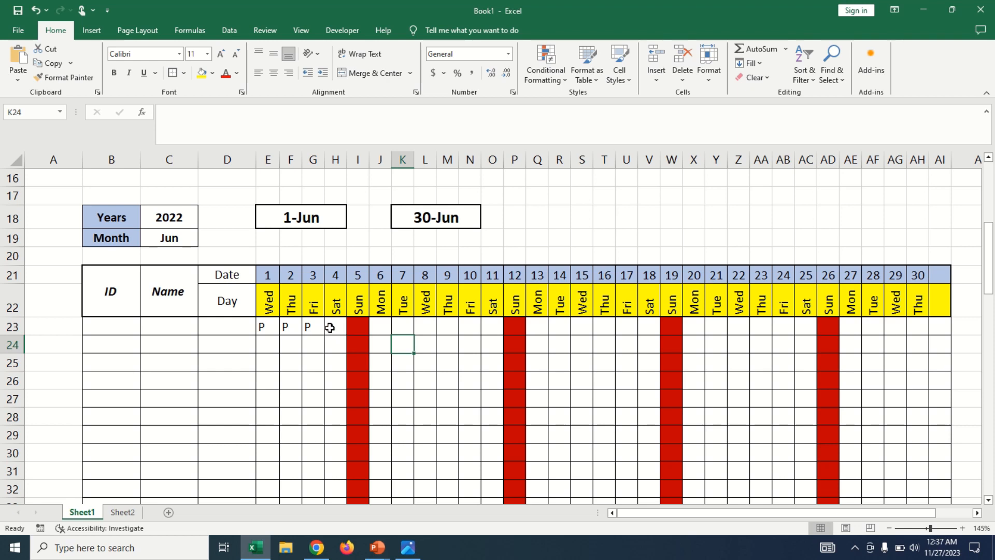
drag(330, 327, 260, 340)
key(Delete)
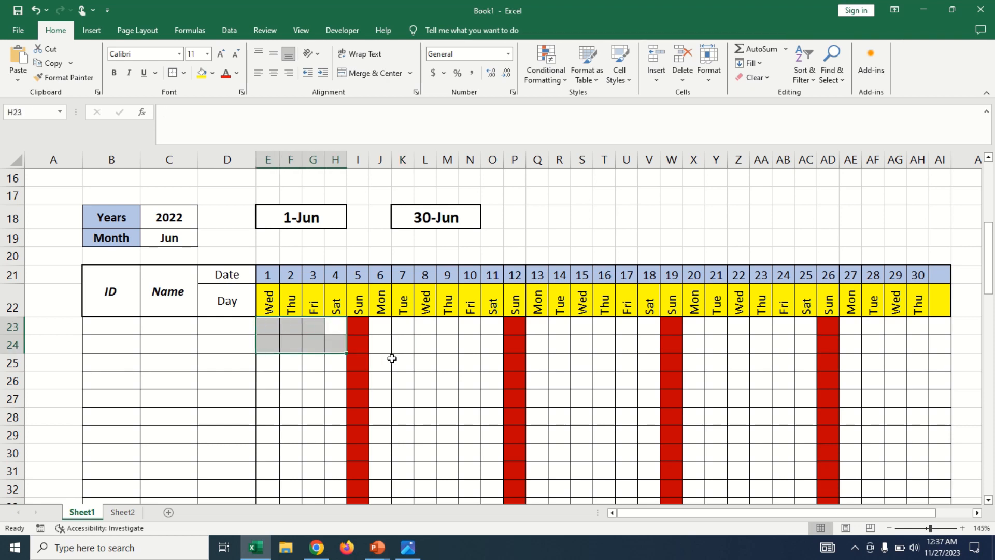
click(391, 358)
Create a custom data validation rule for cell E23 with the formula =E22<>"sun".
click(265, 328)
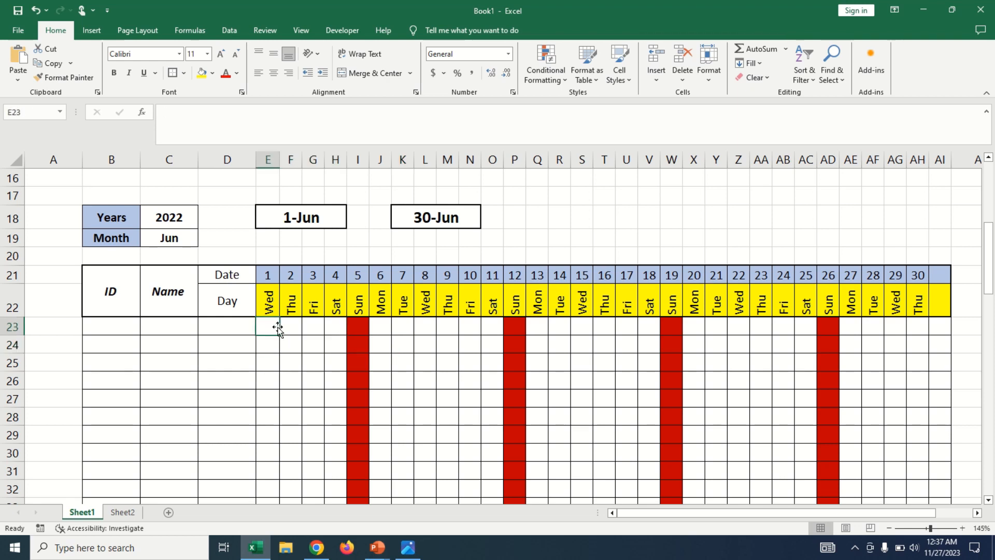
click(229, 31)
click(620, 81)
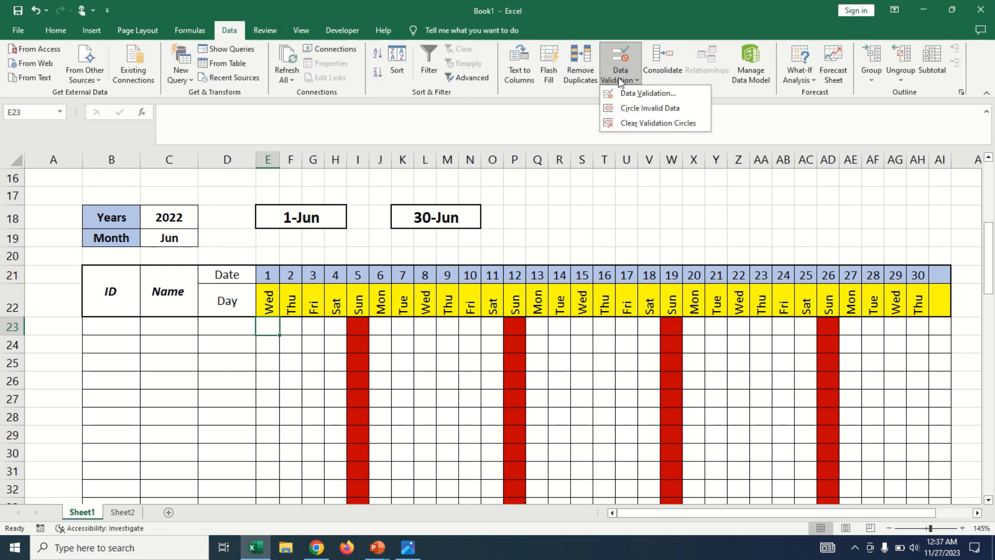
click(652, 98)
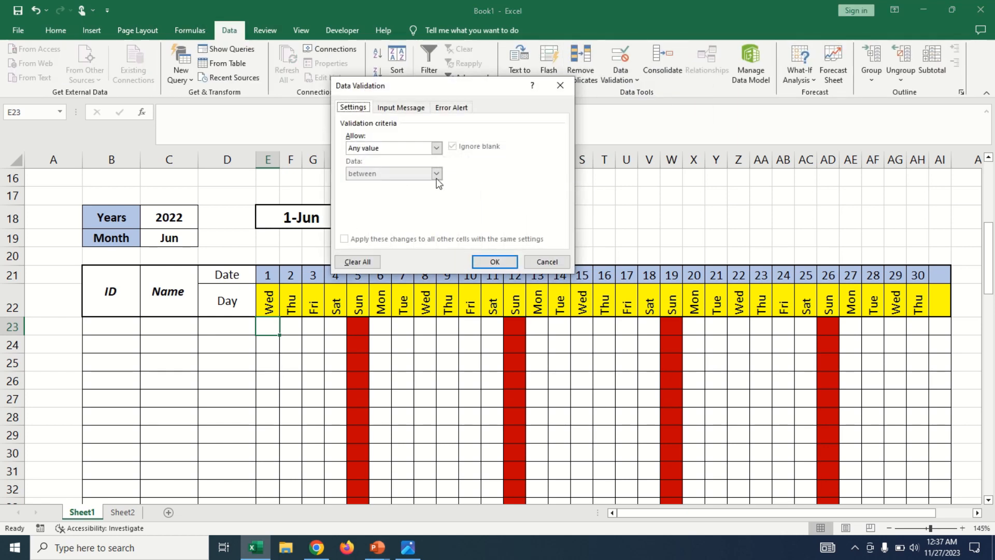
drag(409, 92, 539, 130)
click(521, 181)
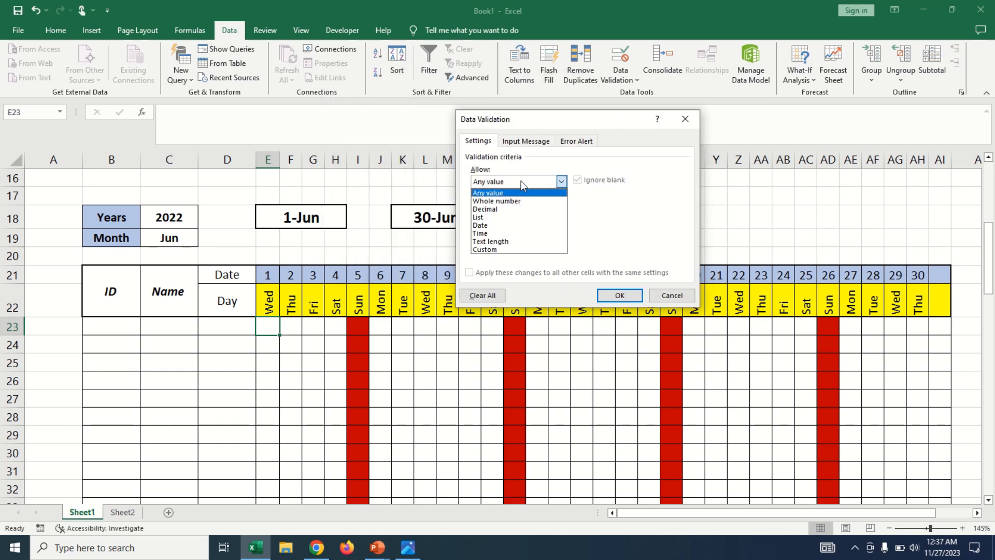
click(485, 250)
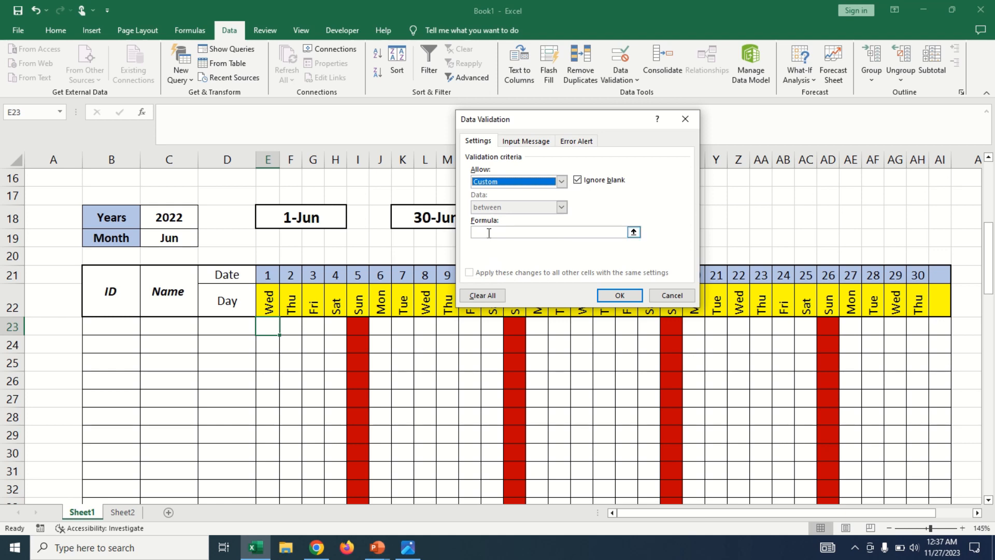
click(489, 233)
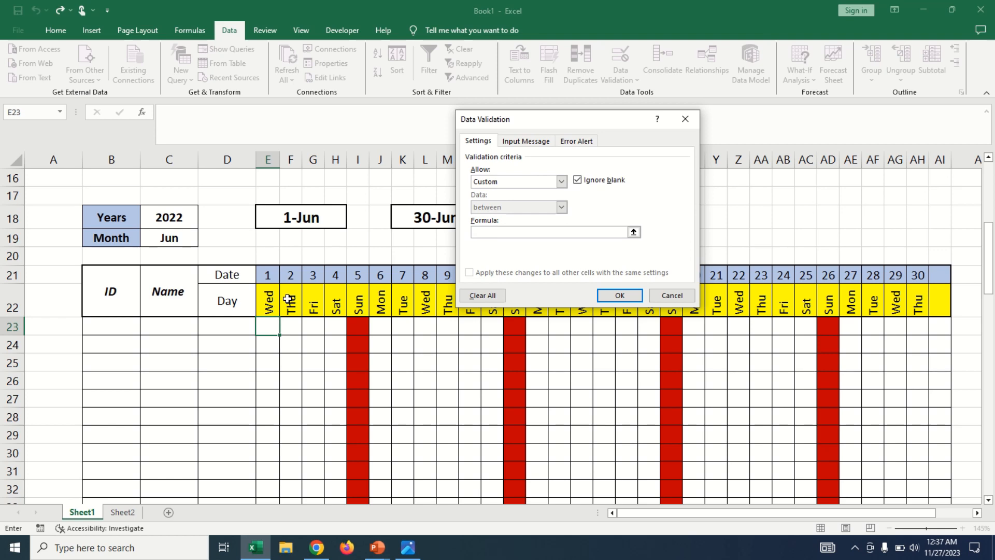
click(270, 303)
text(<>"sun)
Give the E23 validation a Stop error alert with Sunday Off as both title and error message, and apply it.
click(580, 140)
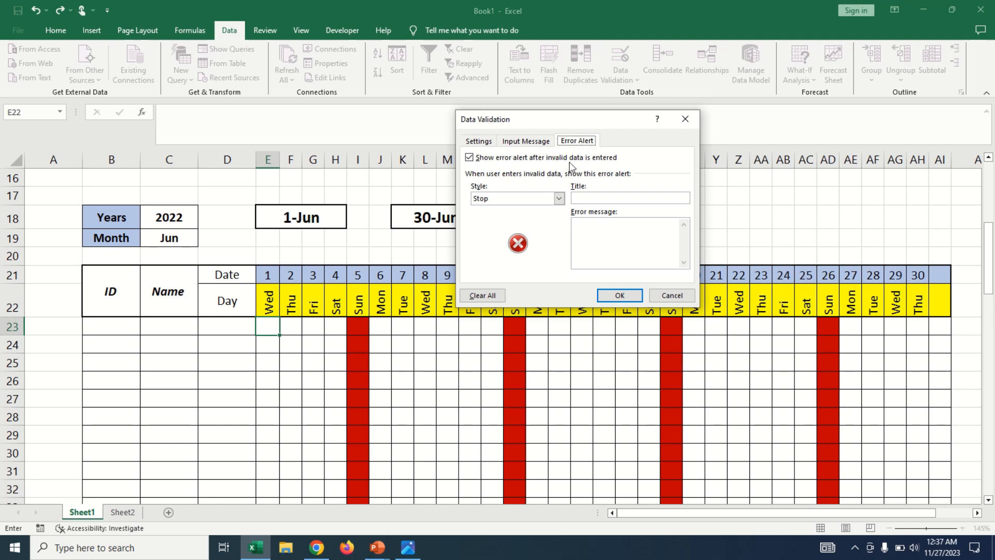
click(490, 201)
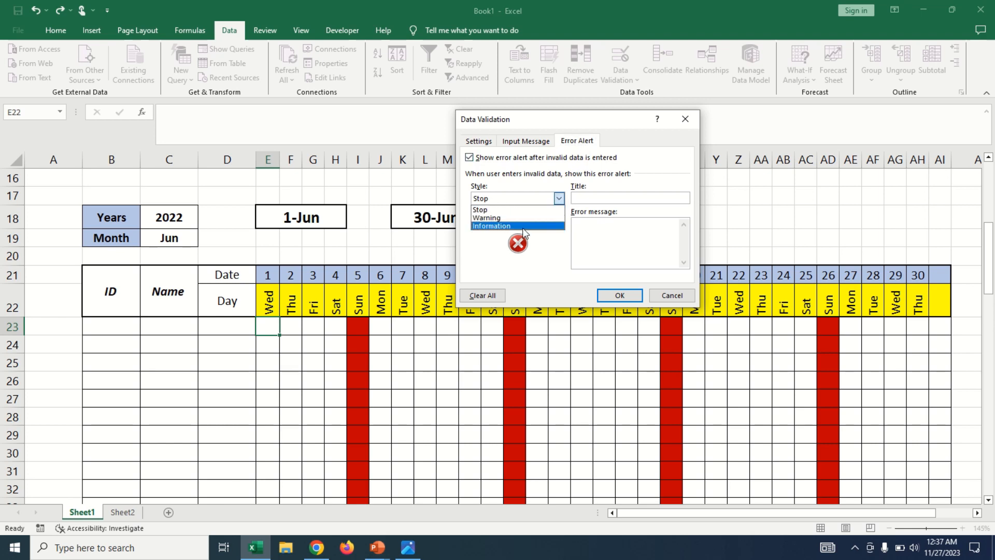
click(519, 209)
click(605, 197)
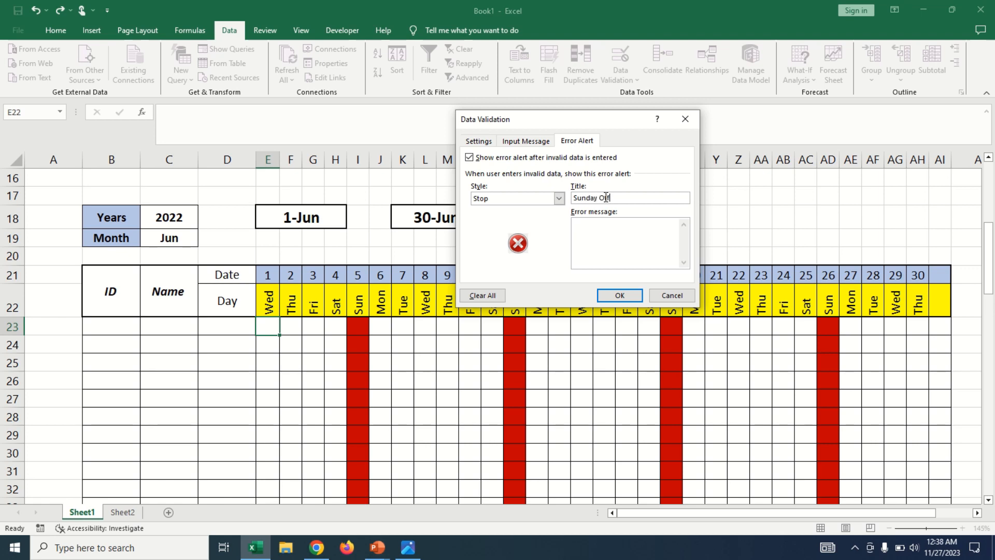
drag(626, 198, 559, 201)
click(602, 230)
key(ctrl+v)
click(618, 295)
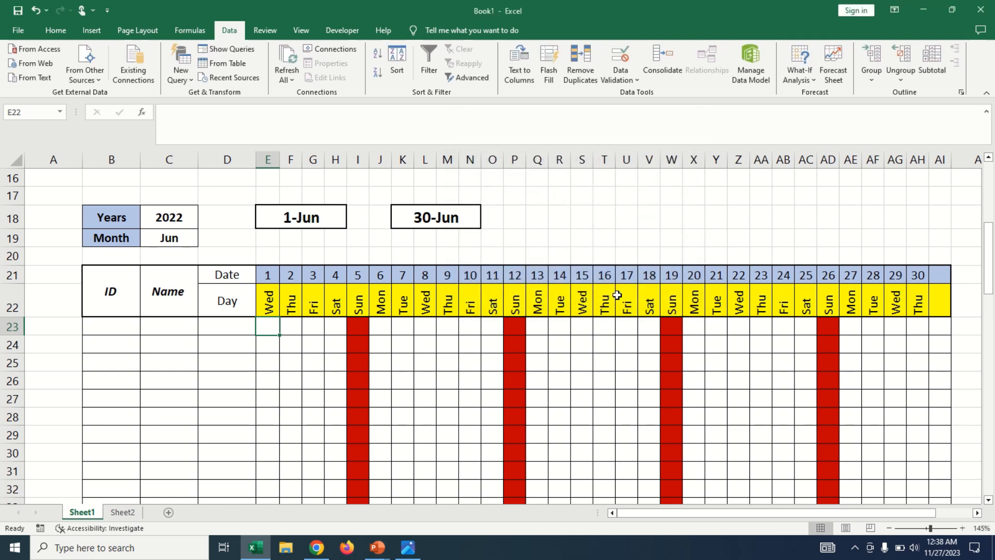
Fill cell E23 with its validation across the attendance grid through AI83.
click(272, 333)
drag(280, 336, 788, 450)
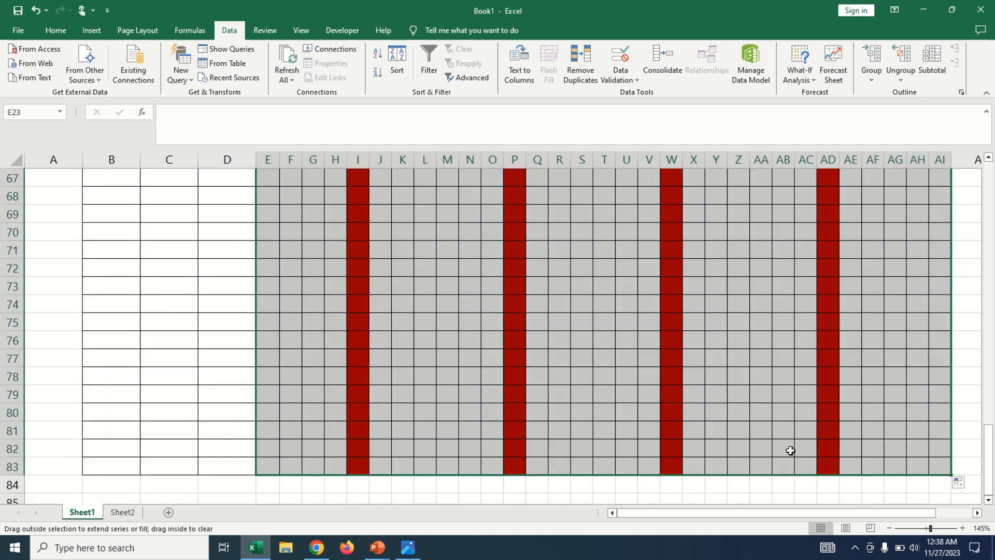
scroll(340, 349, up, 17)
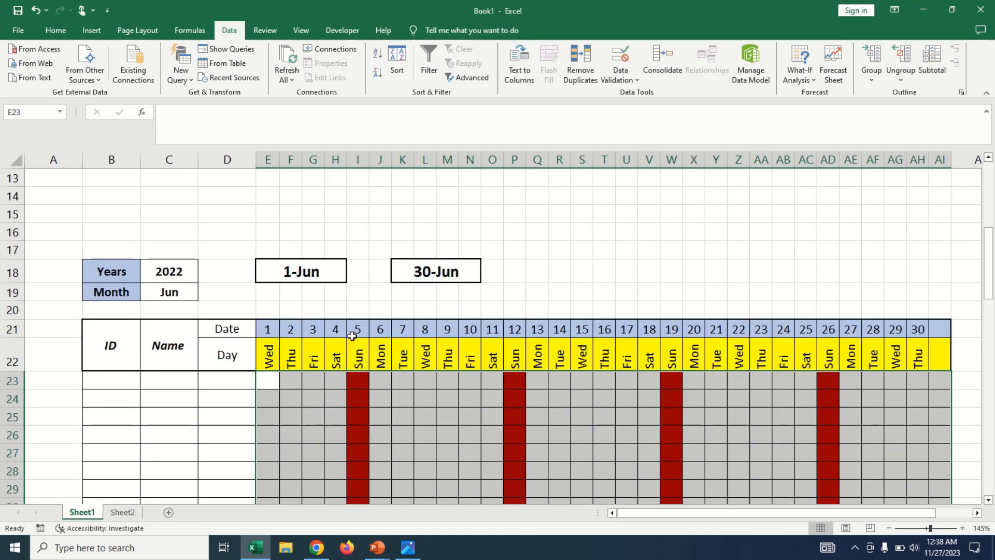
Test the validation by entering p in cells G24, H24 and the Sunday cell I24.
click(355, 385)
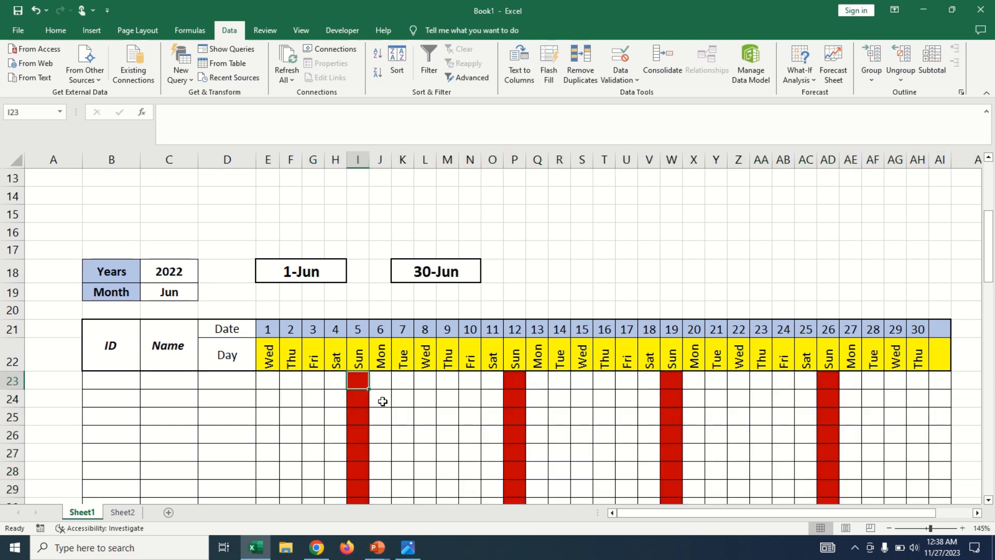
click(313, 395)
text(p)
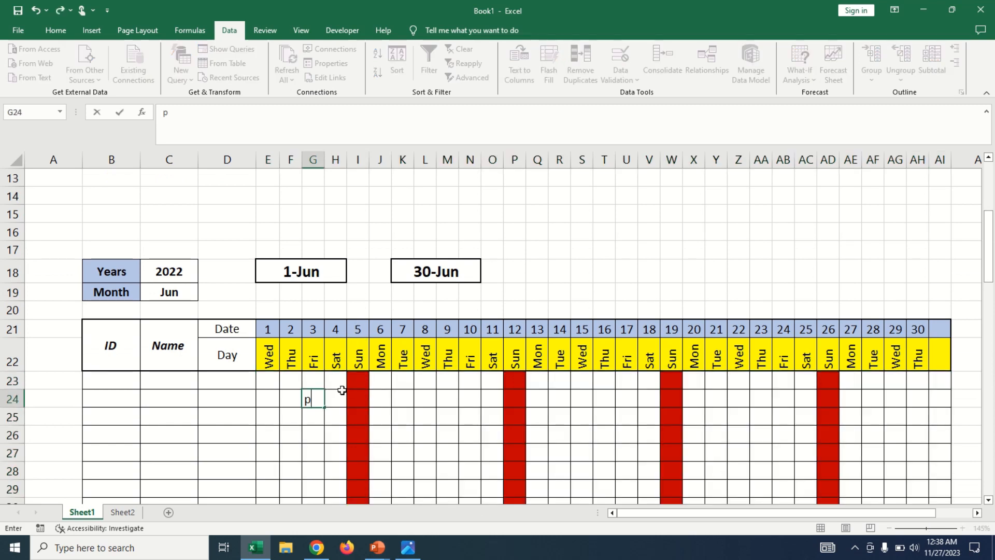
click(341, 391)
text(p)
click(357, 399)
text(p)
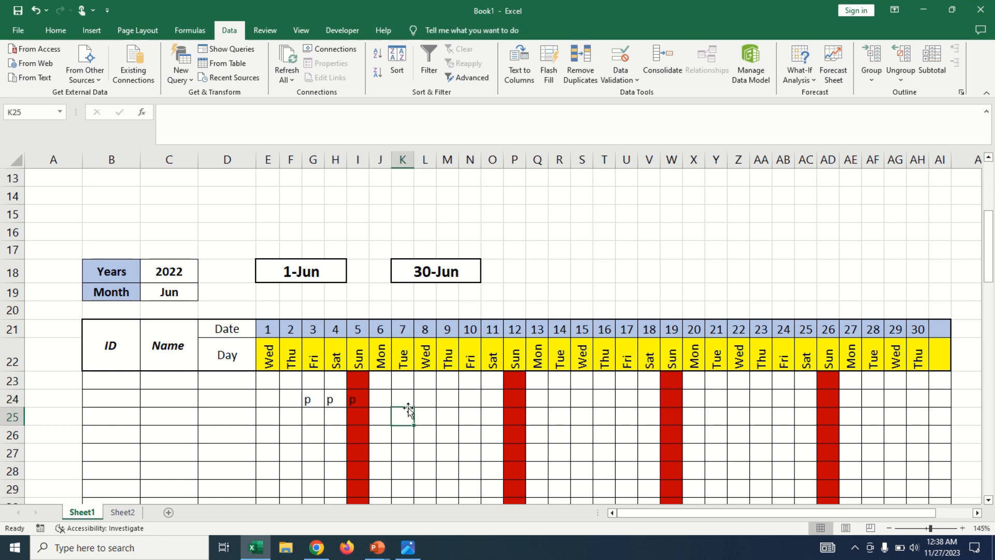
Clear the trial p marks from cells I24, H24 and G24.
click(366, 400)
key(BackSpace)
click(328, 400)
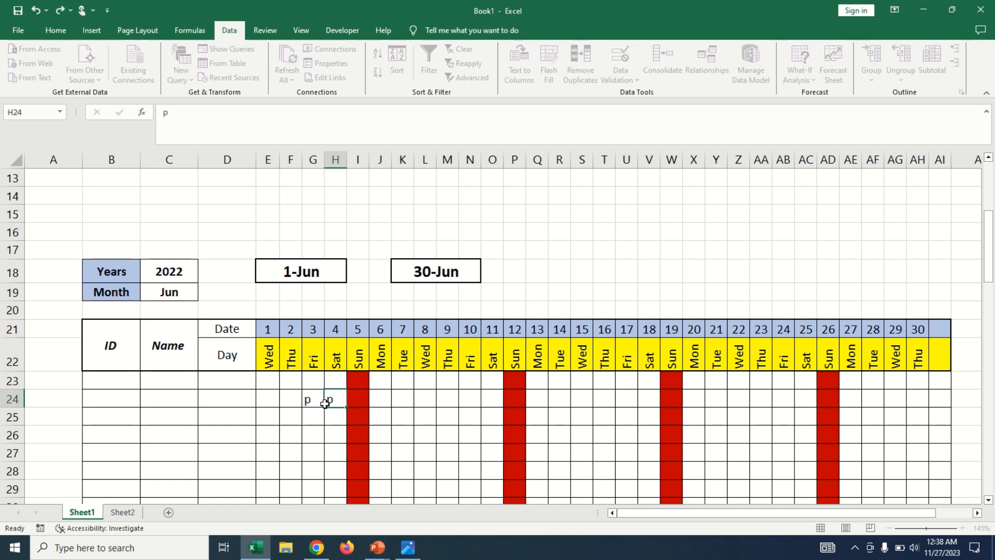
key(Delete)
click(306, 399)
key(Delete)
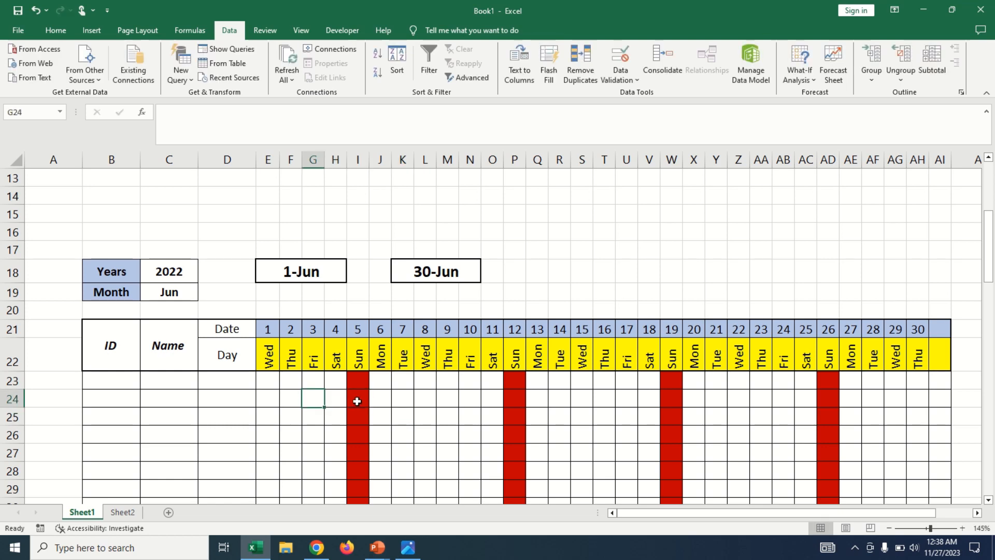
click(358, 401)
click(291, 396)
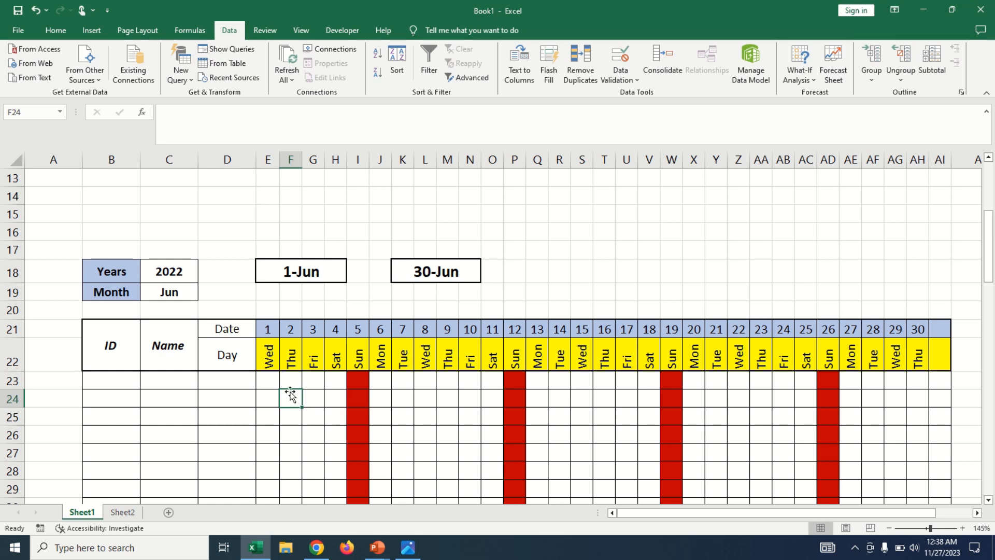
Change the custom validation formula of cell E23 to =E$22<>"sun" so that the weekday row is locked.
click(270, 381)
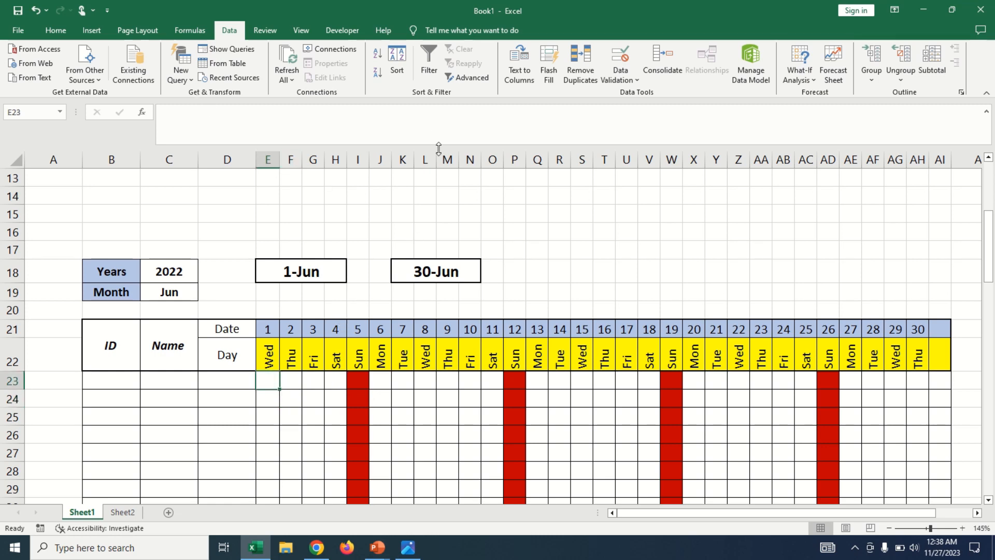
click(630, 81)
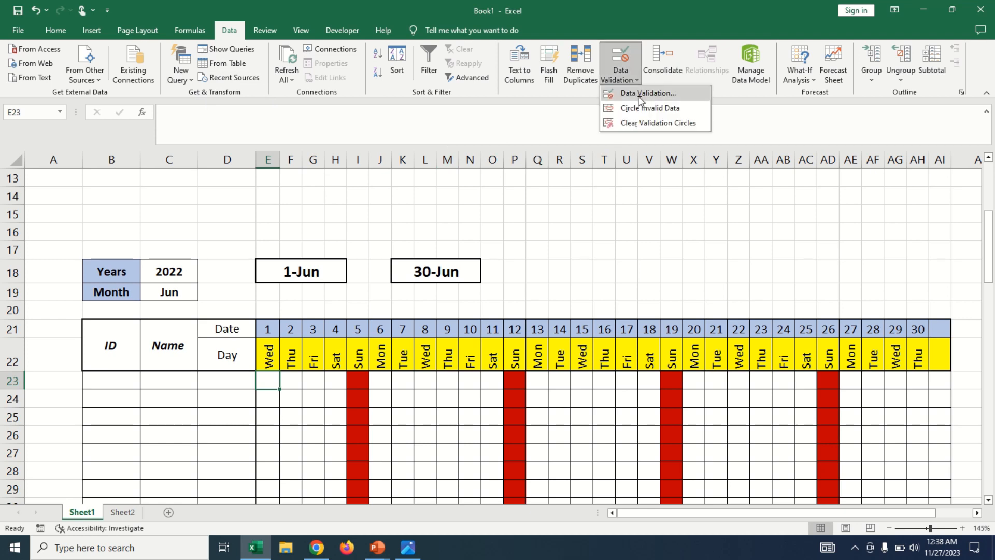
click(630, 93)
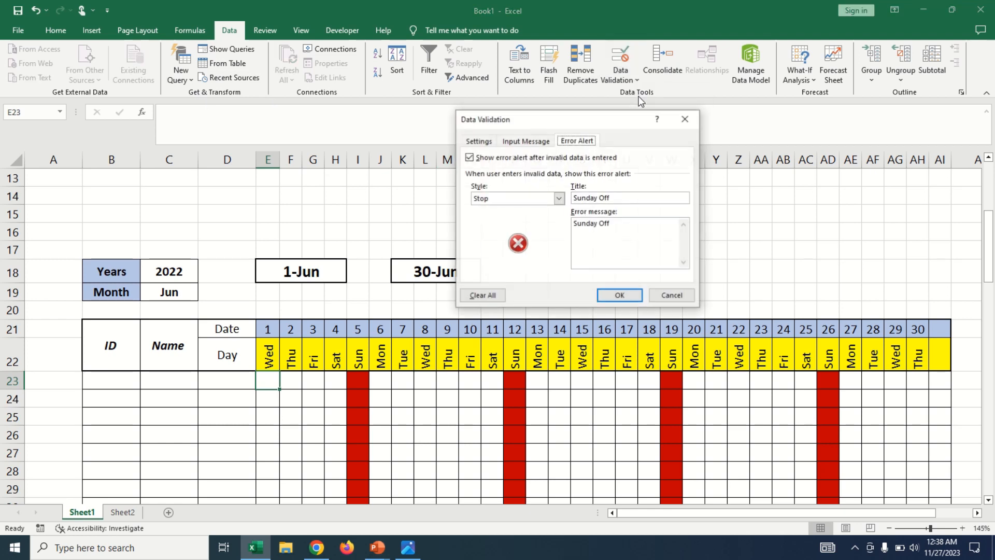
click(479, 141)
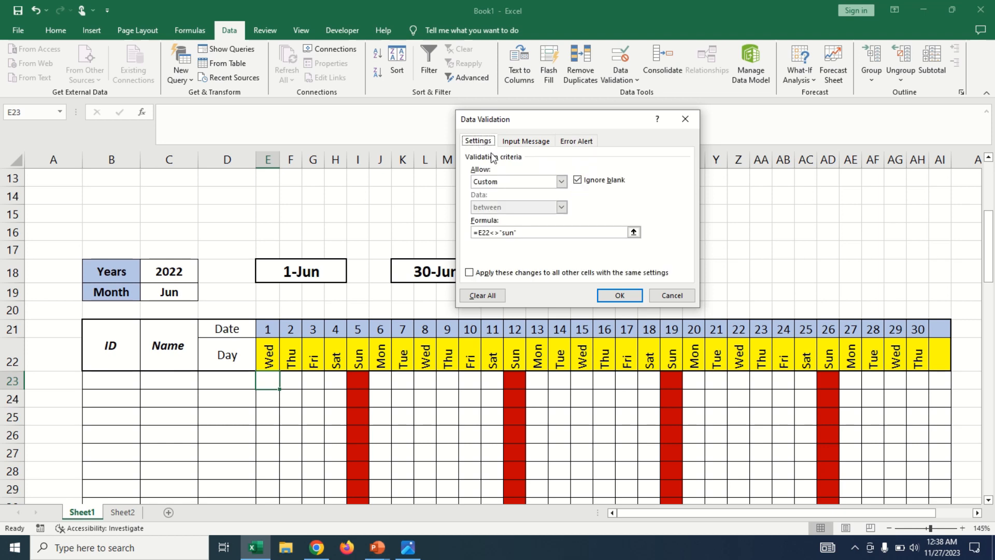
click(483, 233)
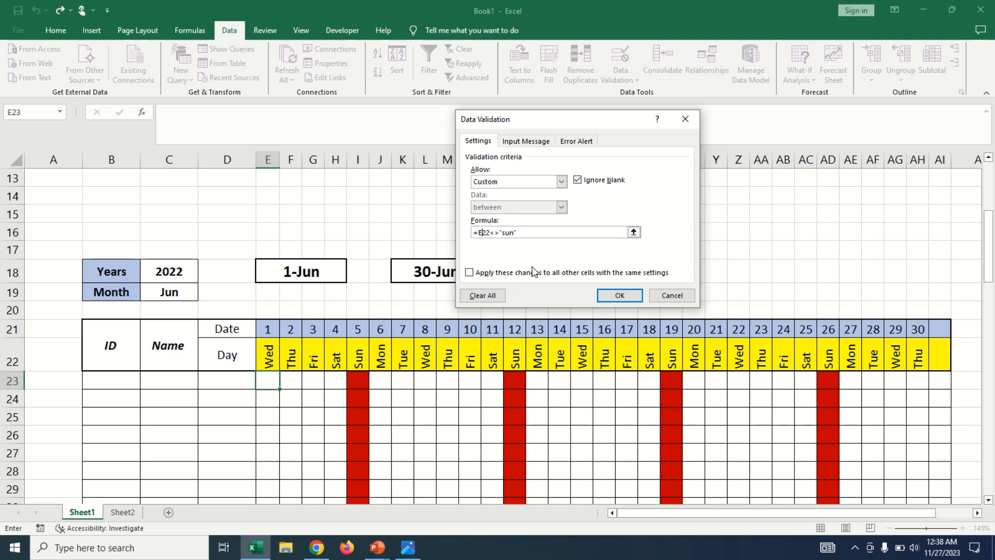
text($)
click(624, 296)
Fill the corrected E23 validation across to column AI and down the attendance grid.
drag(279, 389, 914, 465)
scroll(539, 428, up, 19)
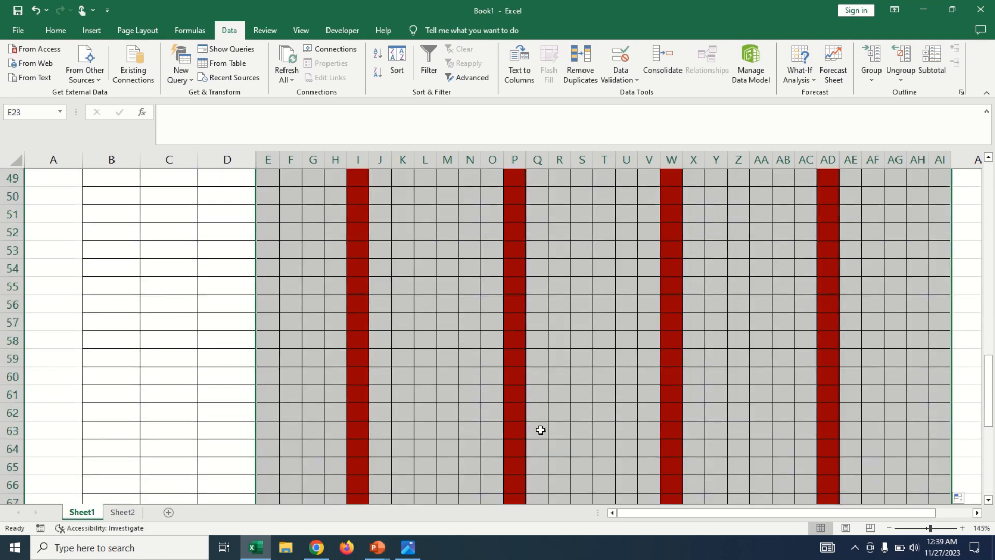
scroll(321, 411, down, 2)
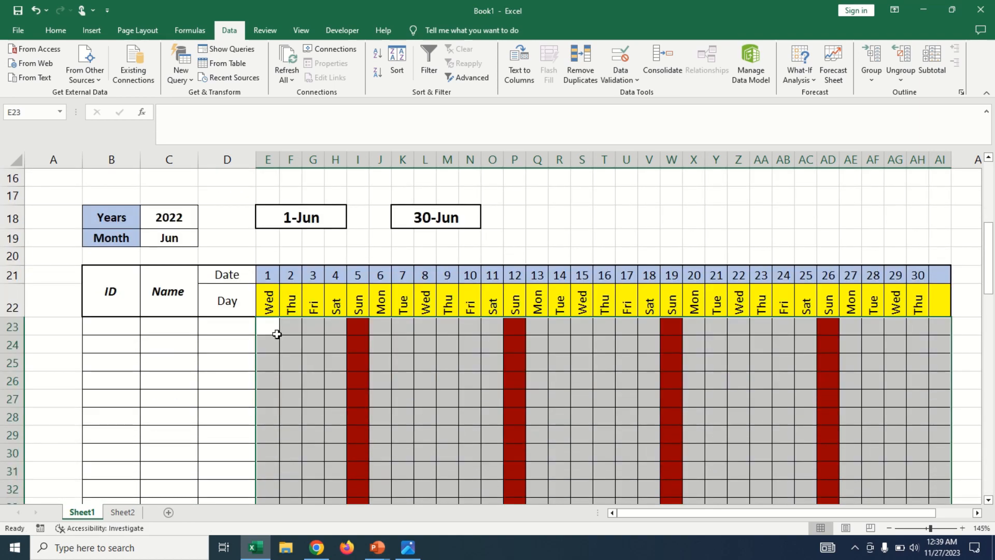
Enter P in cells E23 to H23, try P in the Sunday cell I23, and cancel that entry.
click(275, 329)
text(P)
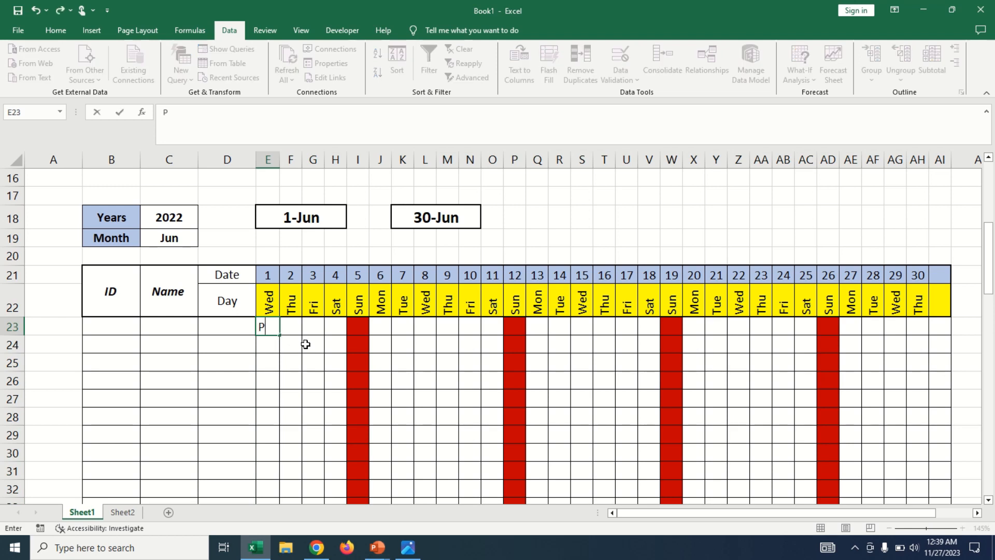
key(Tab)
text(P)
key(Tab)
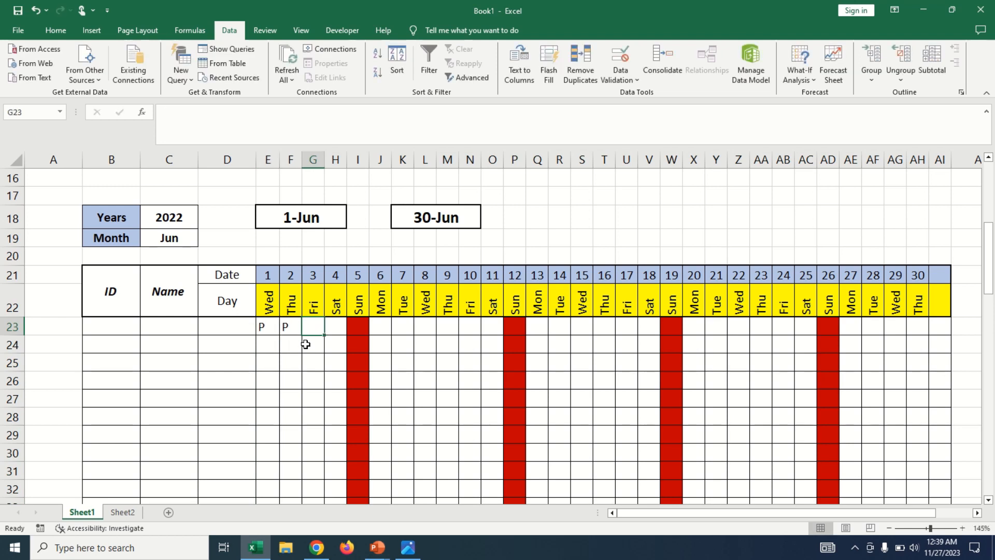
text(P)
key(Tab)
text(P)
key(Tab)
text(P)
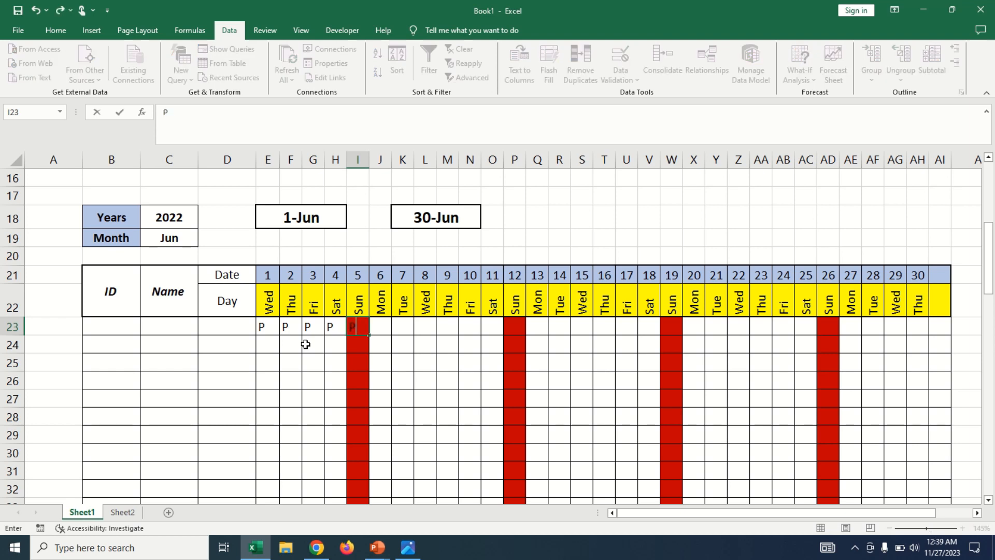
key(Tab)
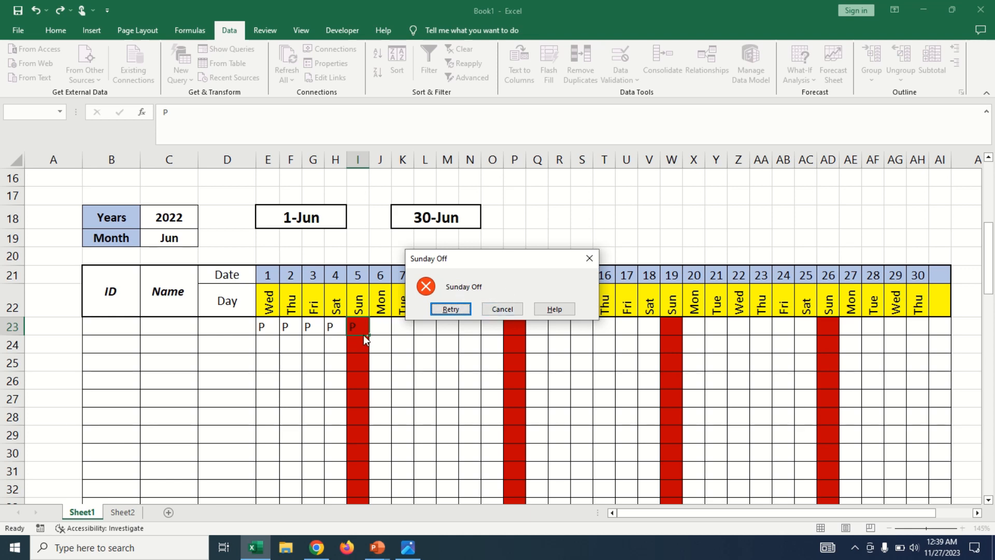
click(502, 309)
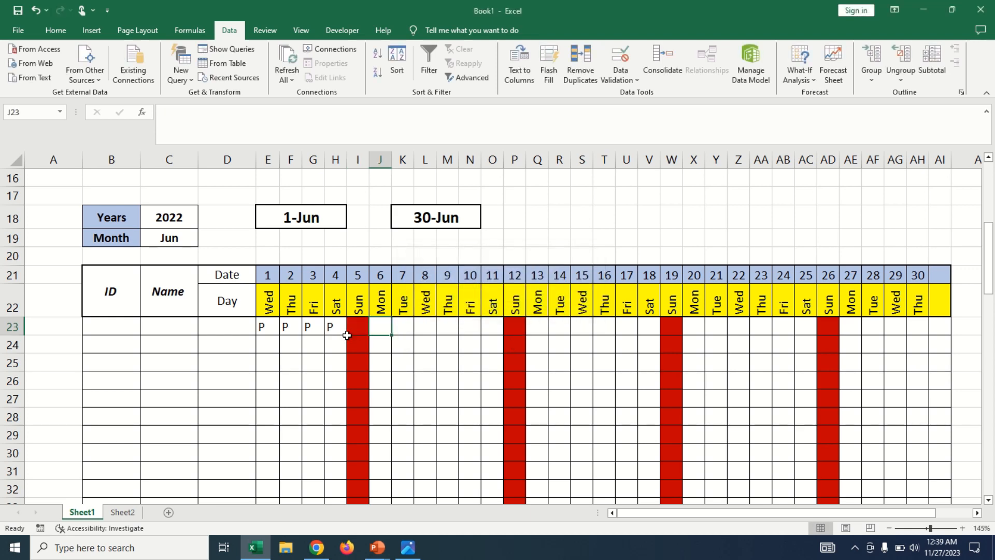
Clear the trial P marks from cells E23 to H23.
click(407, 346)
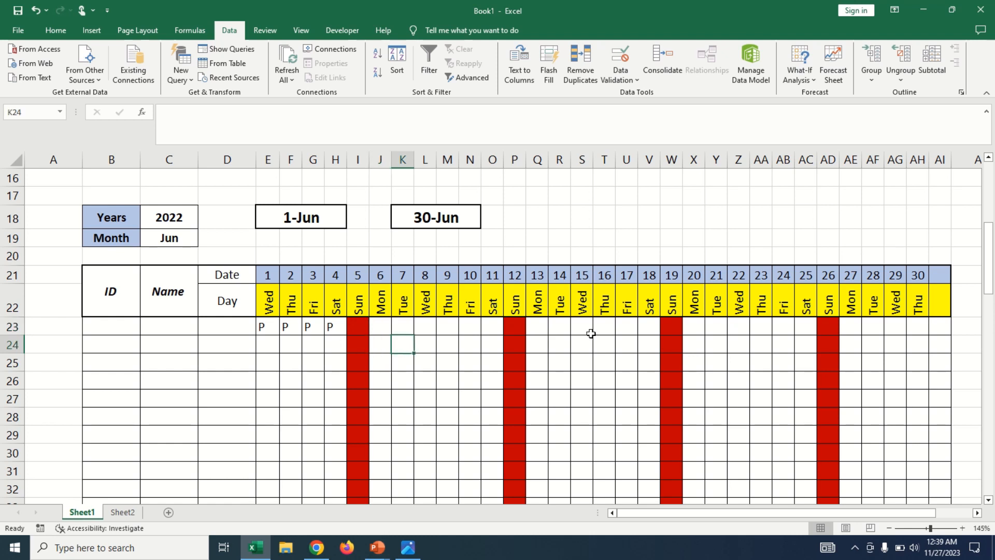
drag(337, 326, 265, 327)
key(BackSpace)
click(417, 357)
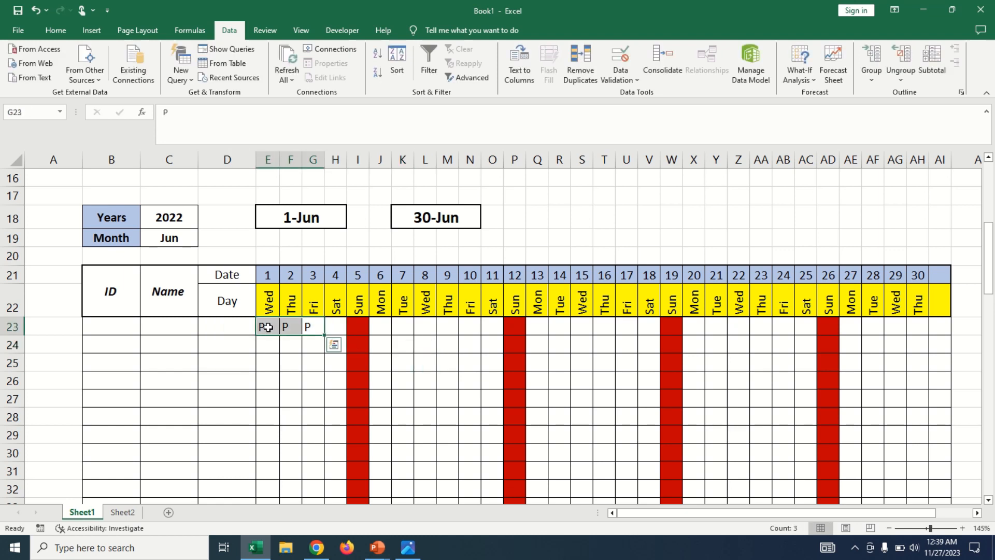
key(BackSpace)
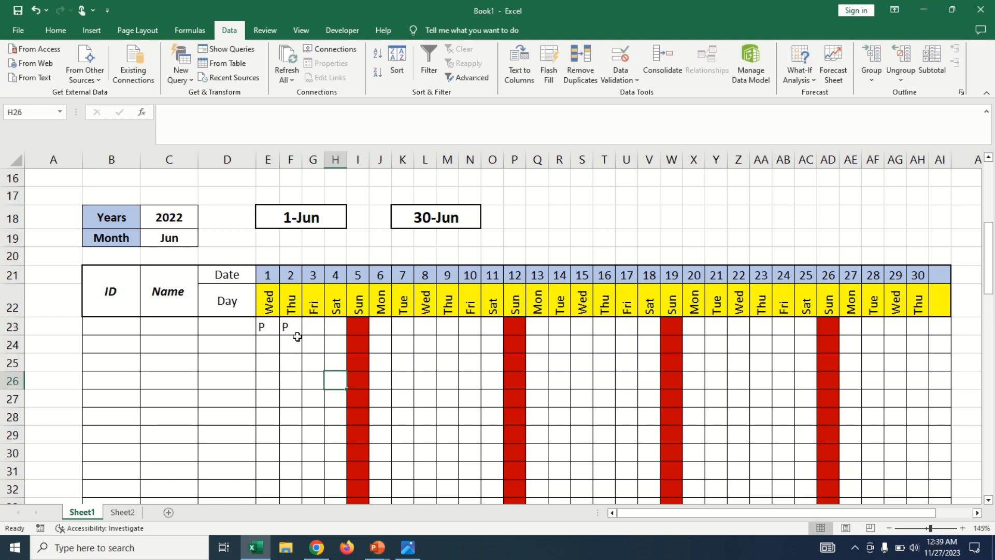
click(288, 325)
drag(288, 326, 265, 325)
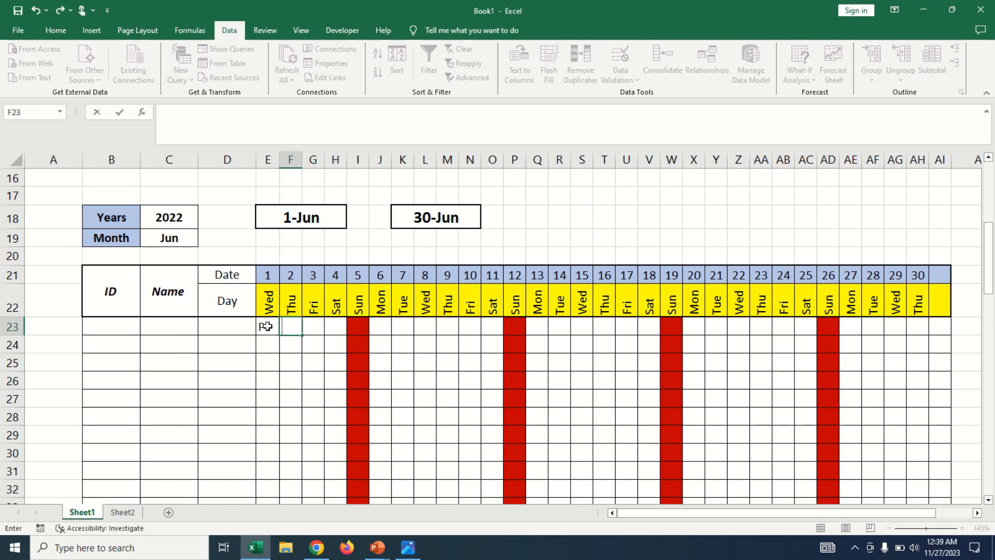
key(Delete)
click(440, 358)
scroll(454, 346, down, 3)
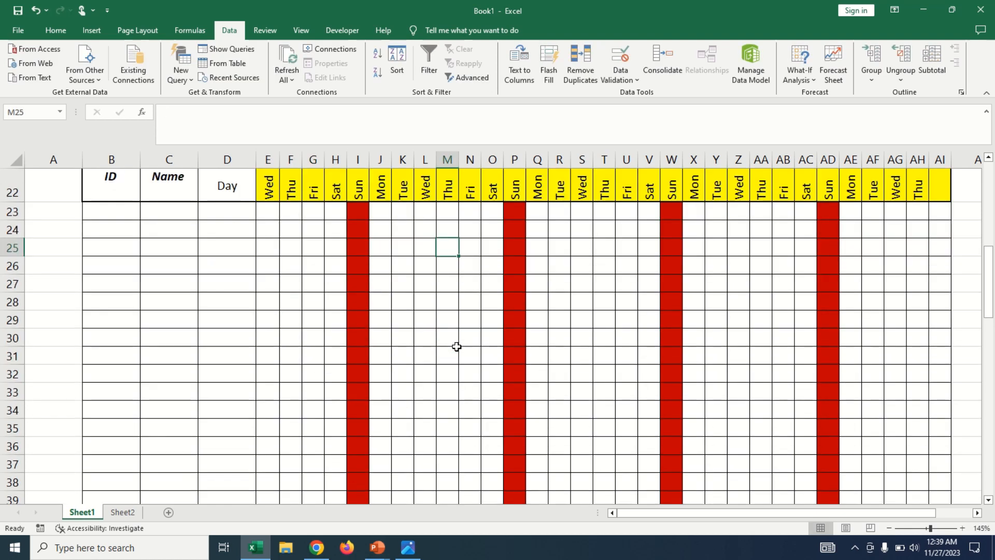
scroll(455, 346, up, 4)
drag(194, 198, 848, 211)
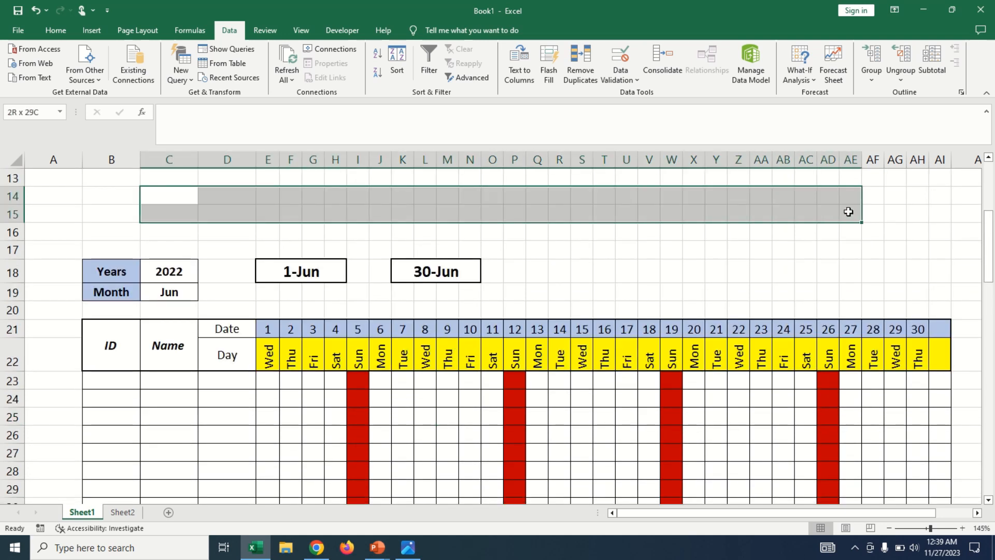
click(332, 213)
click(534, 212)
click(154, 210)
click(510, 208)
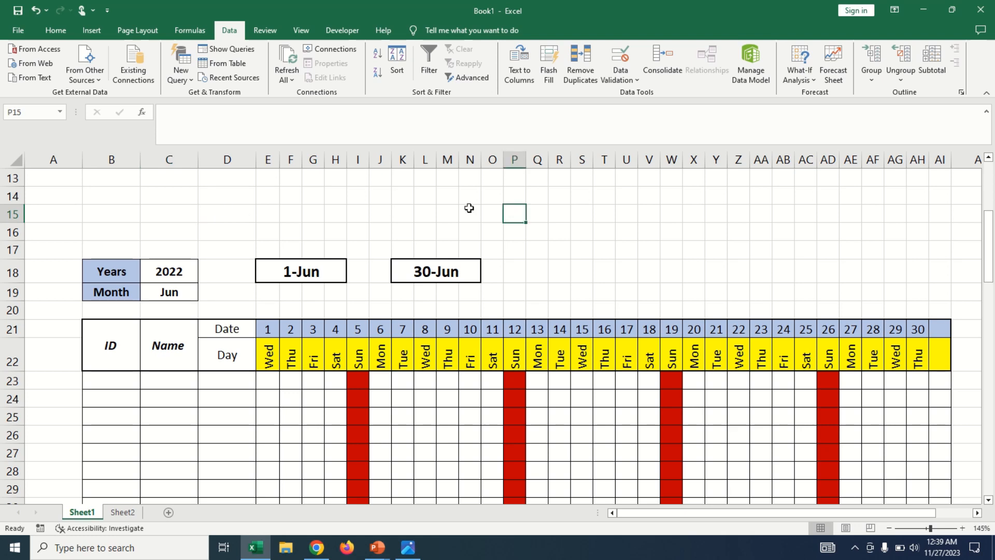
scroll(468, 207, down, 1)
click(126, 333)
click(156, 329)
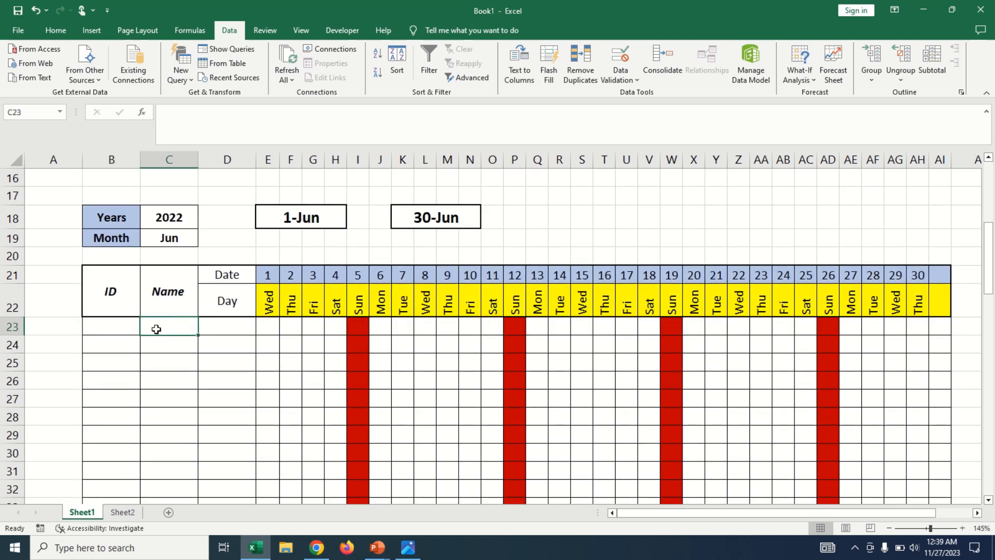
click(127, 337)
click(153, 348)
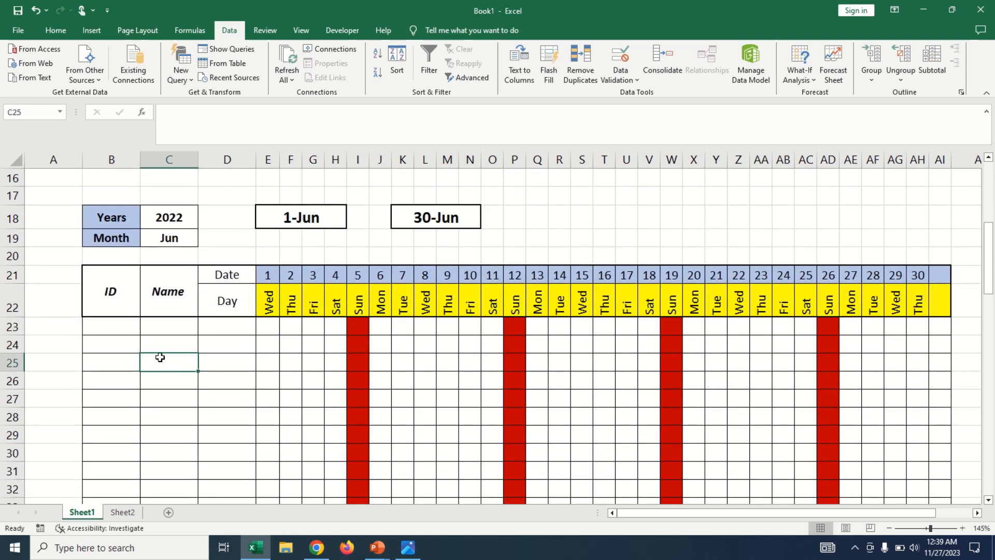
click(169, 396)
Enter 101 in cell B23 and fill the ID column down to row 93 as a series increasing by one.
click(123, 331)
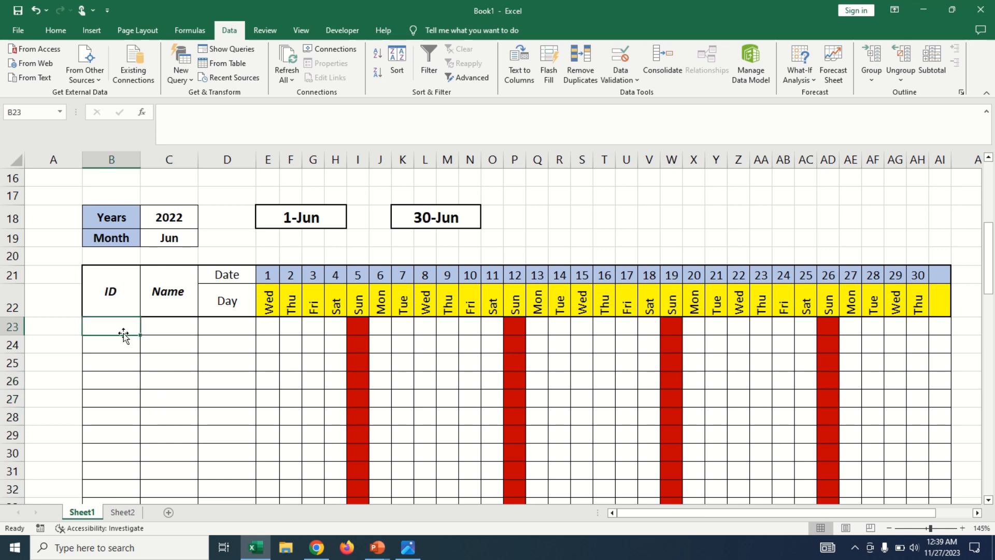
text(101)
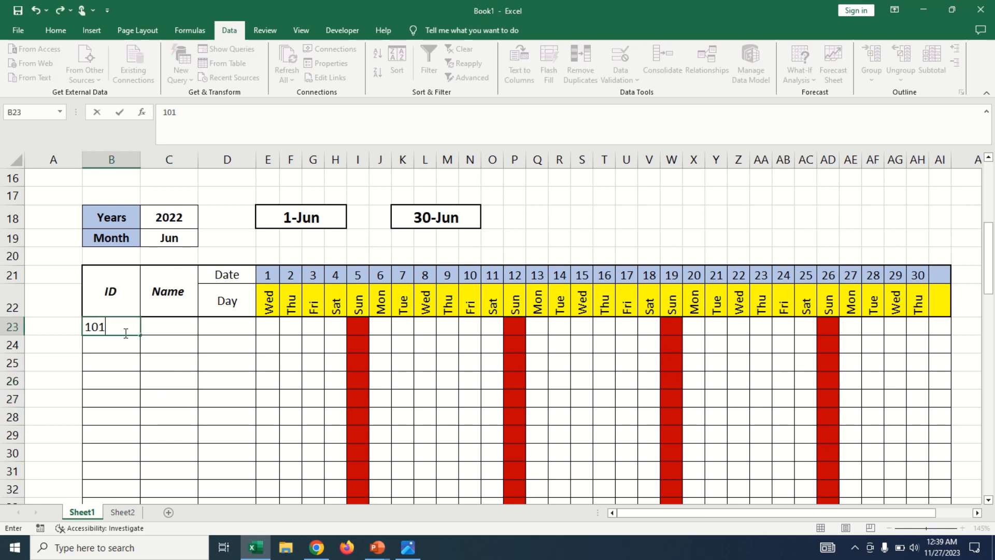
key(Return)
click(120, 327)
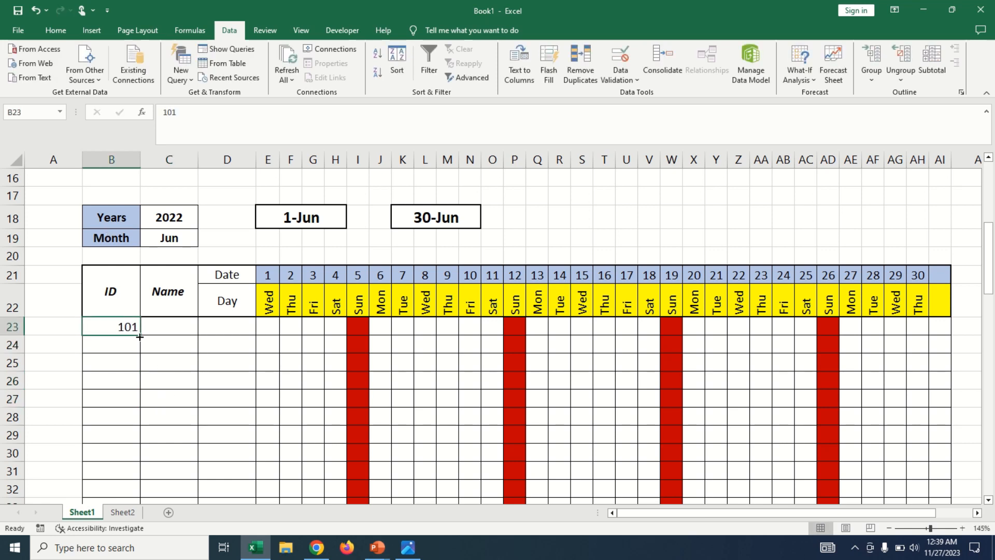
drag(139, 335, 160, 468)
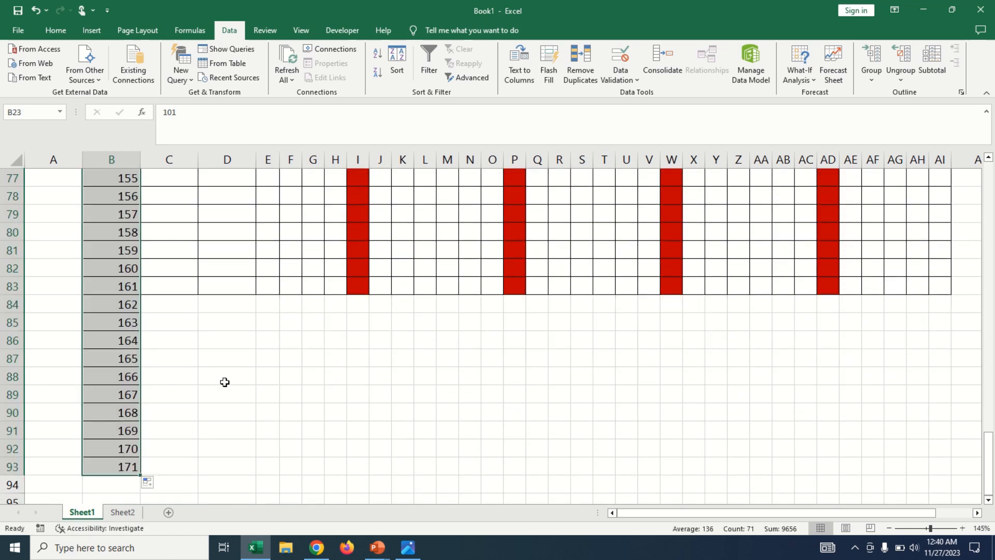
click(169, 376)
drag(13, 303, 13, 484)
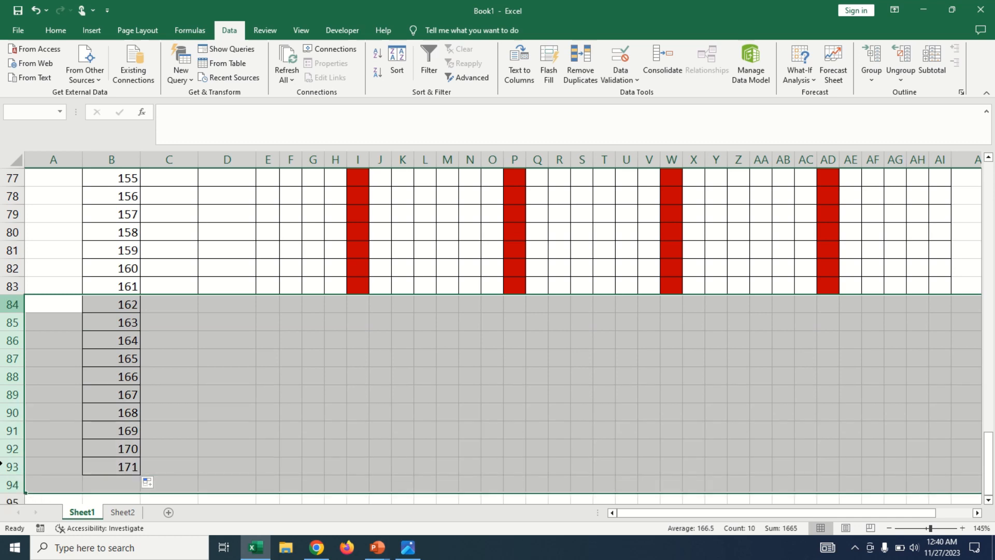
right_click(11, 429)
key(Escape)
Set the year to 2021 and the month to Jul for the attendance sheet.
scroll(207, 304, up, 14)
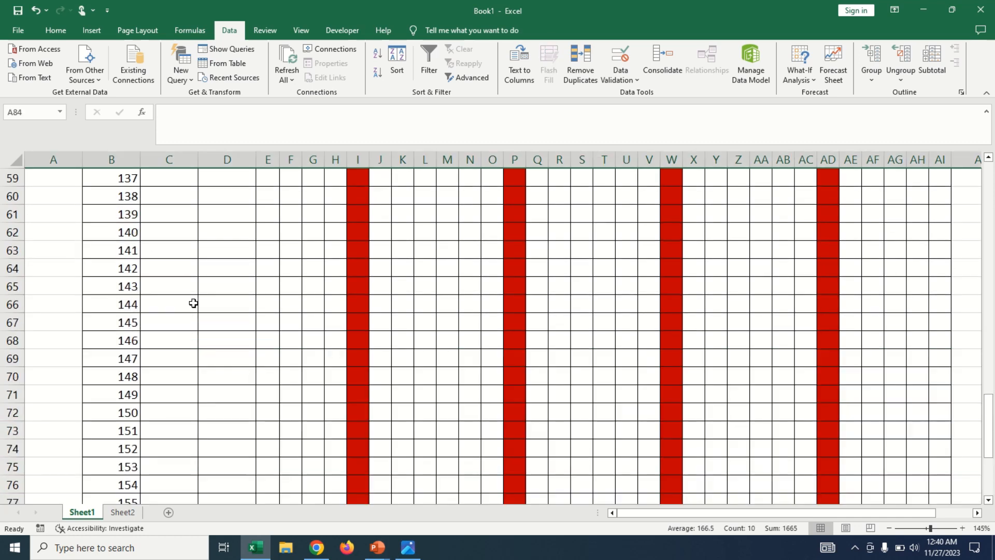
scroll(223, 302, up, 10)
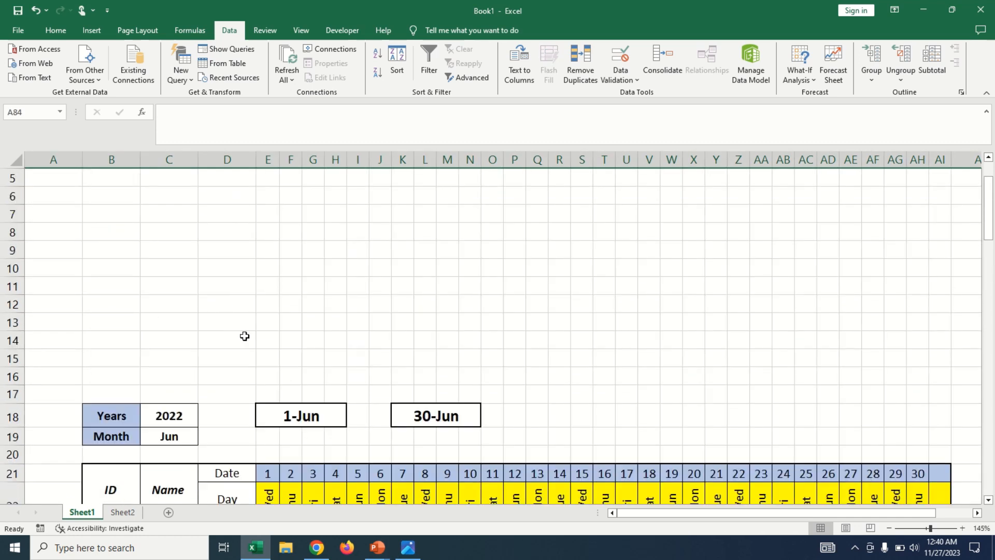
scroll(244, 335, down, 3)
click(288, 381)
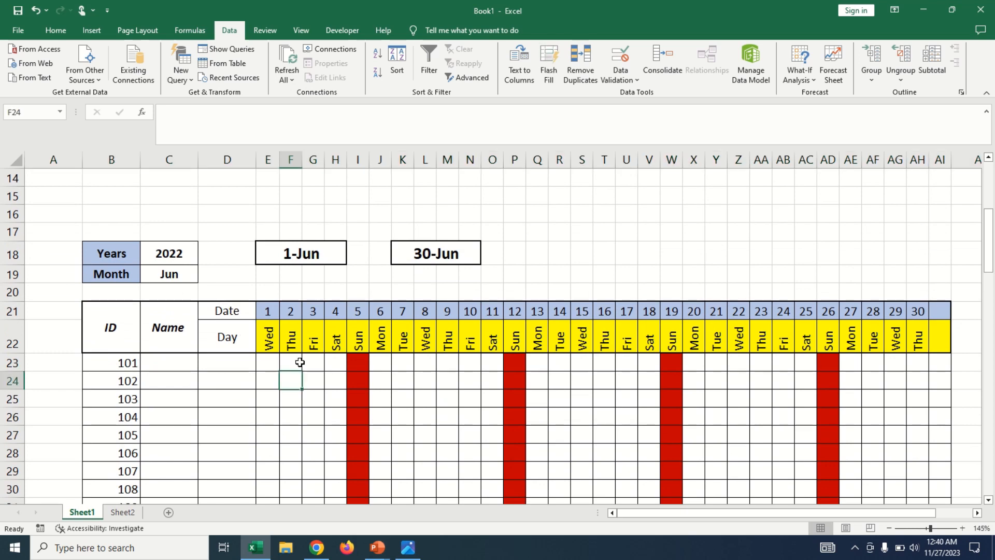
scroll(301, 360, down, 1)
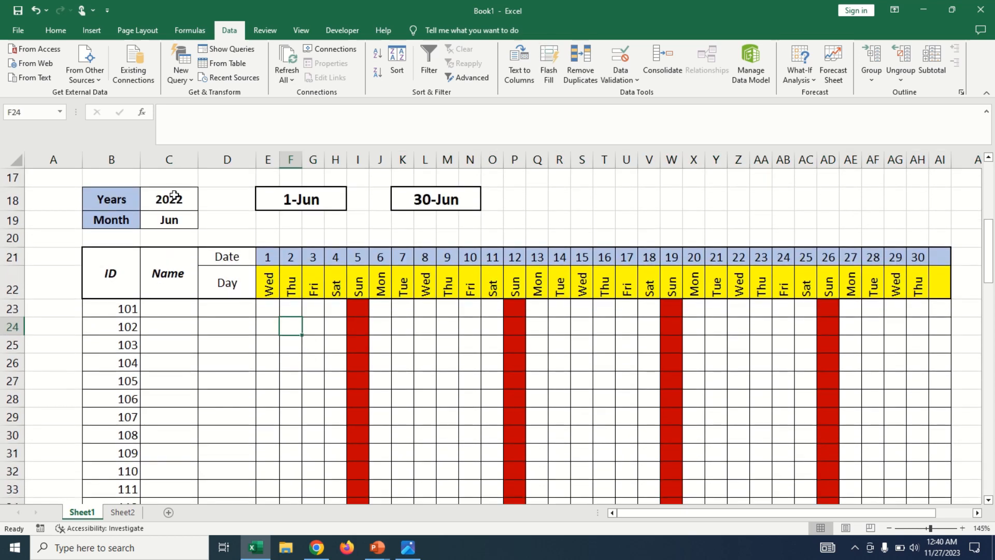
click(179, 199)
click(204, 204)
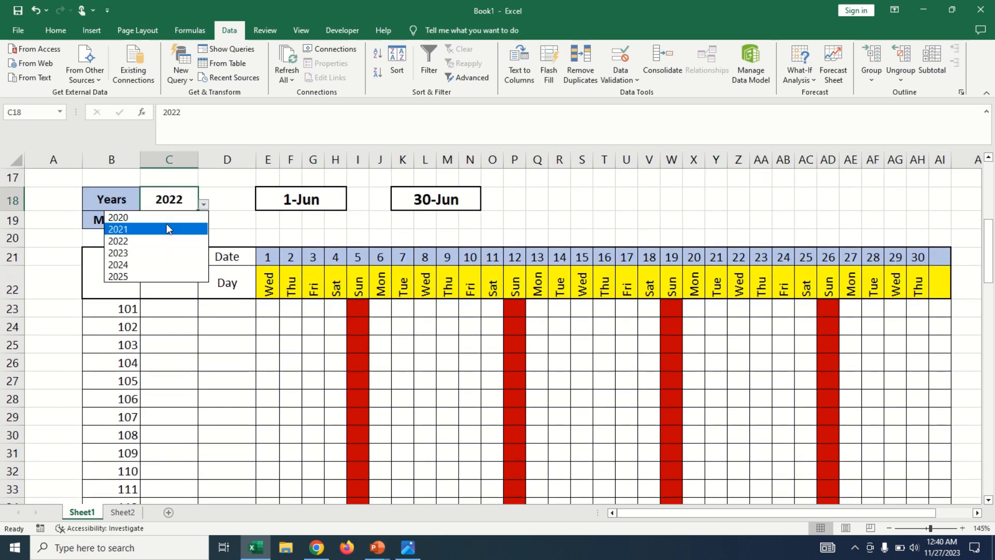
click(167, 227)
click(185, 226)
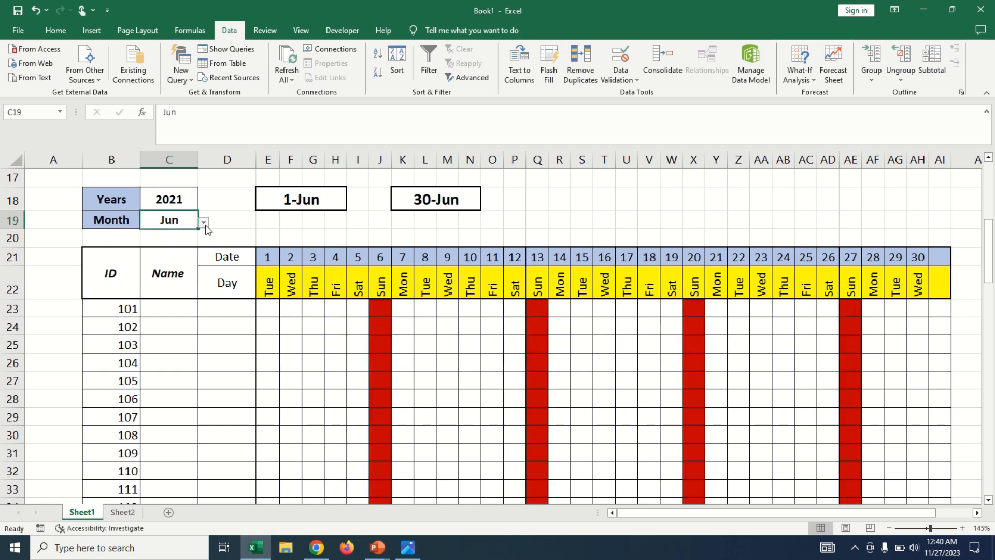
click(203, 223)
click(162, 259)
Examine the formulas behind the start date, end date, first date and first weekday cells, and the highlighted Sunday column.
click(303, 200)
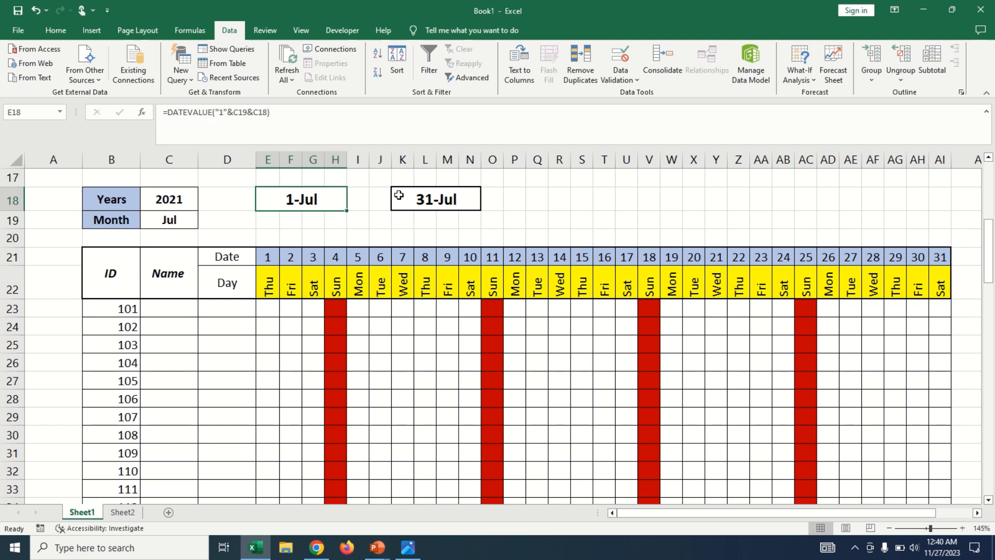
click(454, 200)
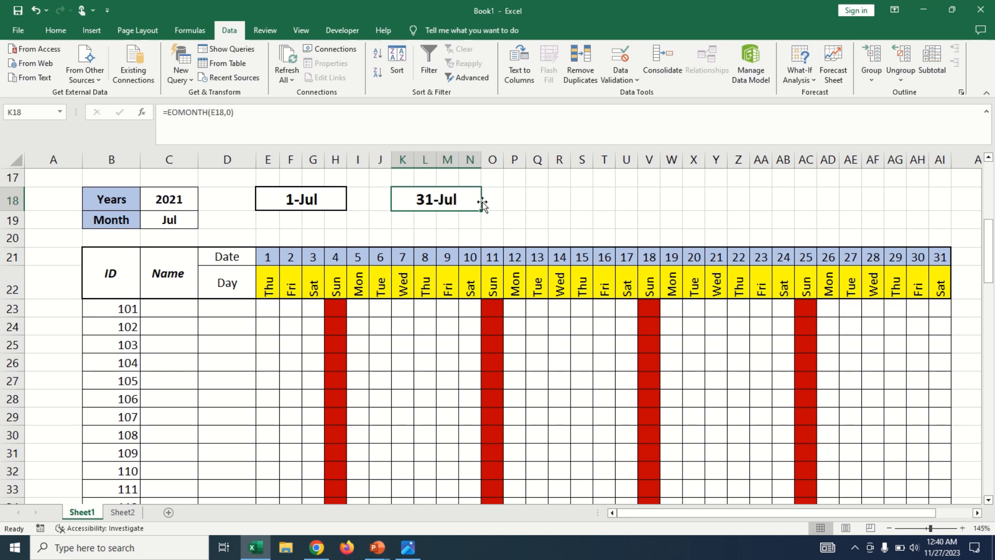
click(266, 257)
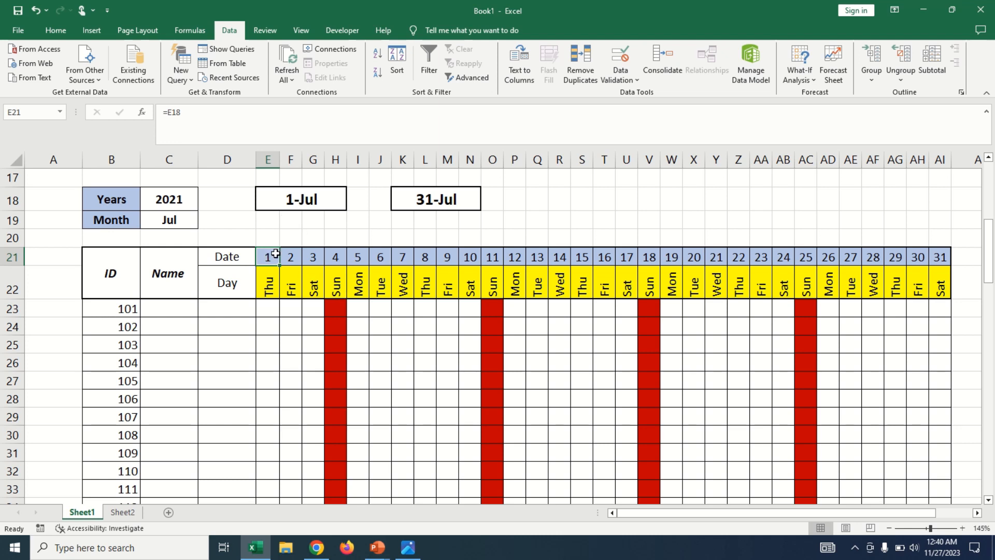
click(267, 284)
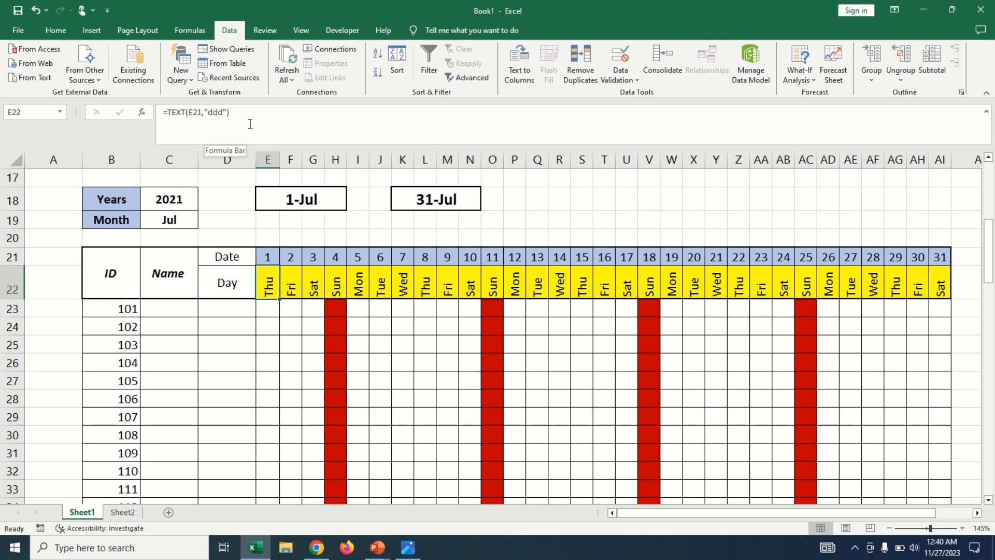
click(313, 339)
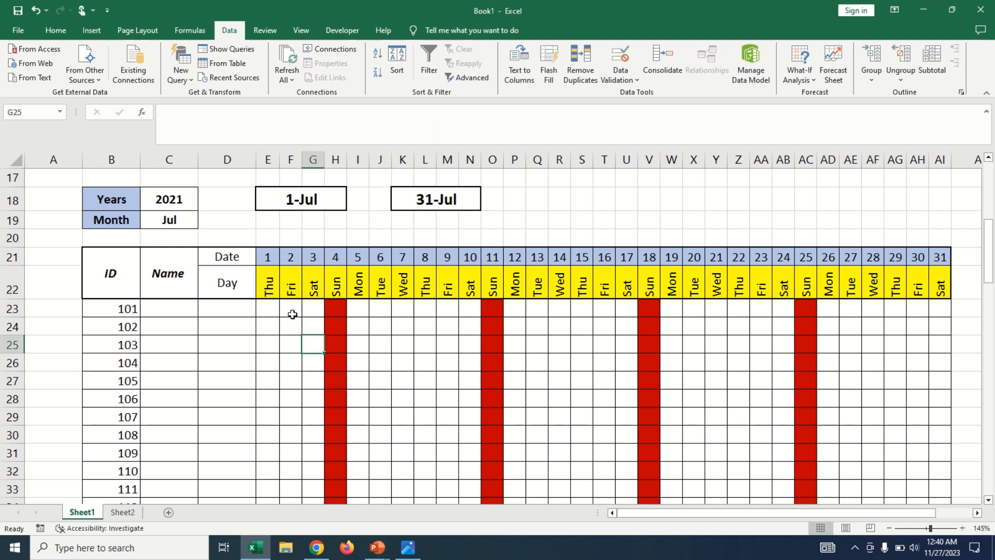
click(344, 313)
click(336, 392)
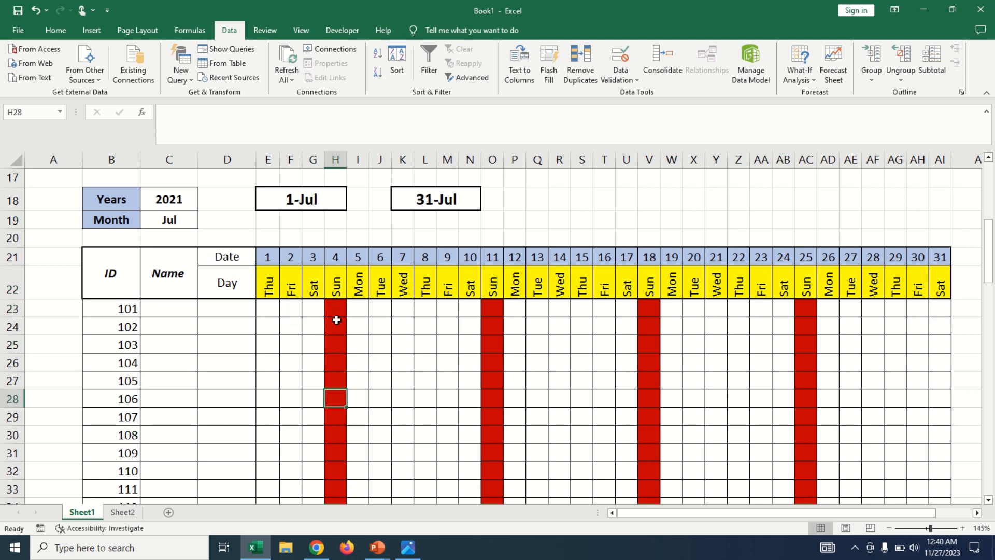
click(336, 327)
click(336, 363)
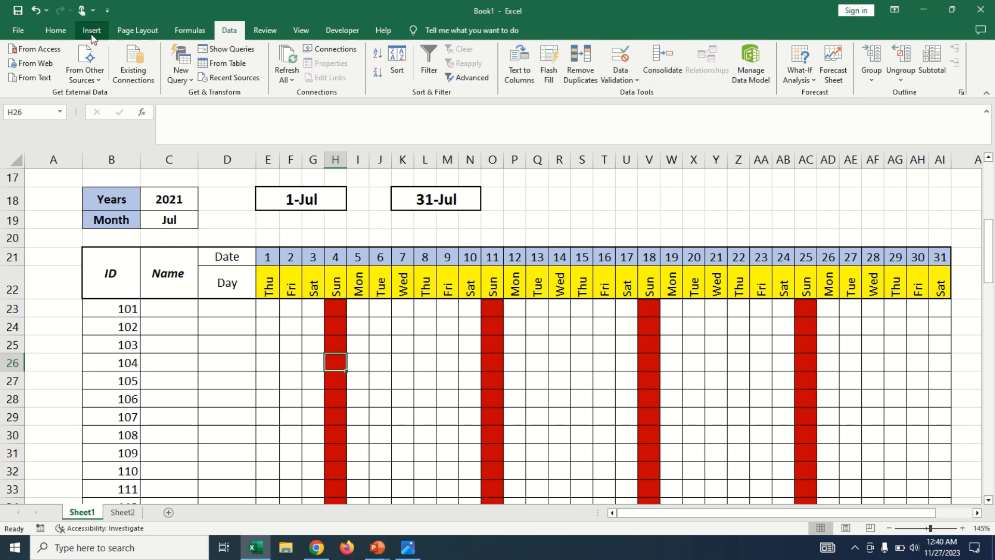
click(55, 30)
click(544, 70)
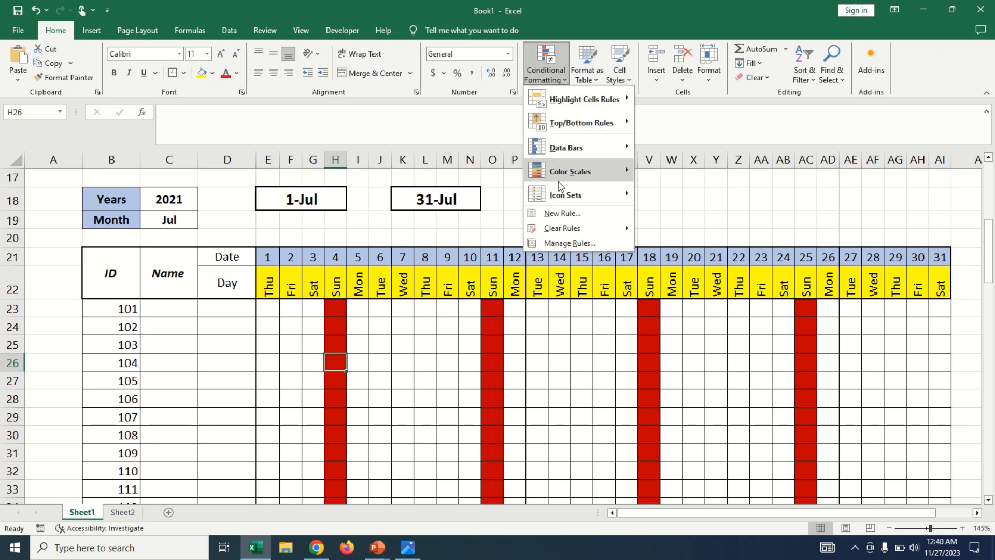
click(570, 214)
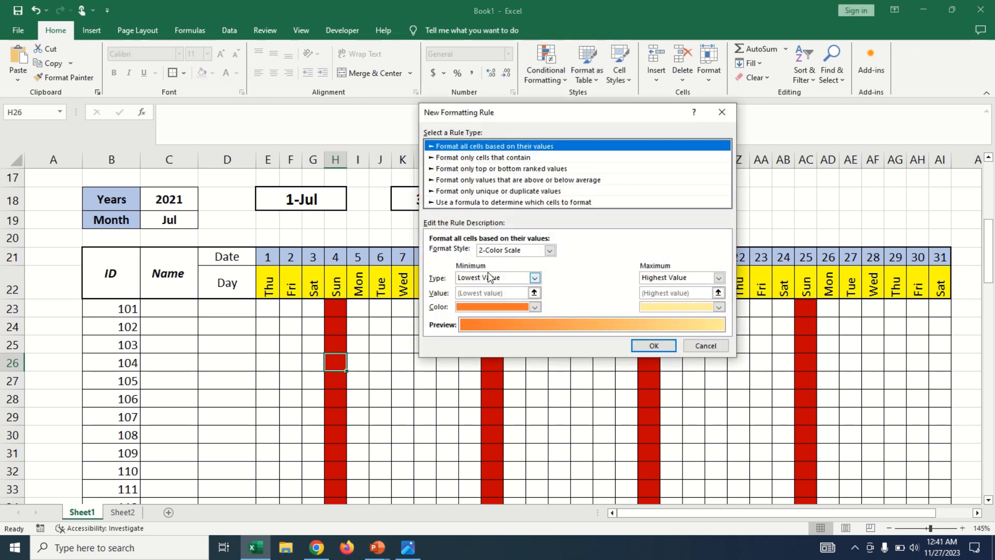
click(469, 205)
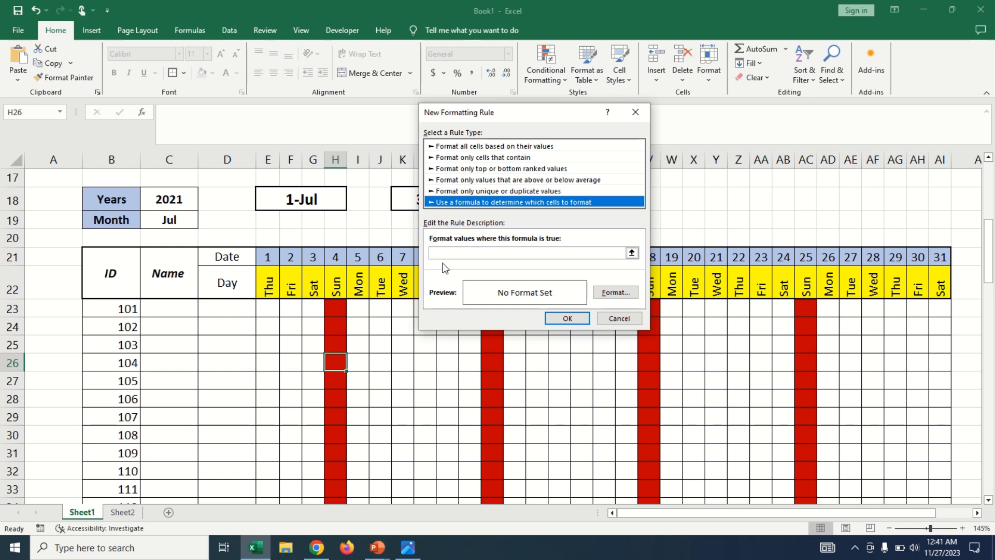
click(631, 299)
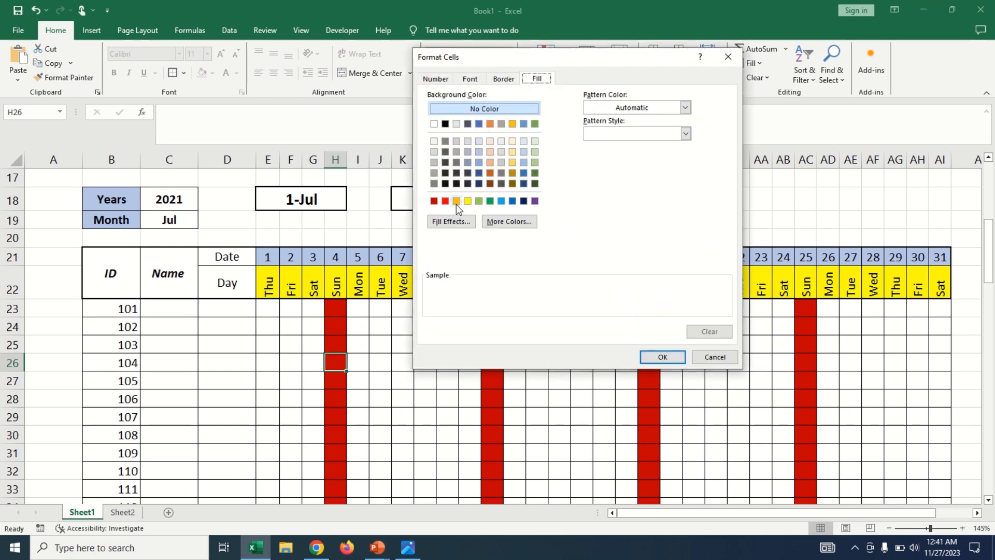
click(715, 356)
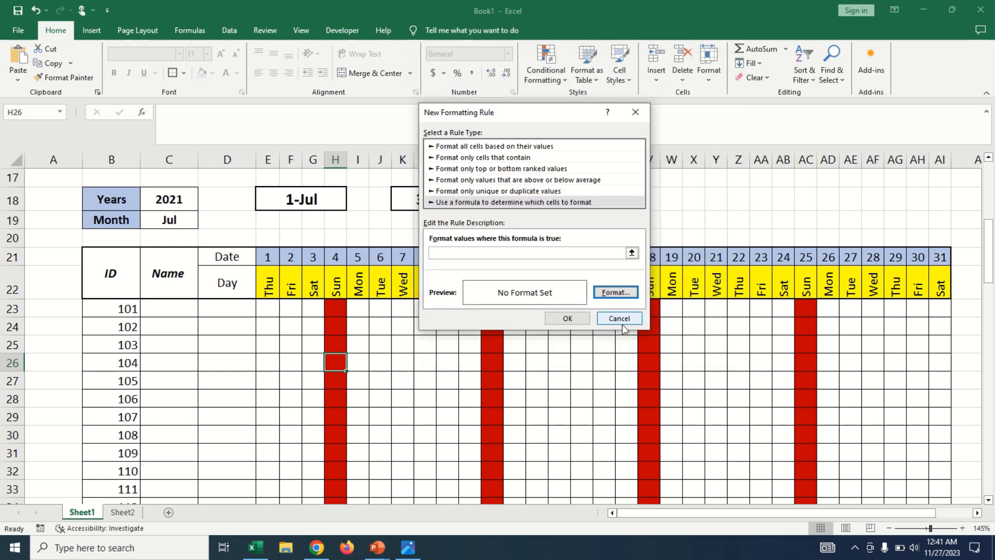
click(620, 319)
Review the custom validation formula and the error alert settings of the Sunday cell H24.
click(337, 310)
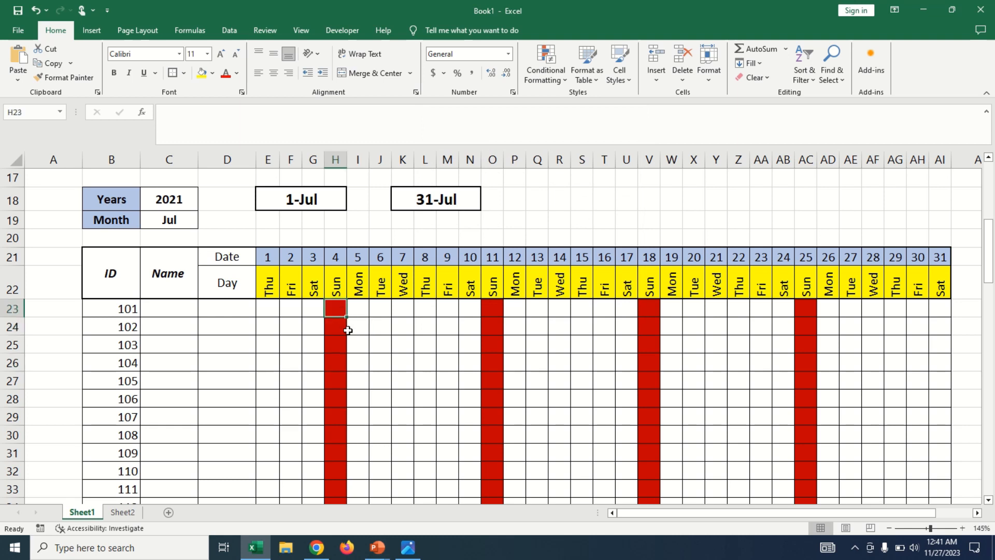
click(342, 325)
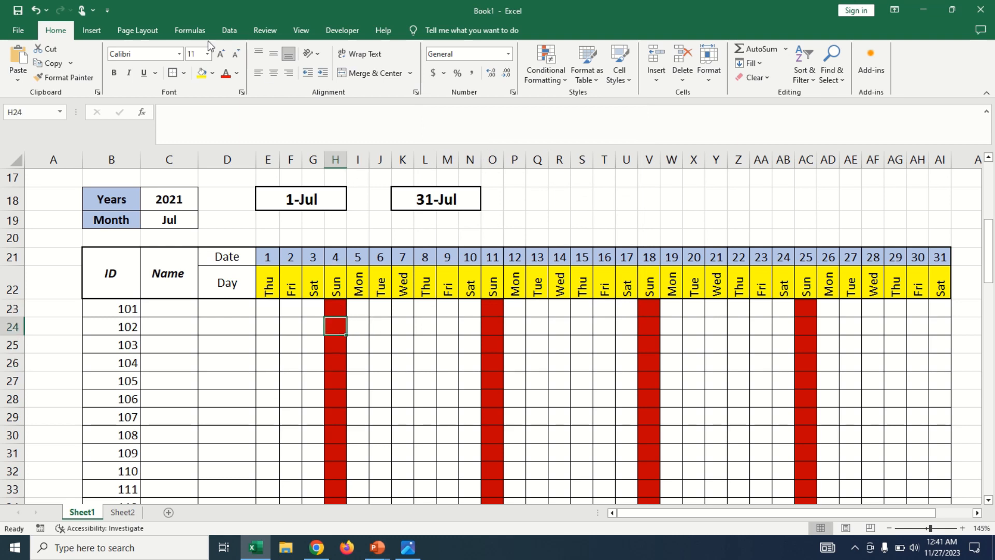
click(229, 30)
click(623, 81)
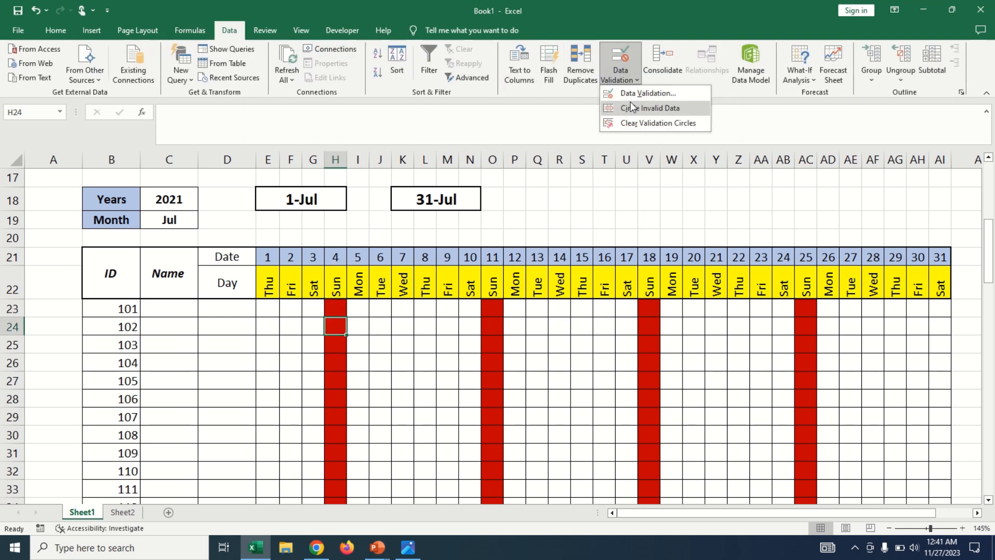
click(642, 93)
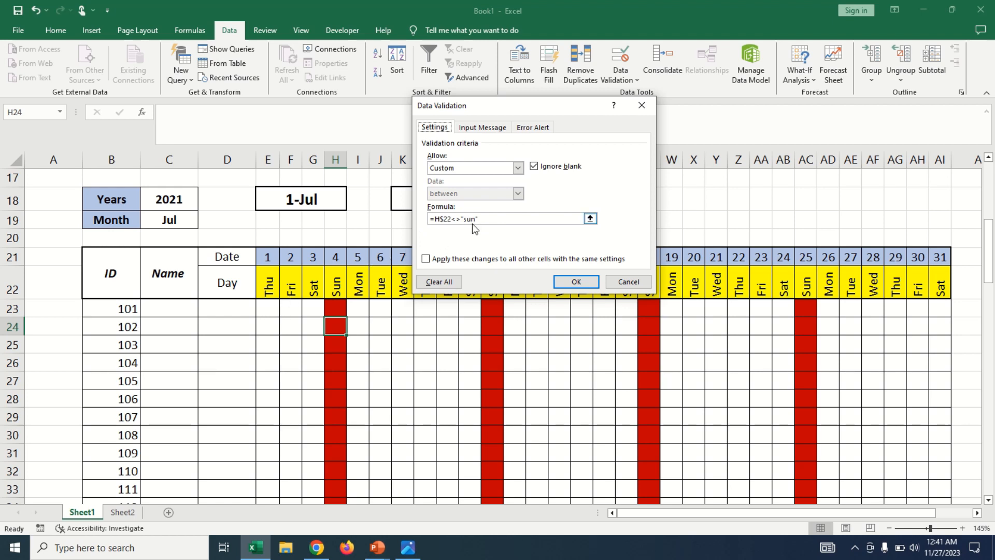
click(531, 128)
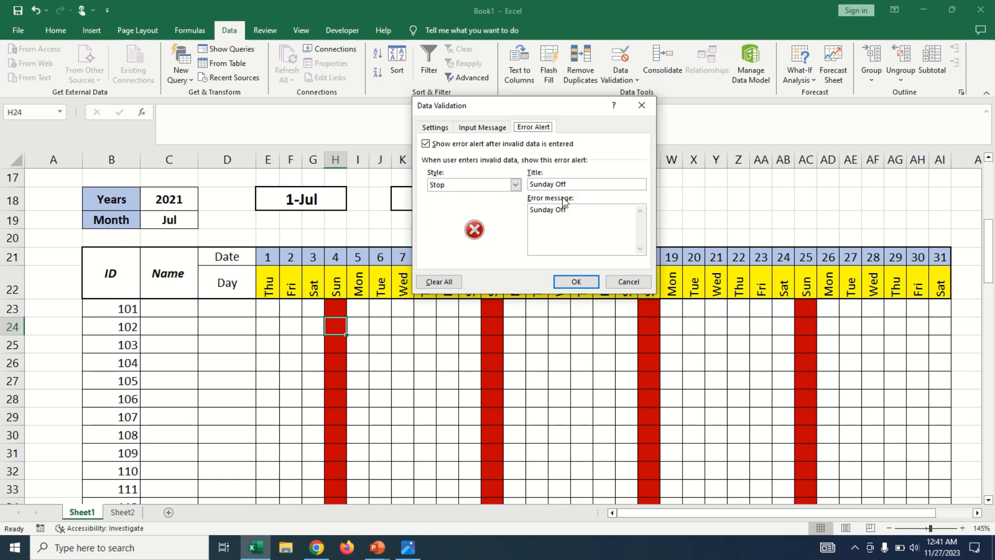
click(622, 287)
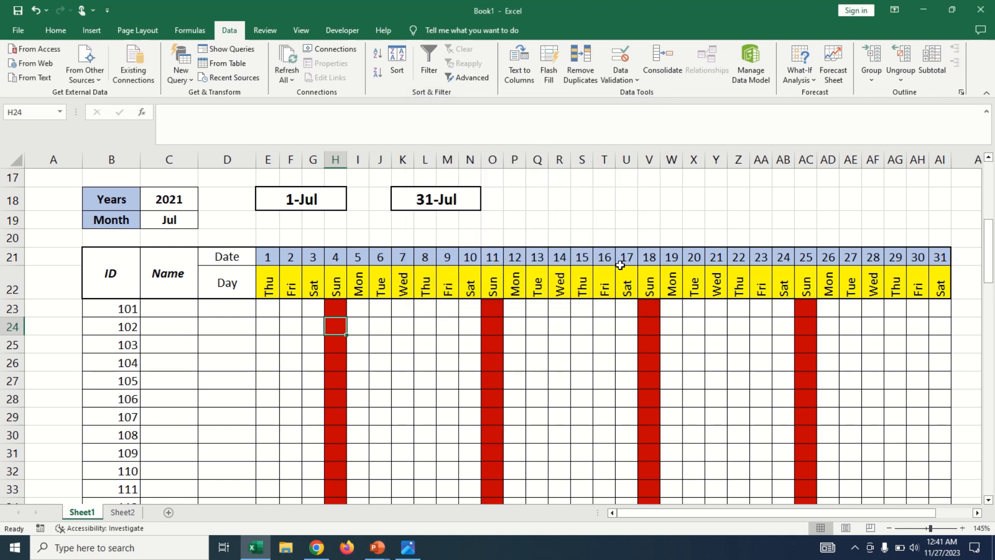
click(394, 345)
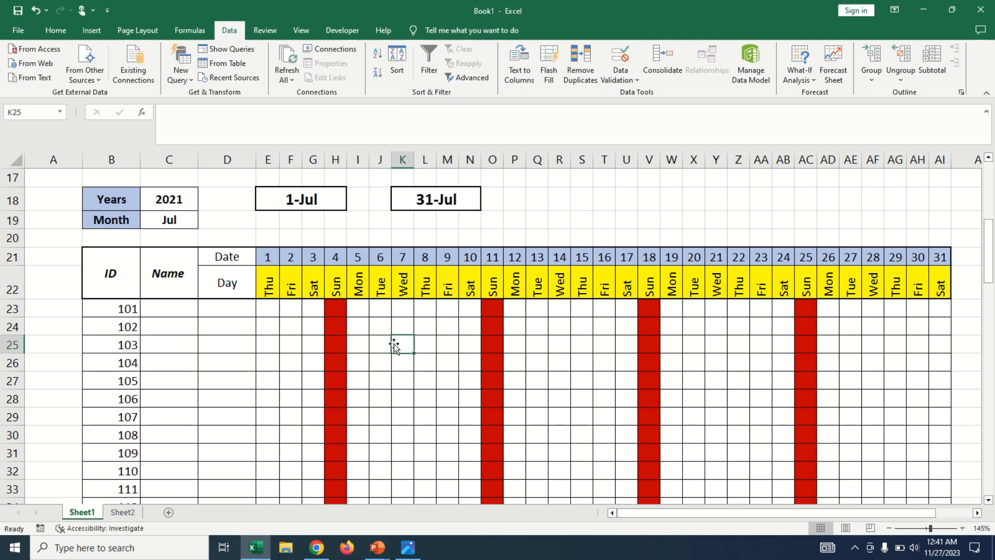
drag(165, 308, 174, 417)
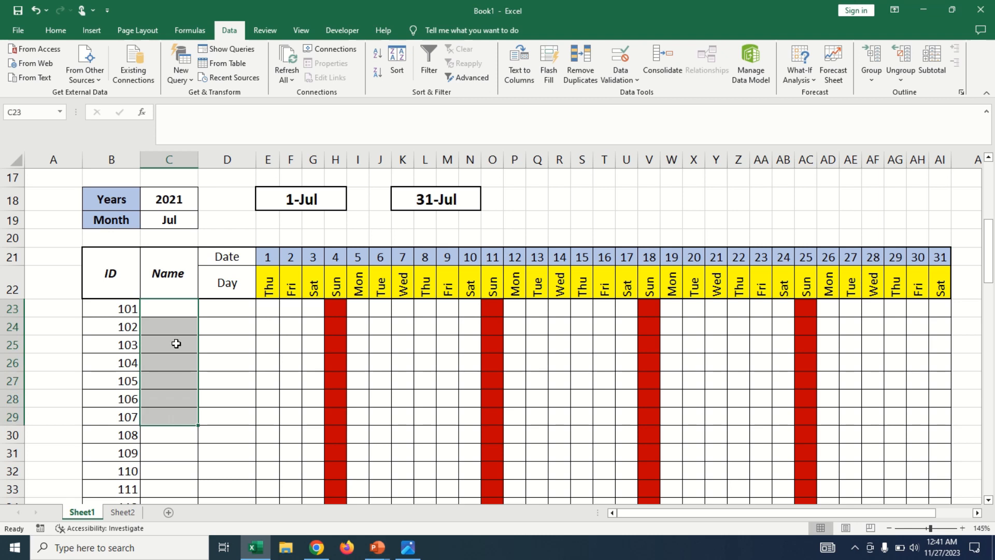
Set the month of the attendance sheet to Oct.
click(176, 327)
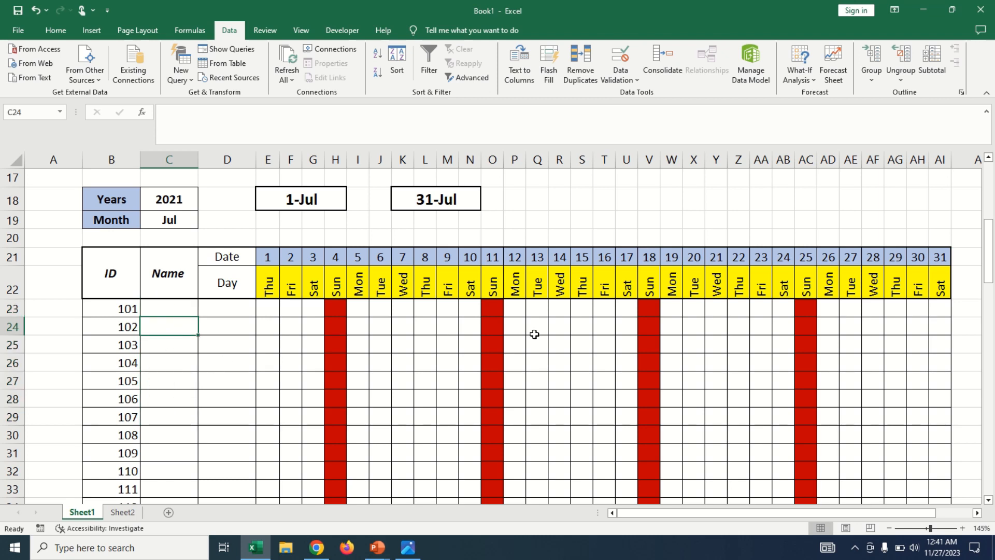
click(581, 332)
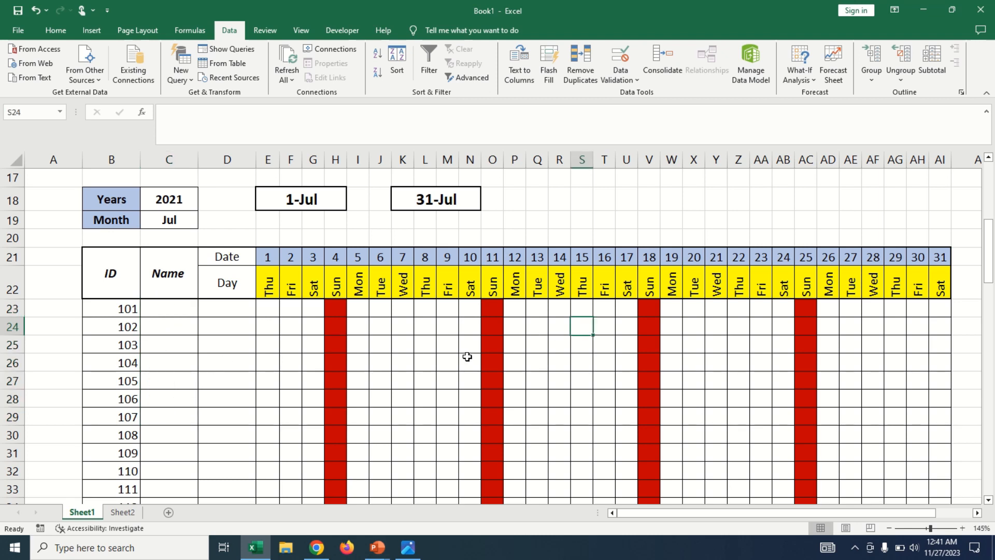
click(194, 222)
click(204, 222)
click(156, 293)
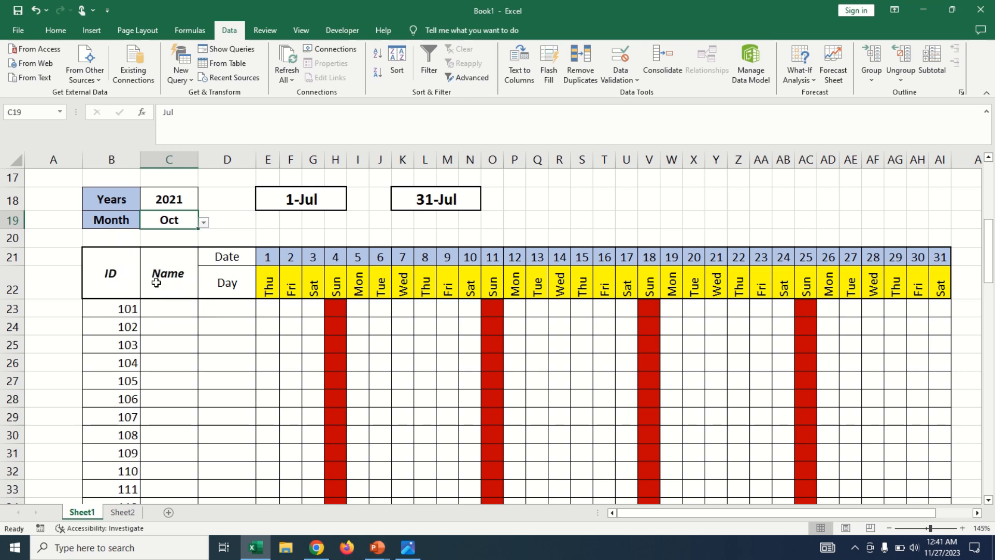
Test the October calendar with the years 2024 and 2020, and return the year to 2021.
click(181, 201)
click(204, 204)
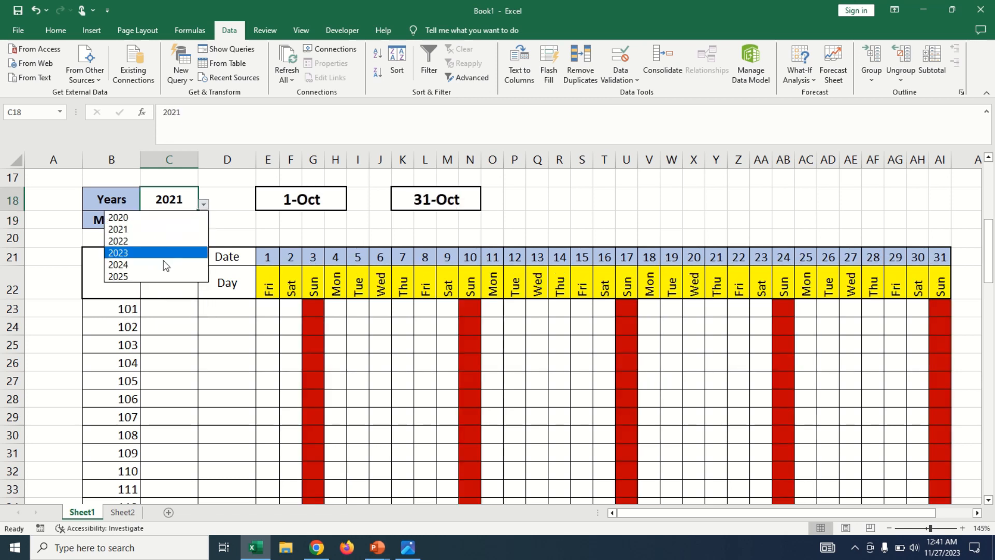
click(166, 265)
click(208, 207)
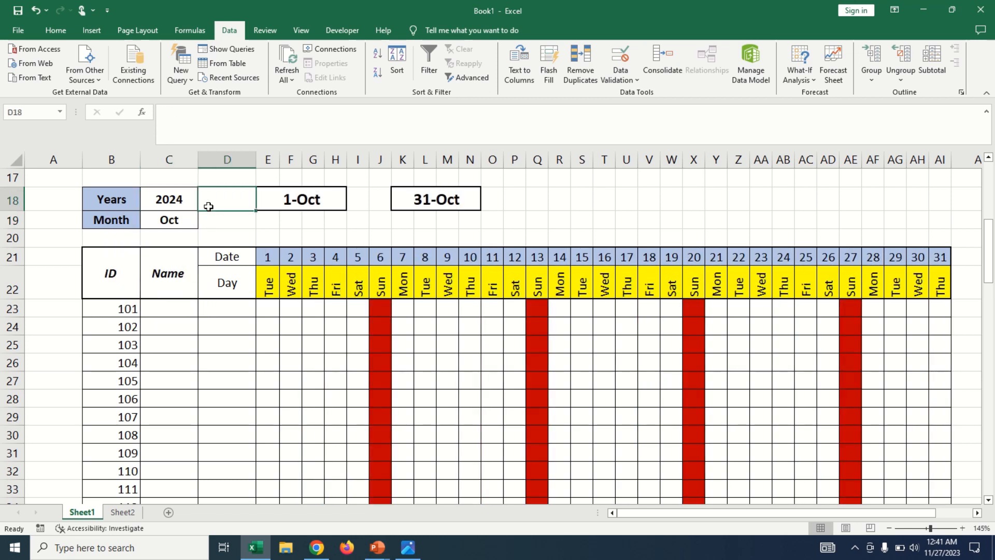
click(189, 205)
click(203, 204)
click(158, 222)
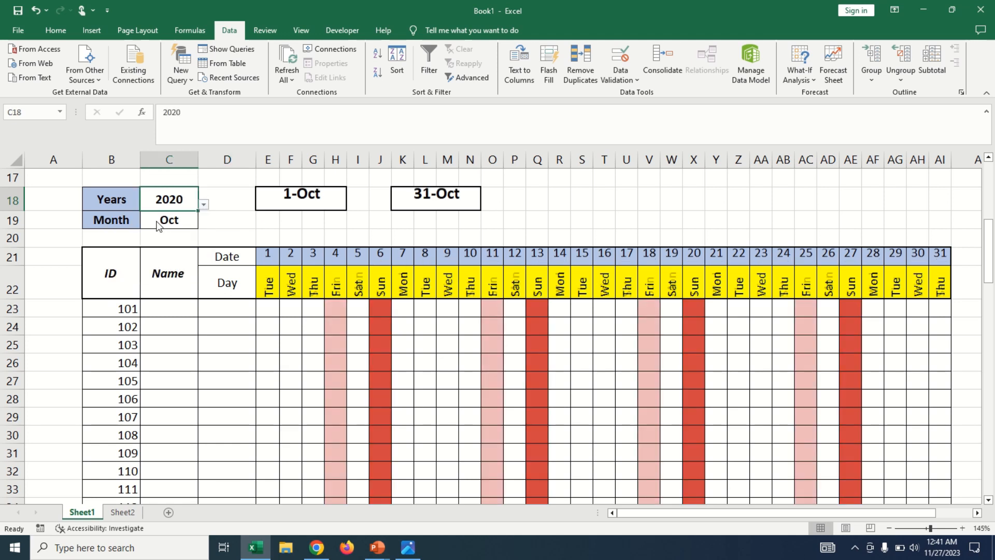
click(203, 204)
click(171, 232)
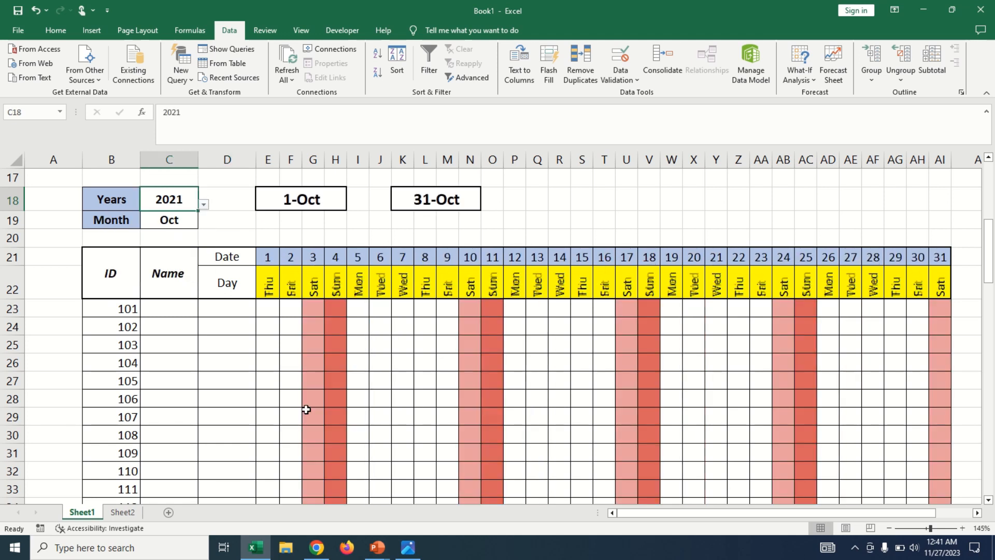
click(488, 393)
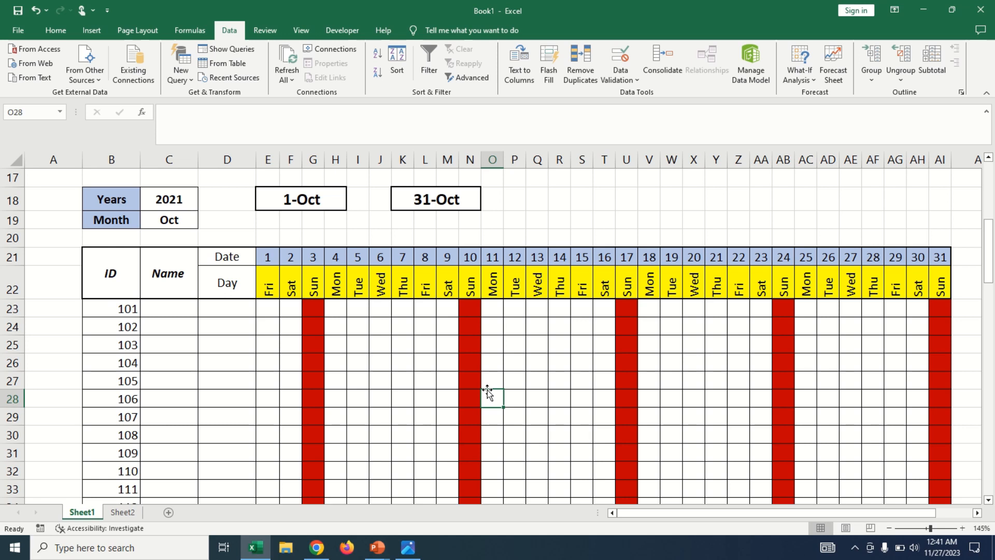